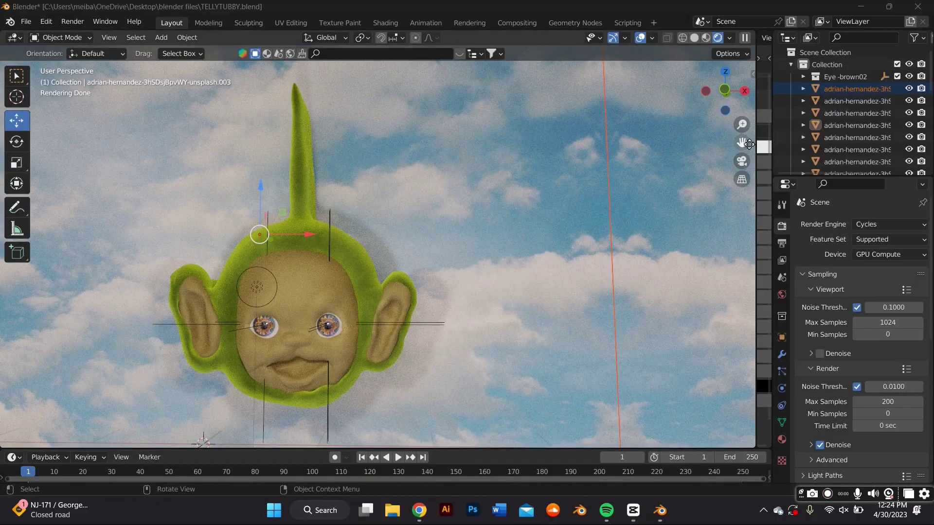
Examine the rendered Teletubby head, its eyes and the cloud backdrop from different distances and angles in the viewport
scroll(605, 244, up, 2)
middle_drag(604, 244, 625, 276)
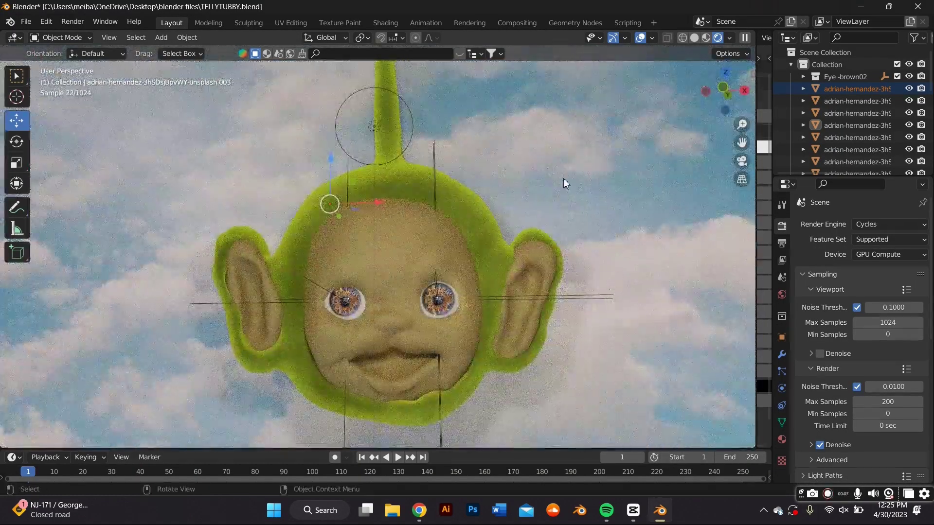
scroll(564, 184, up, 2)
scroll(569, 202, down, 4)
middle_drag(569, 202, 608, 261)
scroll(584, 250, up, 1)
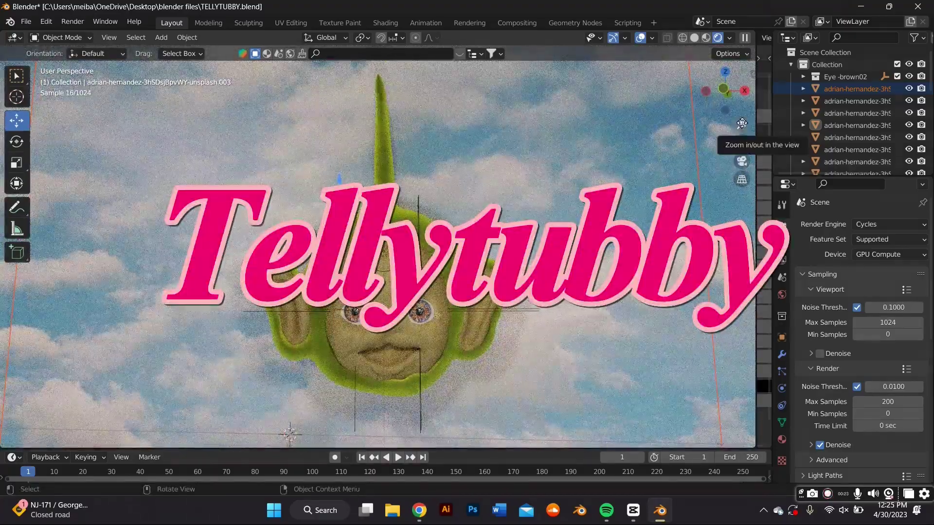
drag(741, 123, 740, 108)
click(875, 224)
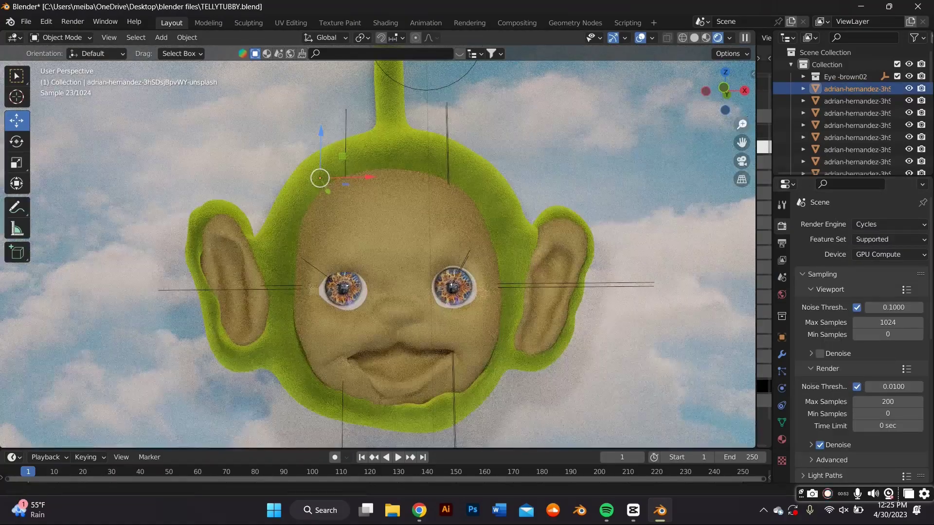
scroll(377, 253, down, 5)
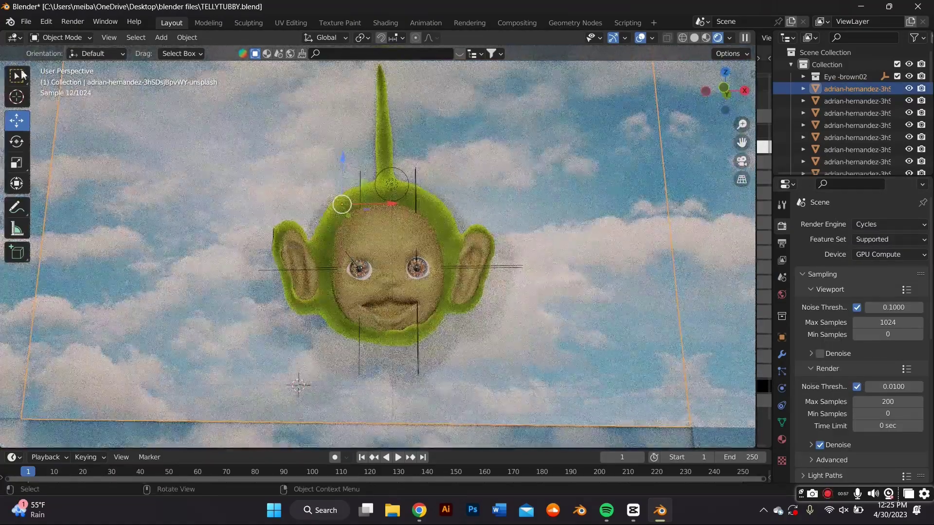
click(730, 180)
click(715, 331)
scroll(715, 331, up, 2)
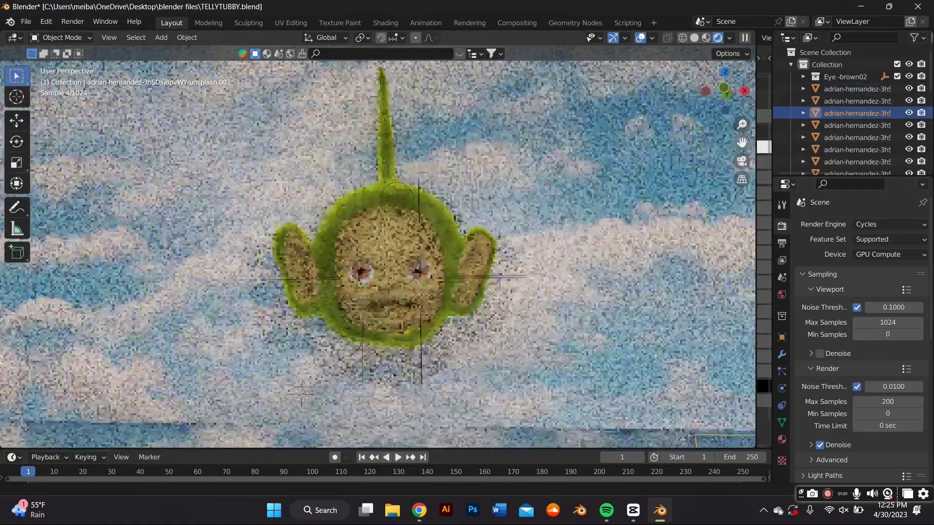
scroll(377, 253, up, 3)
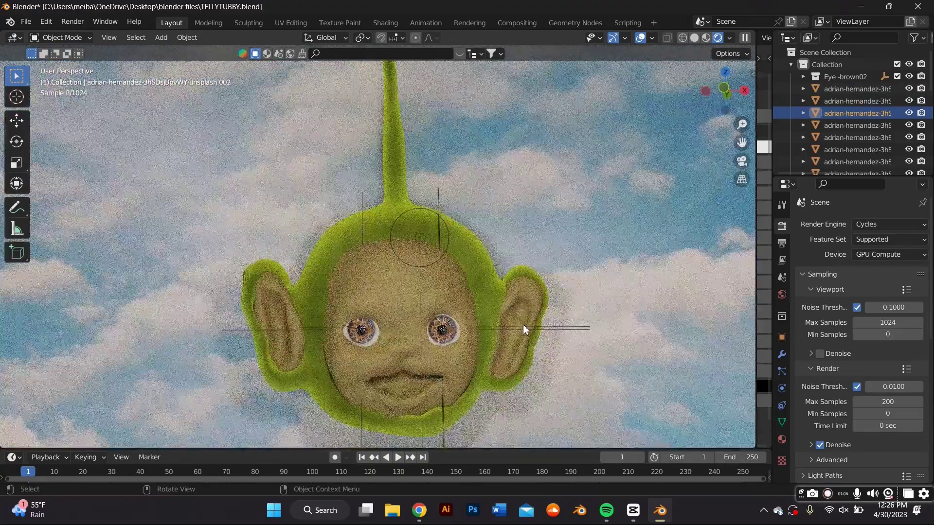
click(441, 330)
scroll(843, 104, down, 3)
click(907, 127)
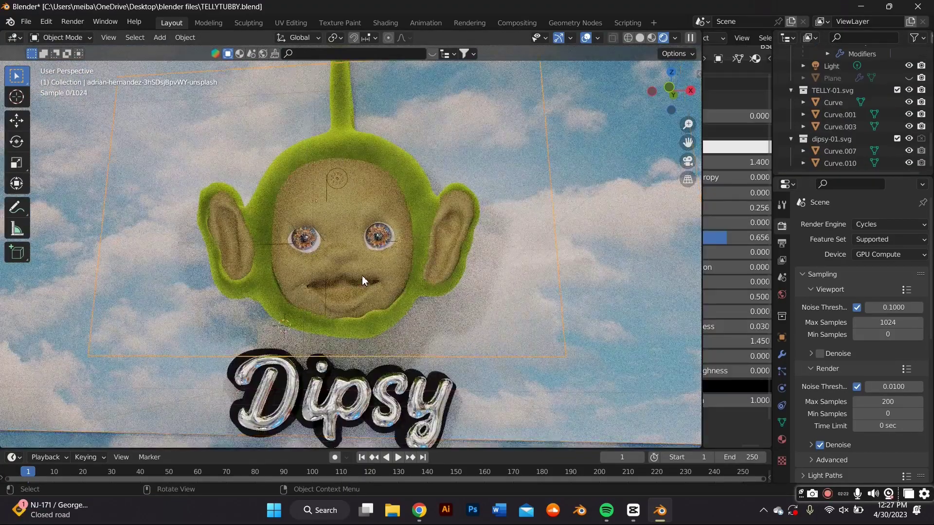
Scale the cloud backdrop plane up to about 1.74 times its size behind the Teletubby head and Dipsy lettering
middle_drag(371, 282, 403, 219)
key(s)
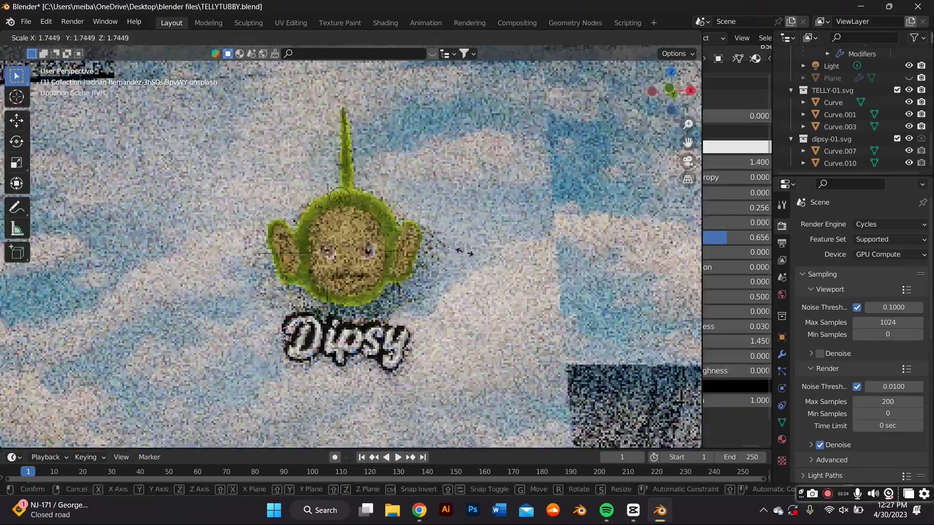
click(470, 252)
scroll(492, 215, up, 3)
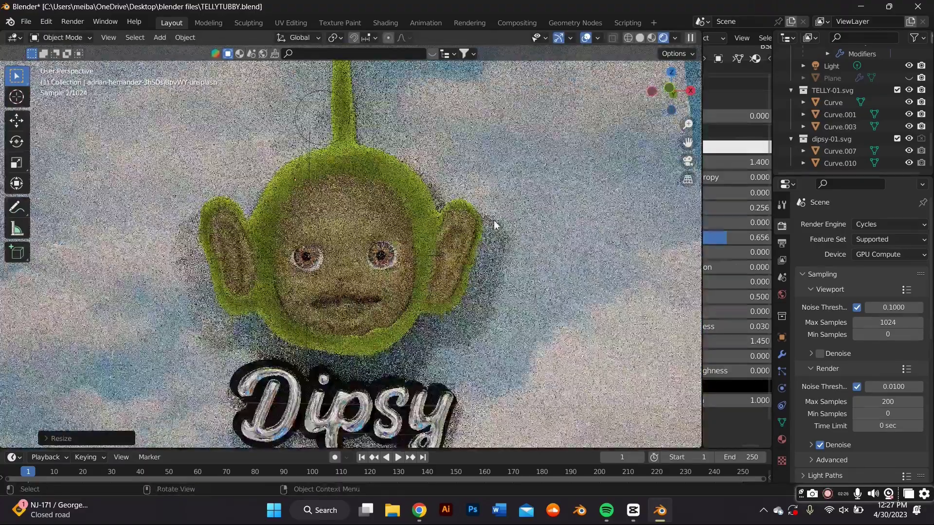
scroll(494, 223, down, 3)
scroll(494, 223, up, 2)
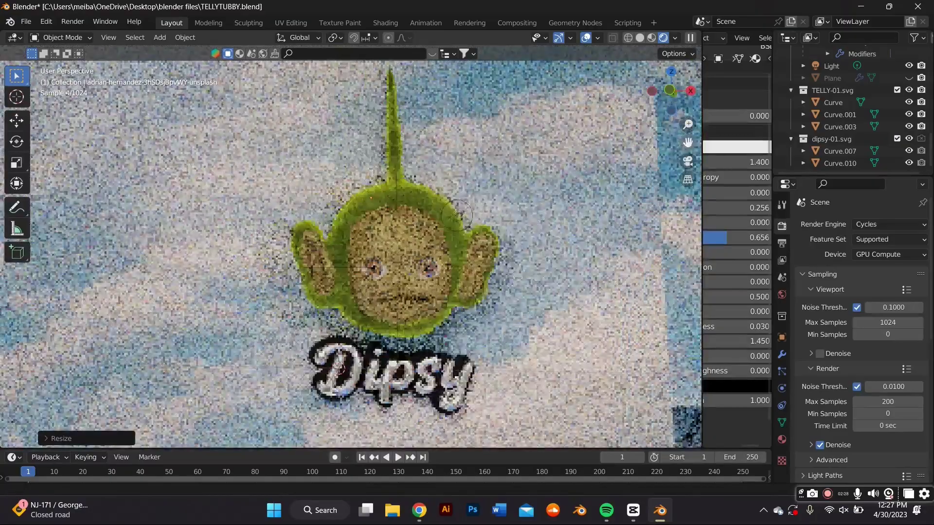
middle_drag(494, 223, 621, 224)
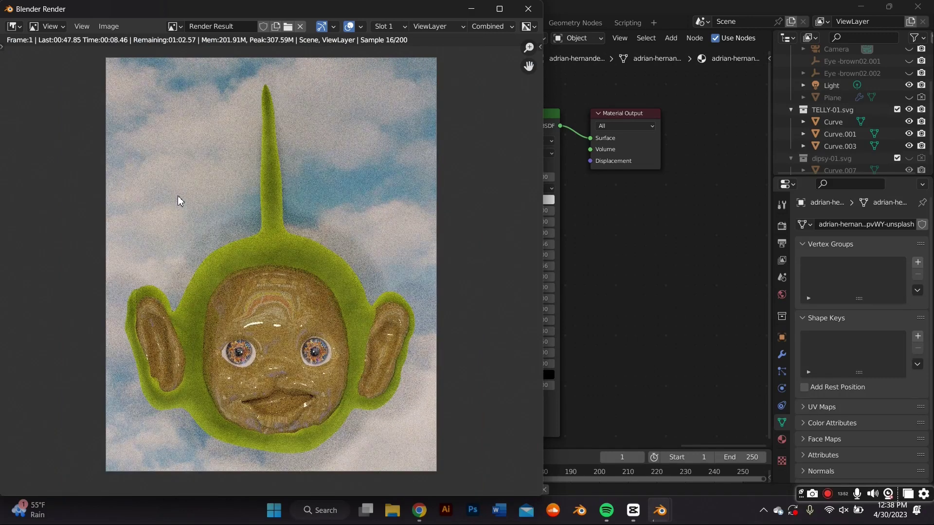
Examine the render result up close, covering the furry hood, glossy face, eyes and antenna, and its overall composition
scroll(177, 196, up, 6)
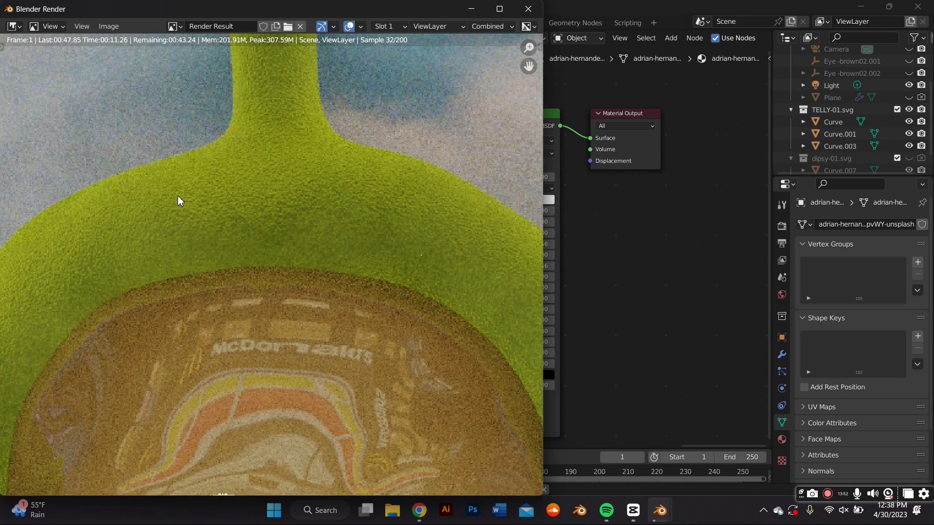
middle_drag(185, 157, 229, 161)
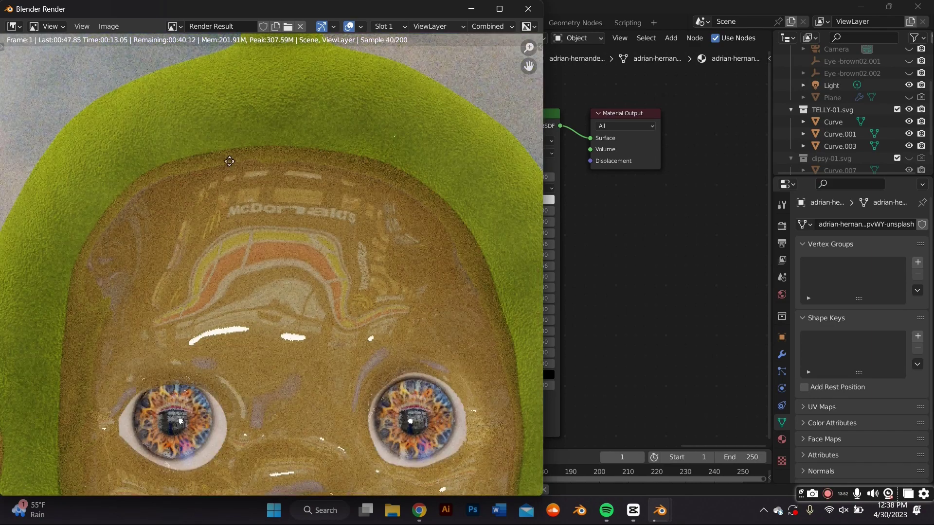
scroll(227, 262, down, 1)
middle_drag(226, 262, 257, 201)
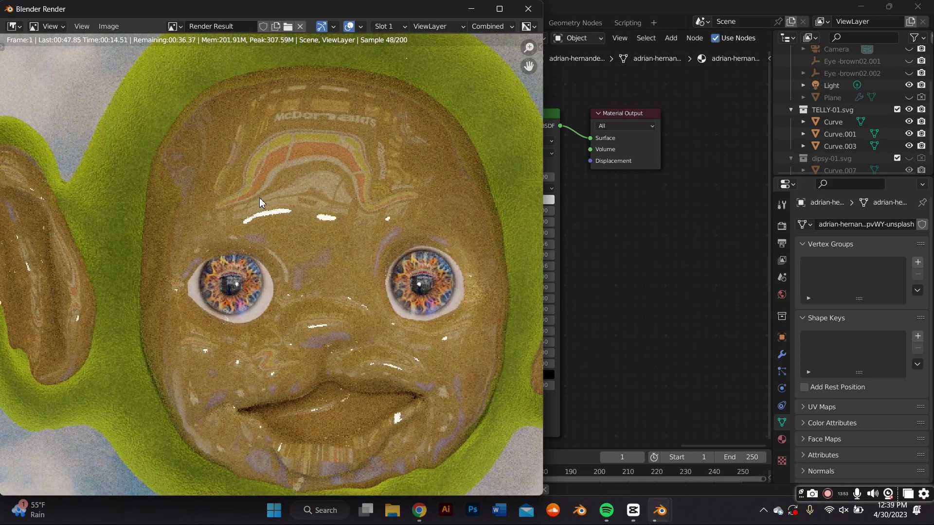
middle_drag(258, 197, 283, 340)
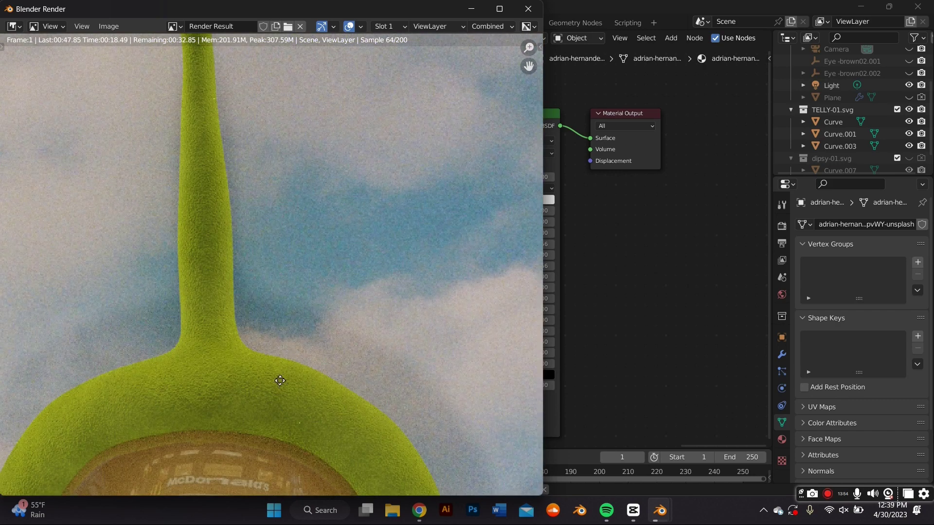
scroll(277, 379, down, 1)
middle_drag(277, 380, 168, 229)
scroll(164, 224, up, 1)
scroll(161, 222, down, 5)
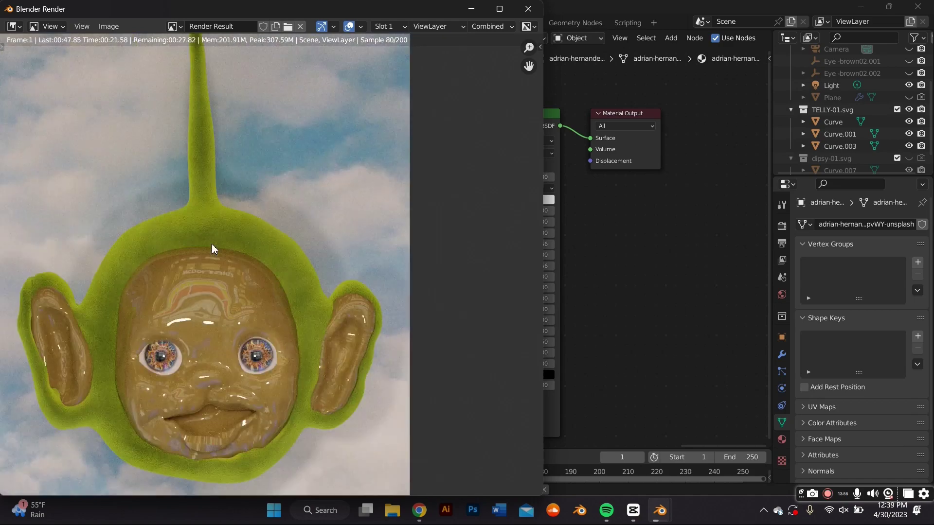
middle_drag(228, 222, 238, 247)
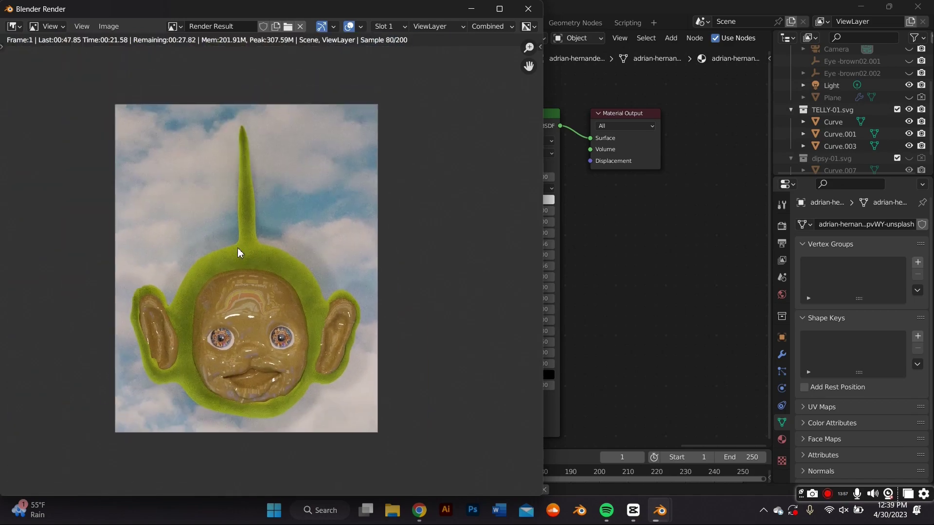
scroll(237, 247, up, 1)
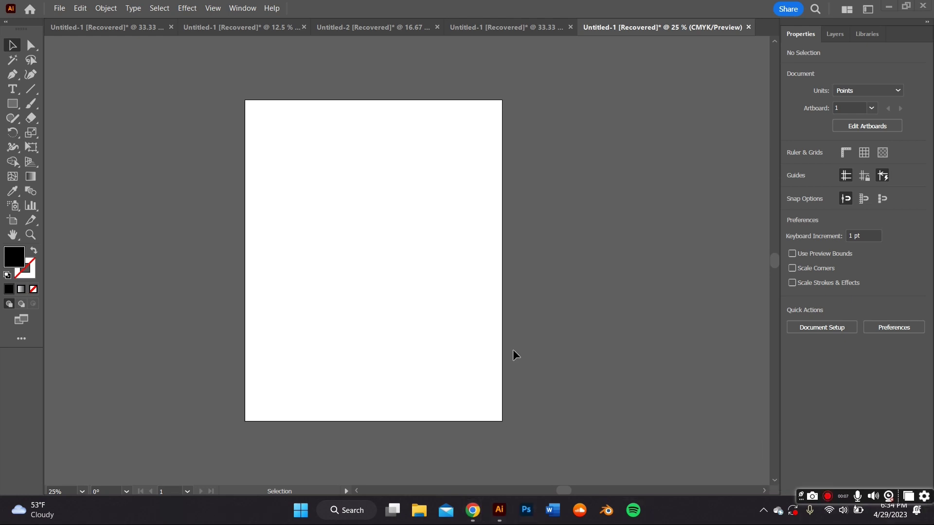
Switch from Illustrator to Chrome and search Google Images for "green teletubby"
drag(519, 358, 525, 358)
mouse_move(472, 511)
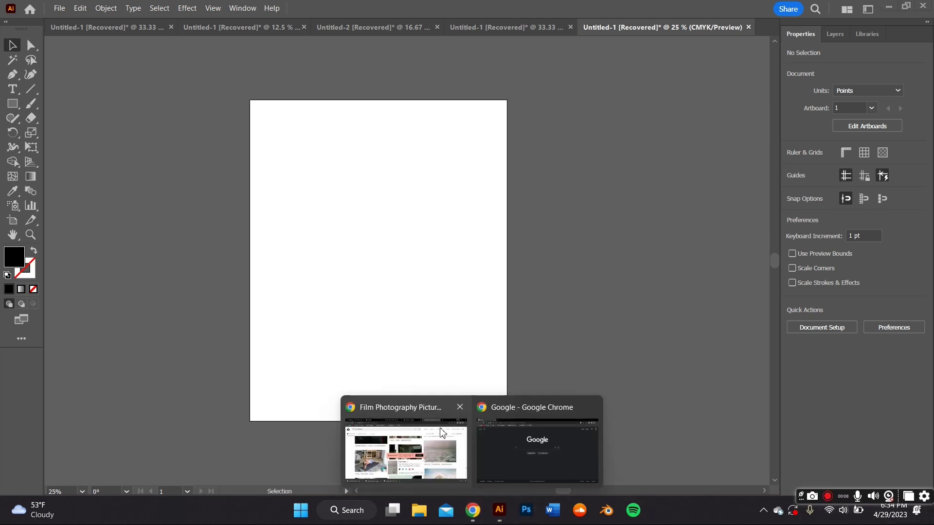
click(533, 455)
text(gree)
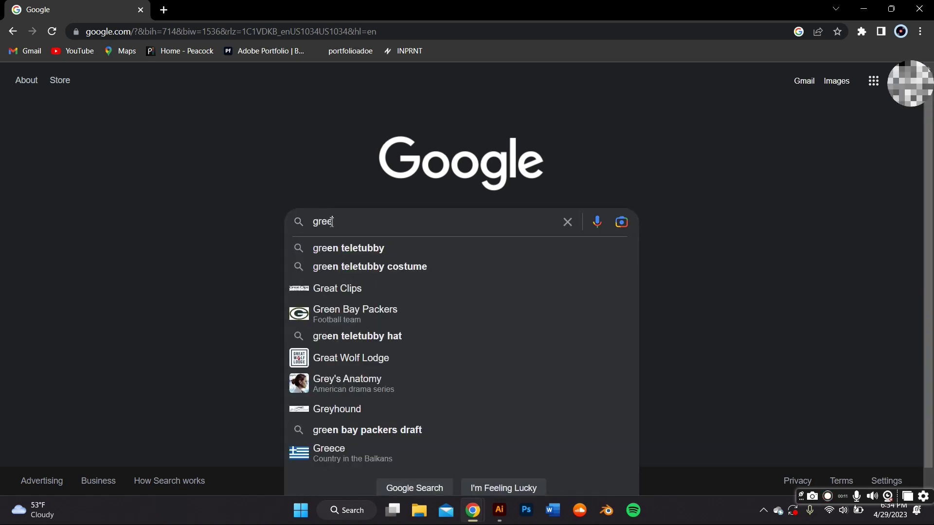
click(357, 251)
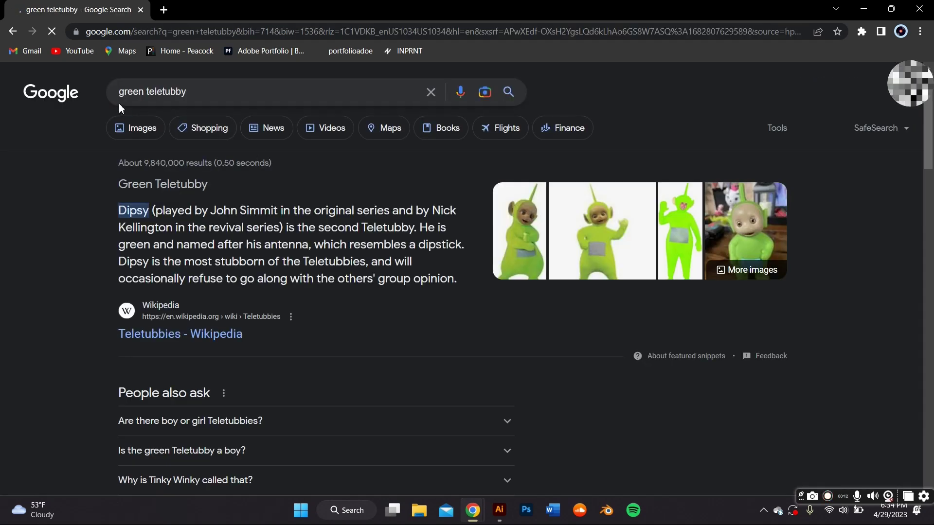
drag(130, 211, 186, 242)
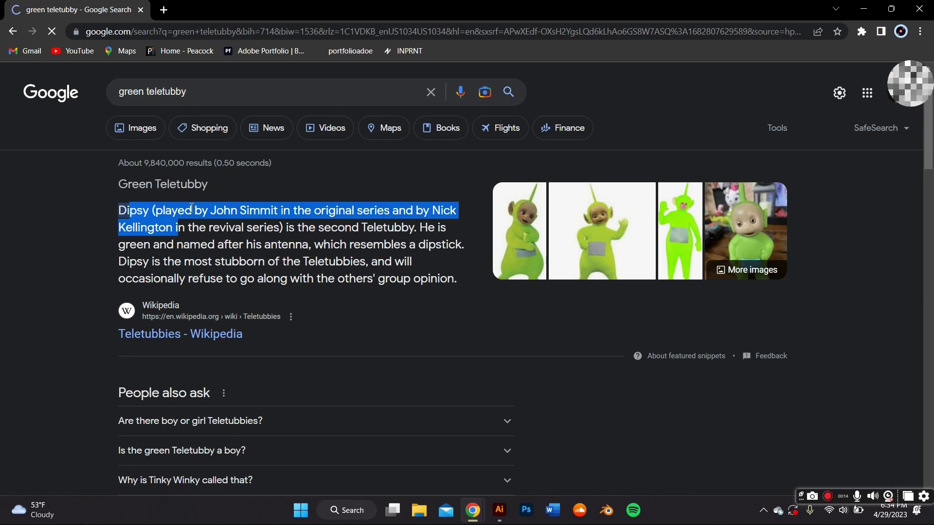
drag(187, 190, 194, 133)
click(159, 128)
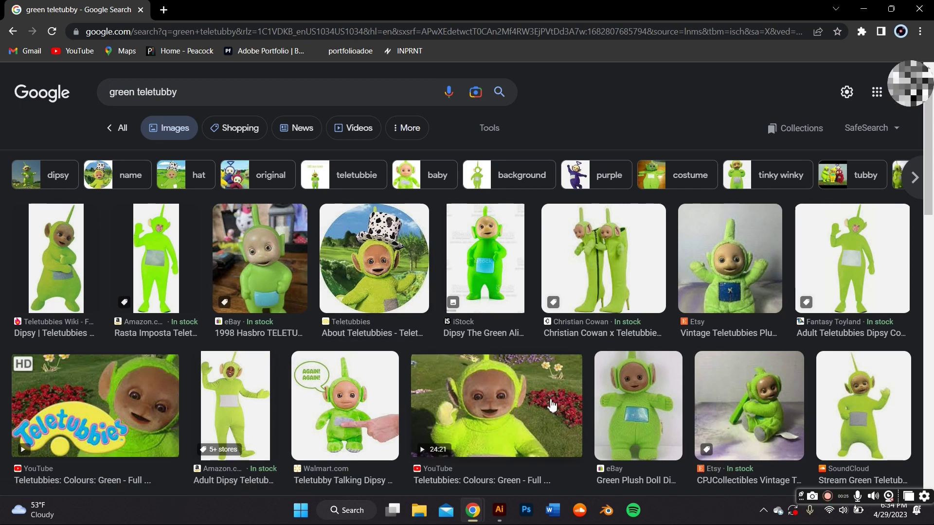
Copy the Pinterest image of the green Teletubby on a white background and paste it onto the blank Illustrator artboard
scroll(552, 405, down, 4)
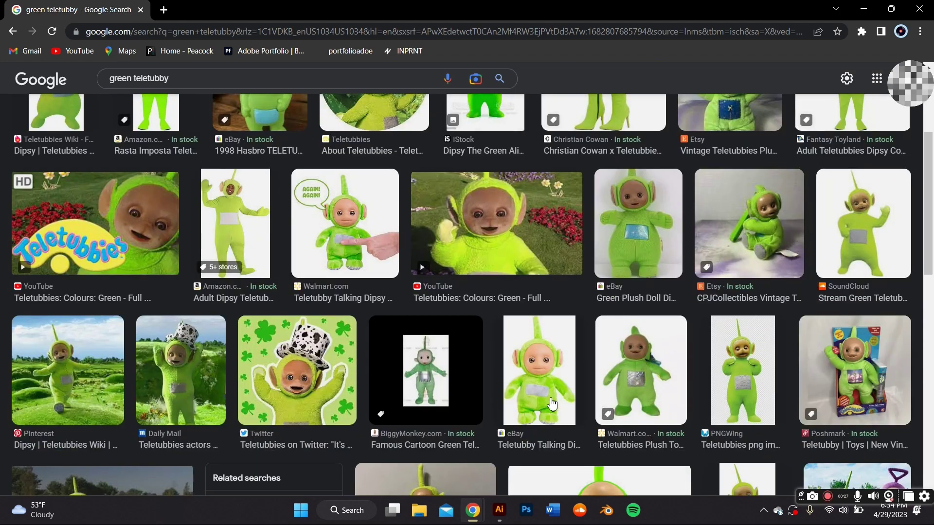
scroll(551, 405, down, 12)
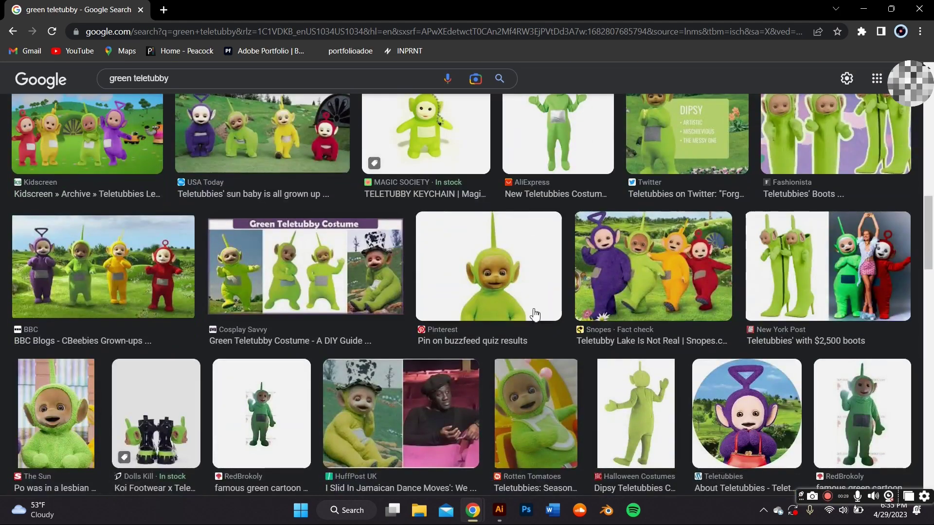
click(535, 315)
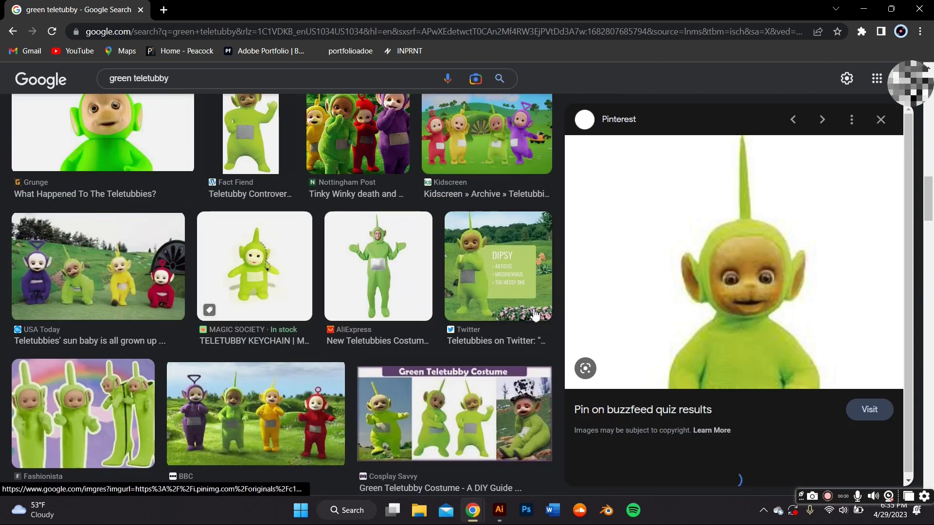
right_click(704, 266)
click(745, 412)
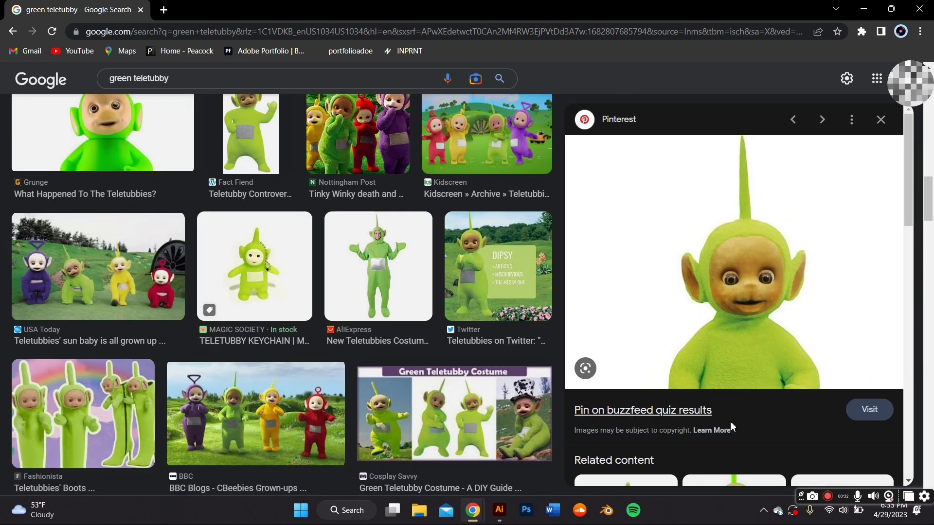
click(505, 501)
key(ctrl+v)
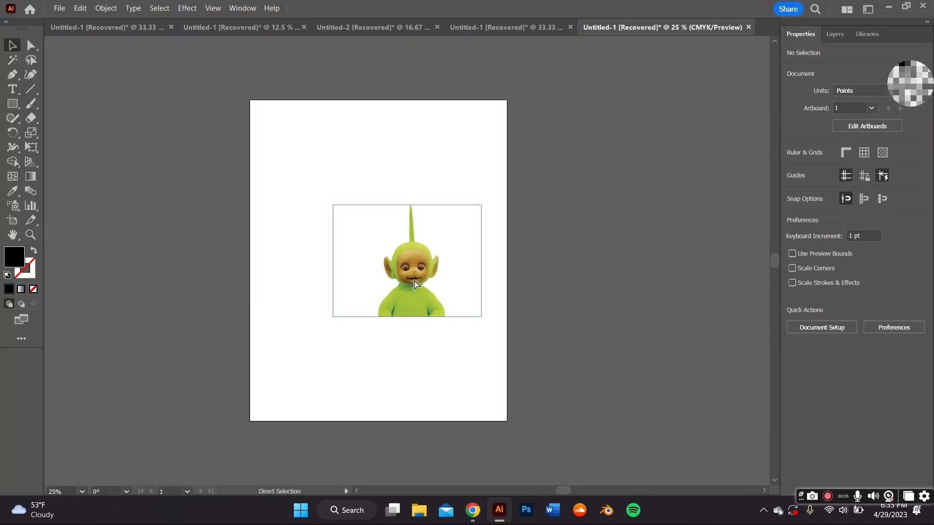
Switch to Chrome and look through the "green teletubby" image results for another reference, previewing the eBaum's World picture
mouse_move(472, 510)
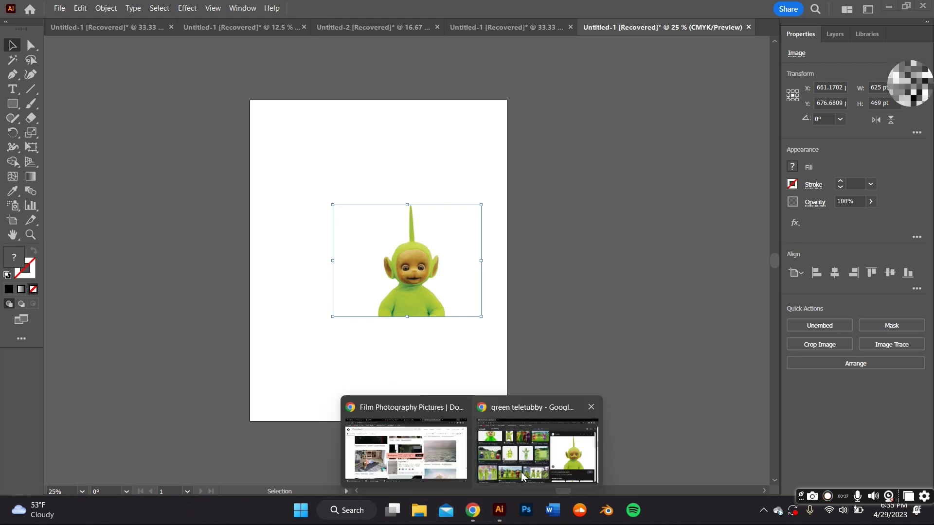
click(534, 450)
scroll(436, 325, down, 6)
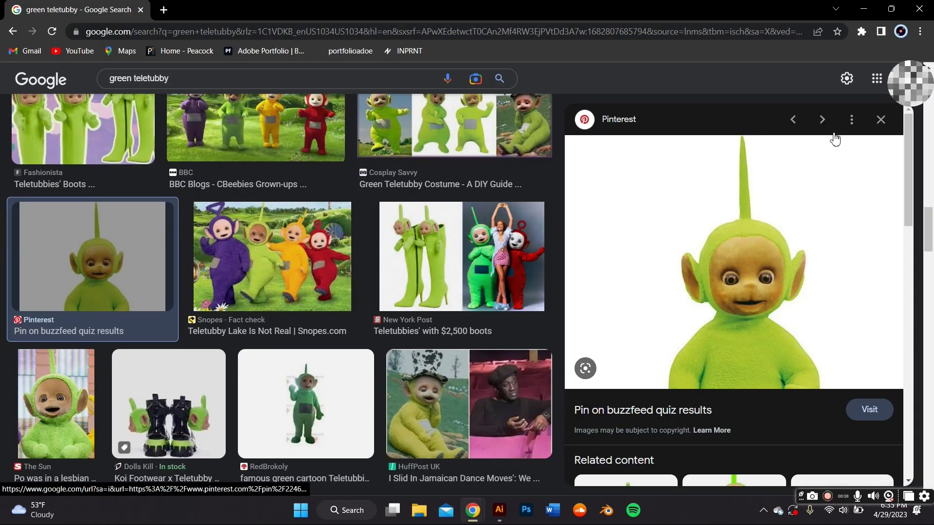
scroll(338, 298, down, 5)
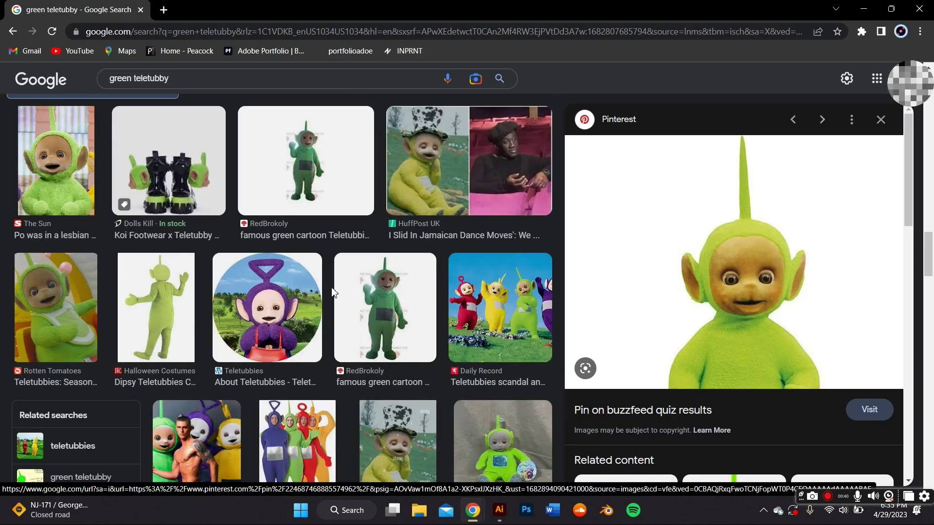
scroll(335, 289, up, 10)
click(881, 153)
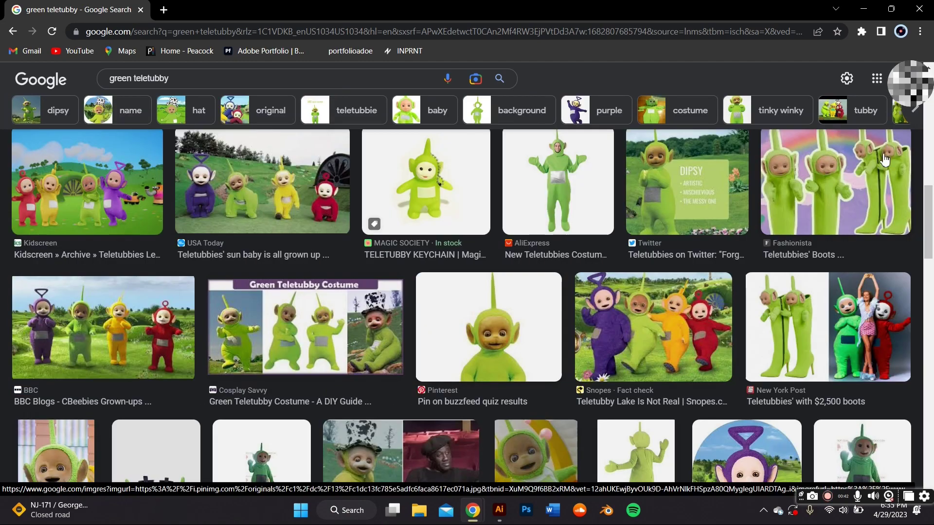
scroll(513, 349, up, 5)
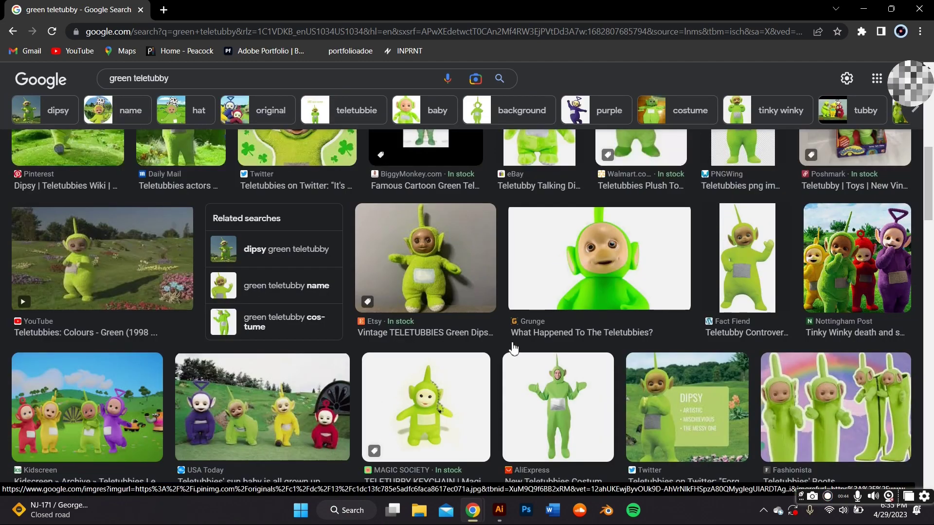
scroll(513, 348, up, 2)
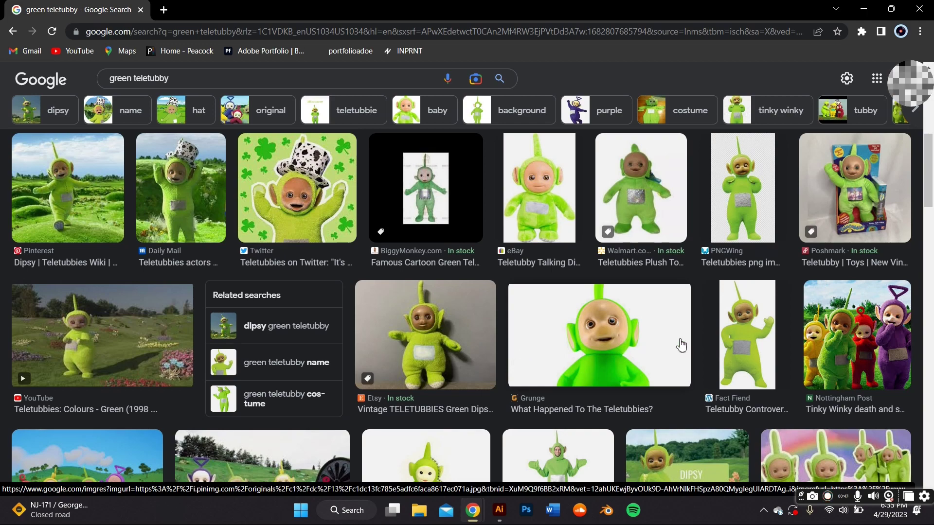
scroll(441, 350, up, 4)
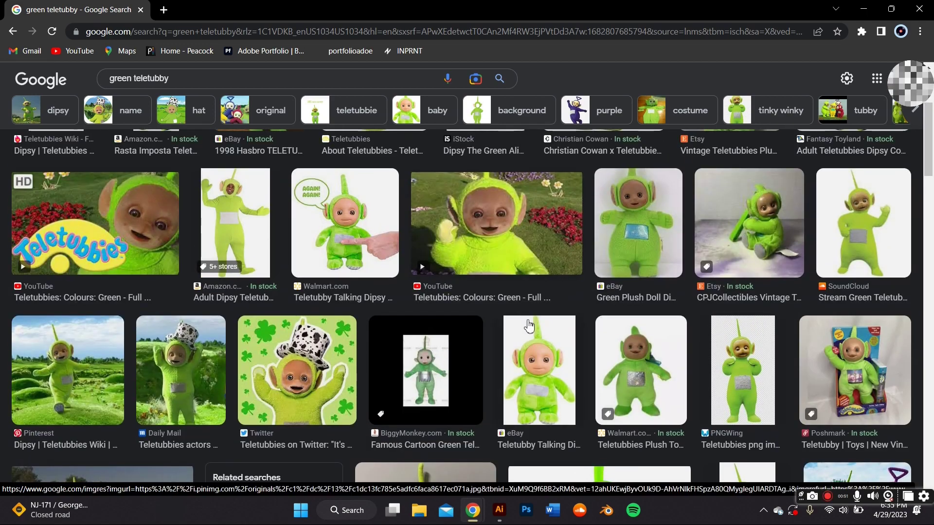
scroll(529, 325, down, 20)
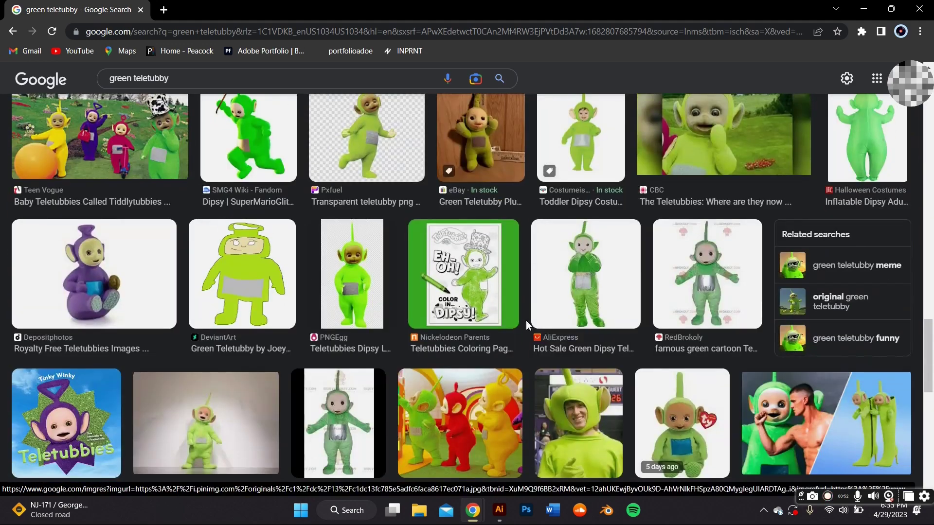
scroll(504, 340, down, 5)
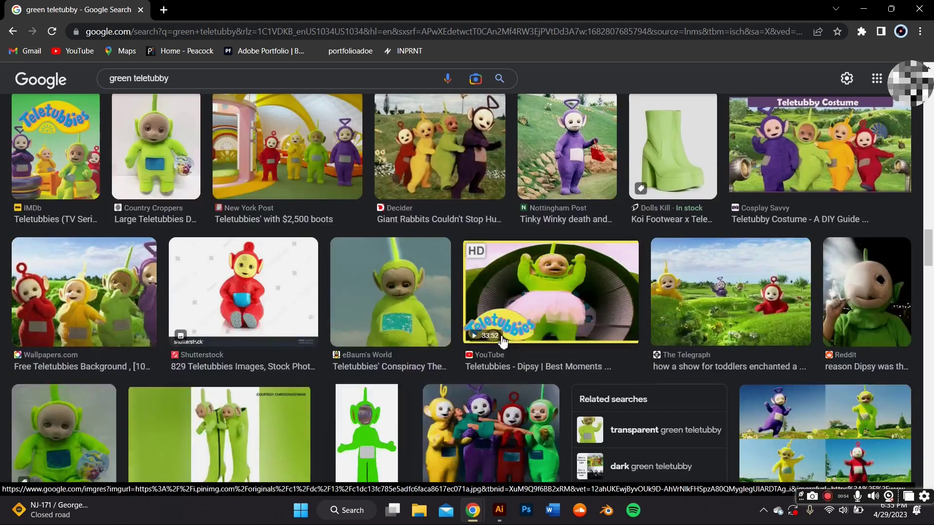
scroll(502, 341, down, 3)
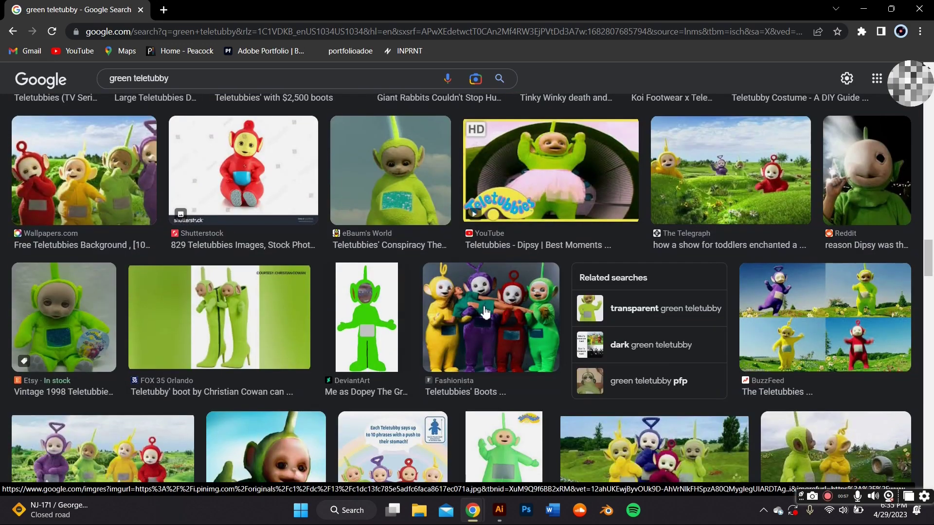
scroll(485, 311, down, 5)
scroll(485, 311, down, 4)
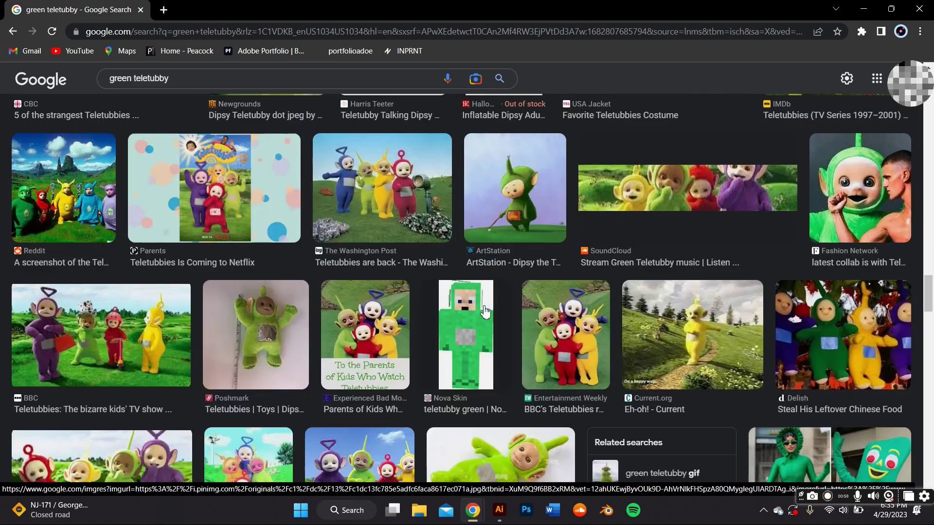
scroll(484, 312, up, 12)
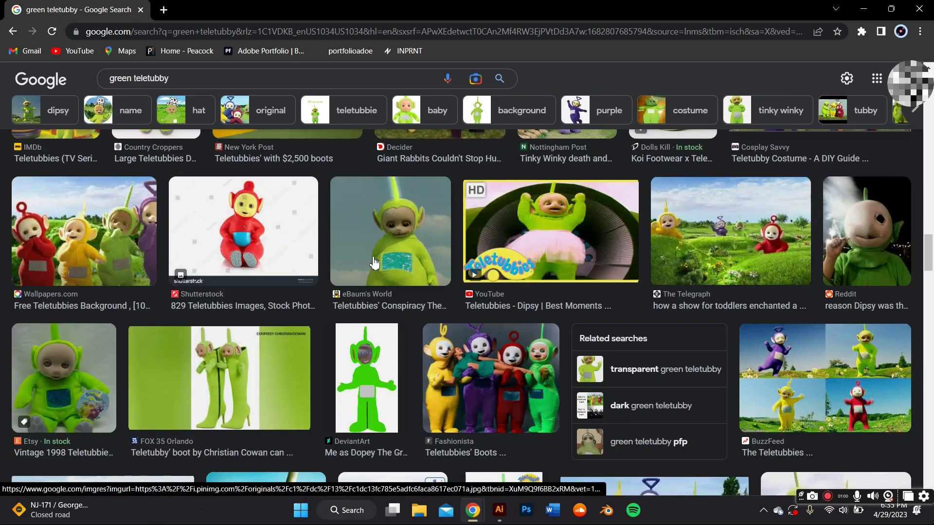
click(353, 357)
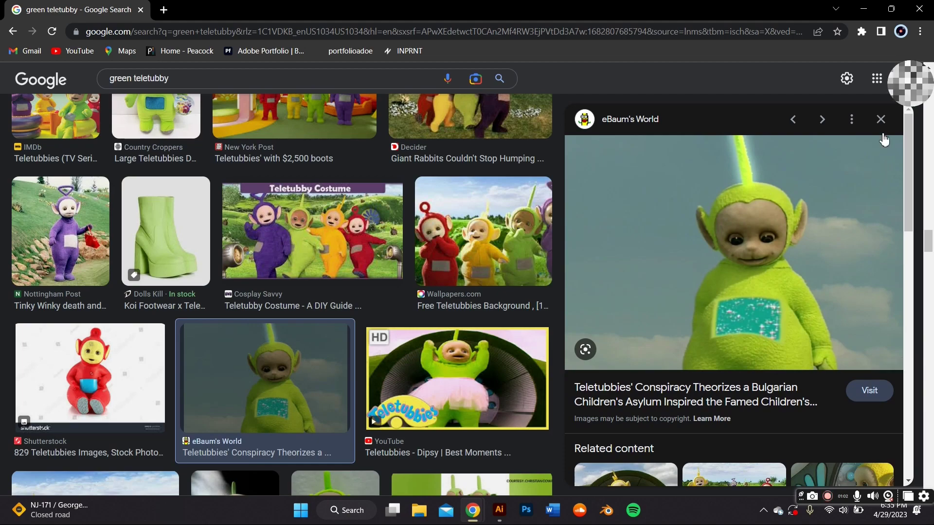
key(Escape)
Compare more of the green Teletubby search results as possible references, including the Fact Fiend full-body picture
scroll(591, 308, down, 5)
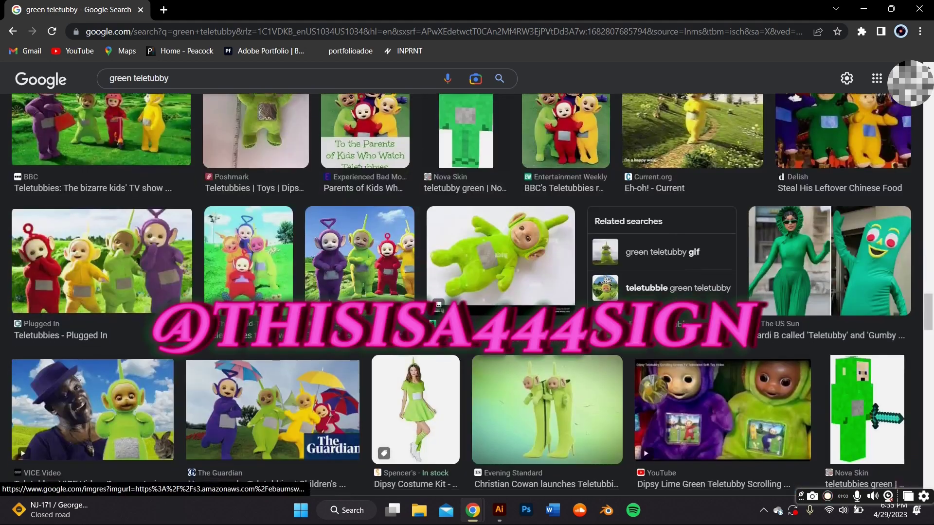
scroll(591, 308, down, 8)
scroll(592, 308, down, 1)
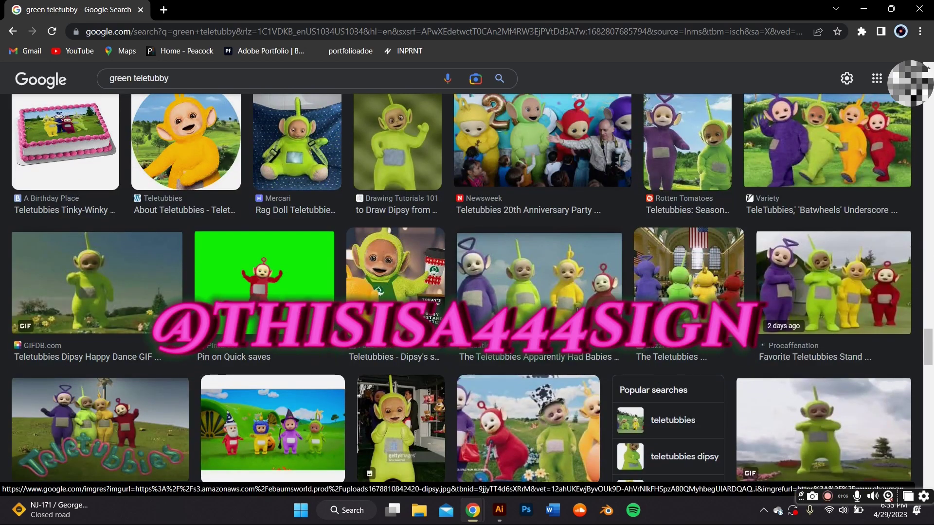
scroll(577, 309, down, 5)
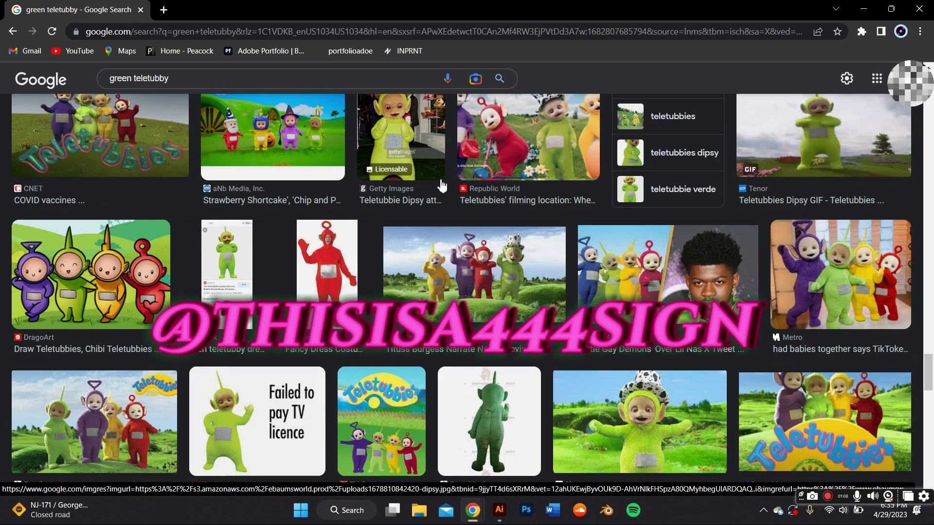
scroll(511, 301, down, 4)
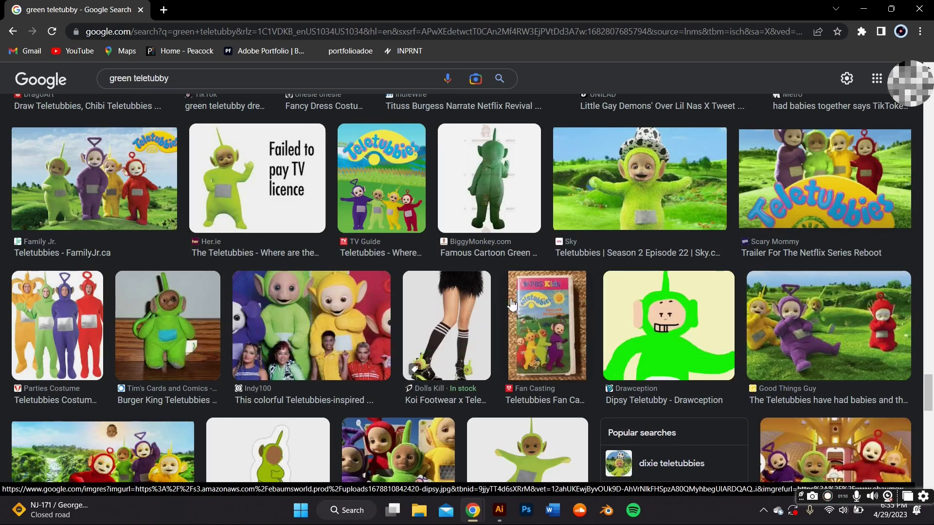
scroll(511, 304, down, 5)
scroll(510, 299, down, 10)
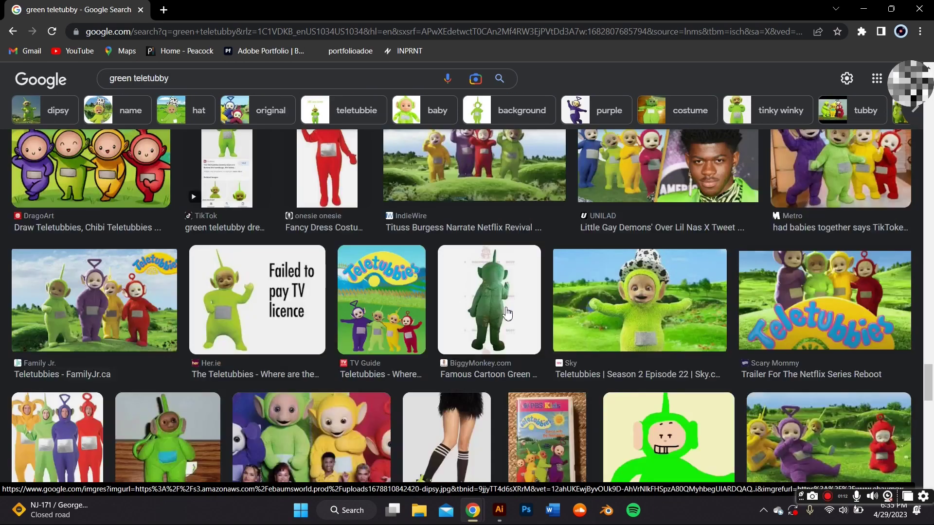
scroll(509, 317, down, 10)
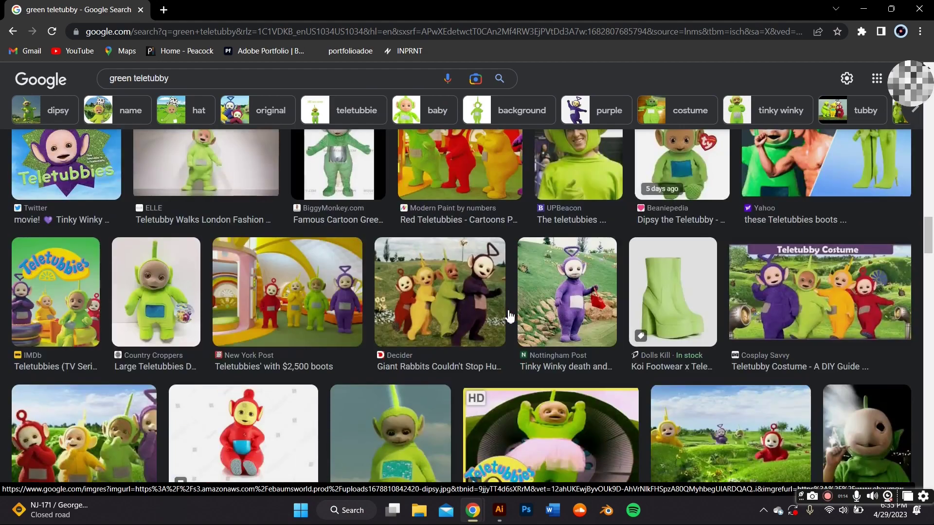
scroll(509, 317, up, 5)
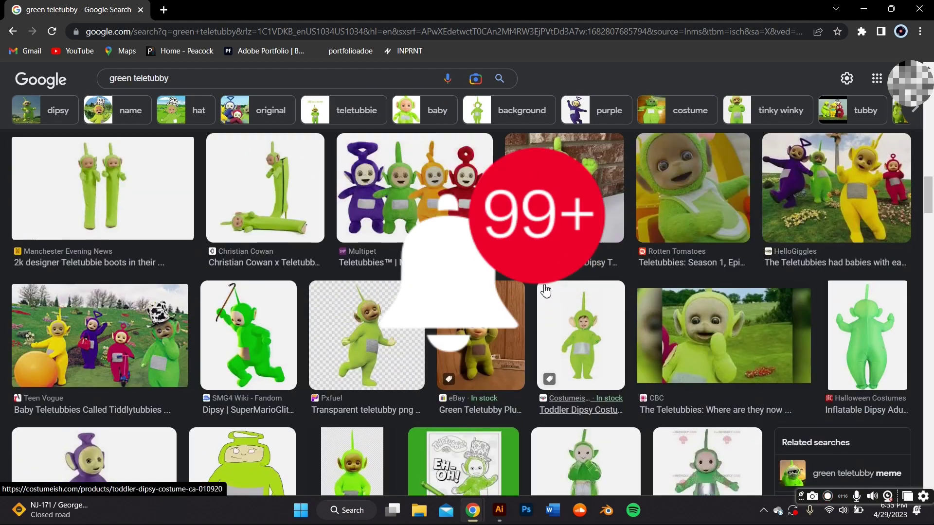
scroll(543, 295, up, 5)
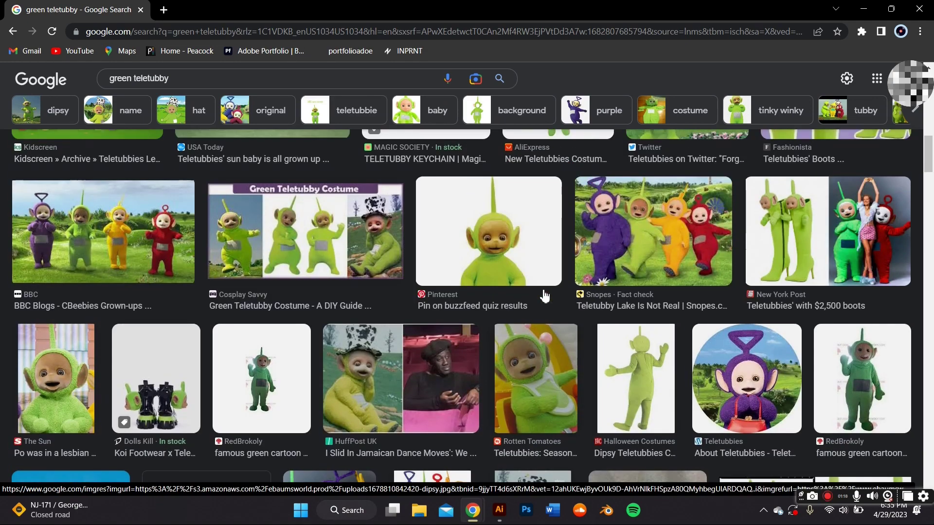
scroll(566, 317, up, 1)
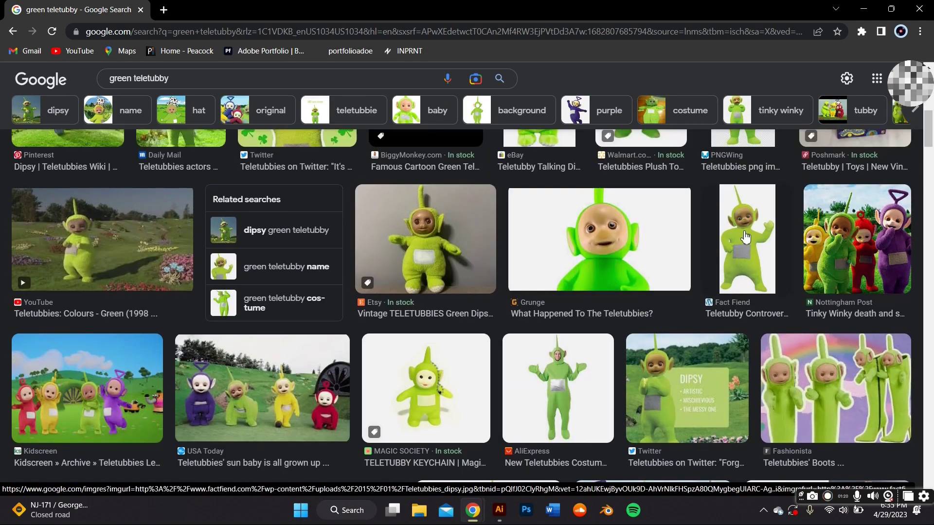
click(729, 253)
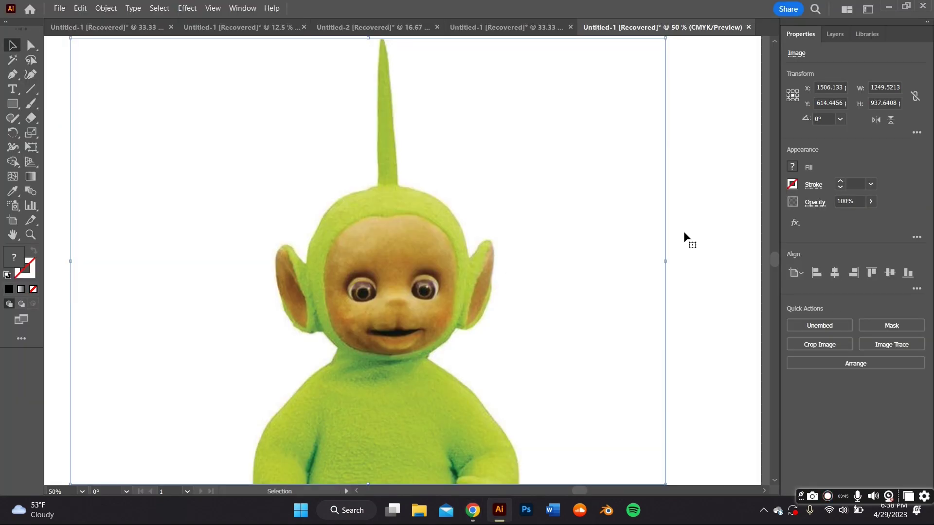
Deselect the enlarged Teletubby reference in Illustrator and start a Curvature tool path at the tip of the left inner ear
click(702, 233)
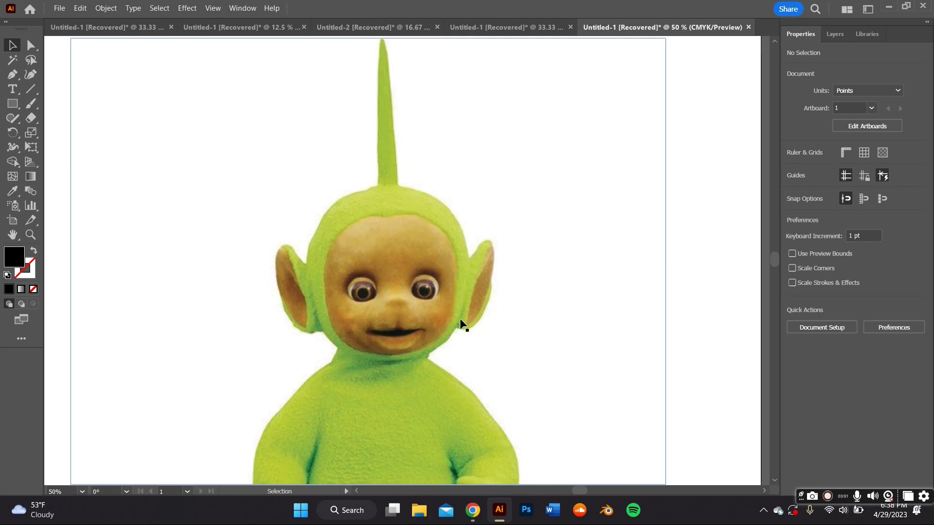
click(29, 77)
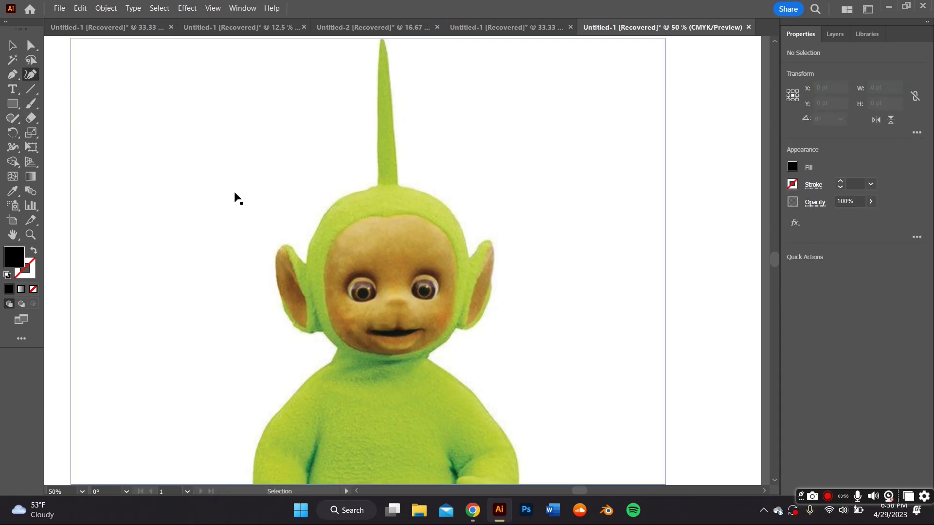
key(ctrl+equal)
drag(240, 168, 296, 178)
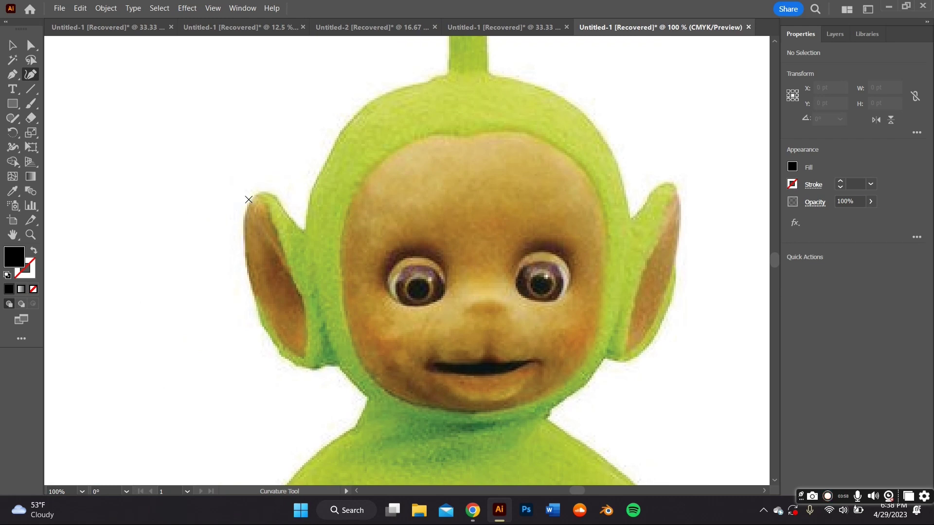
click(249, 203)
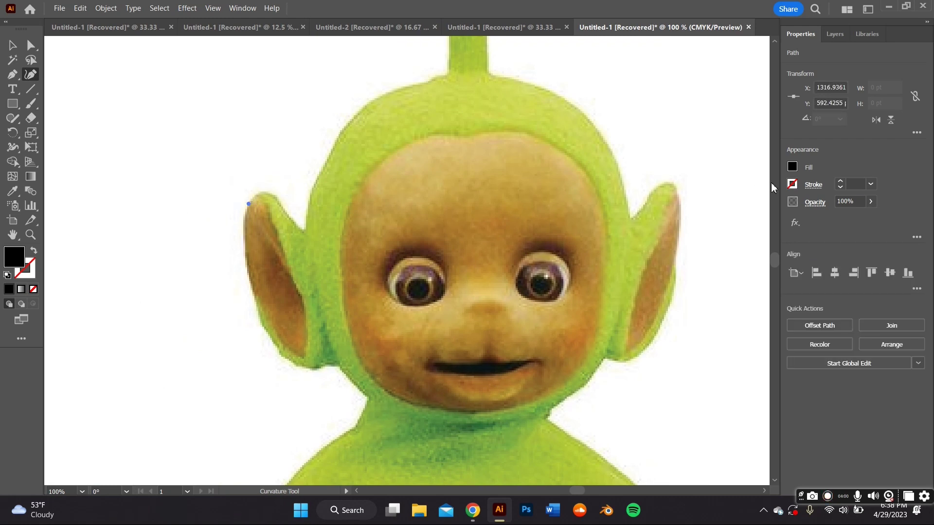
Give the new ear path no fill and a dark blue stroke of 3 pt
click(791, 184)
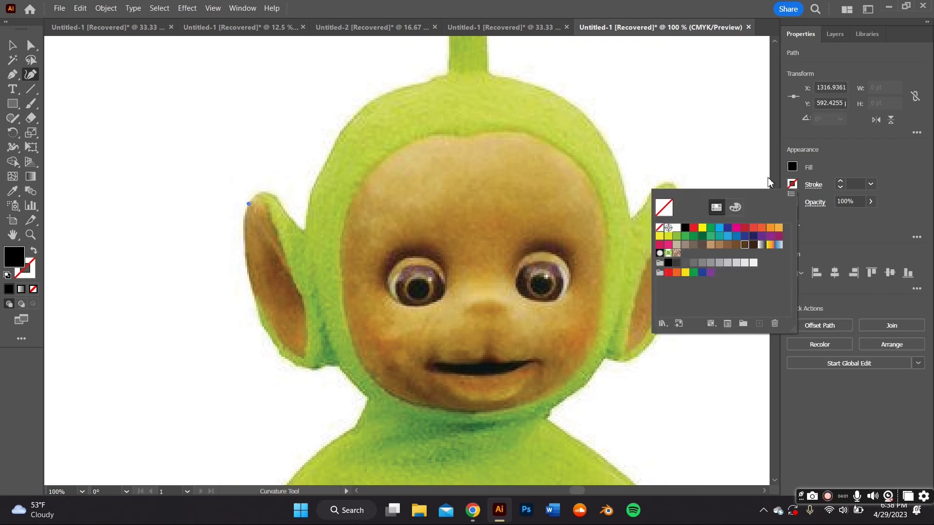
click(792, 168)
click(659, 210)
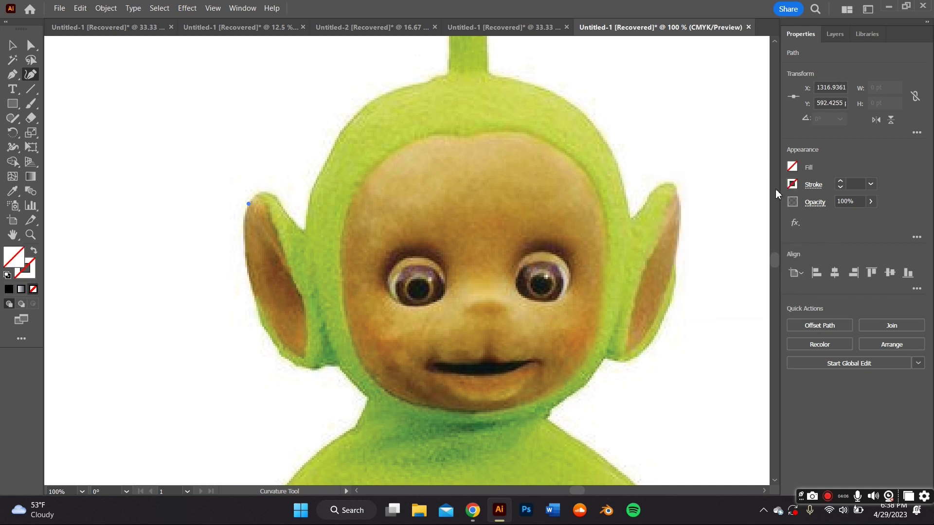
click(793, 184)
click(727, 229)
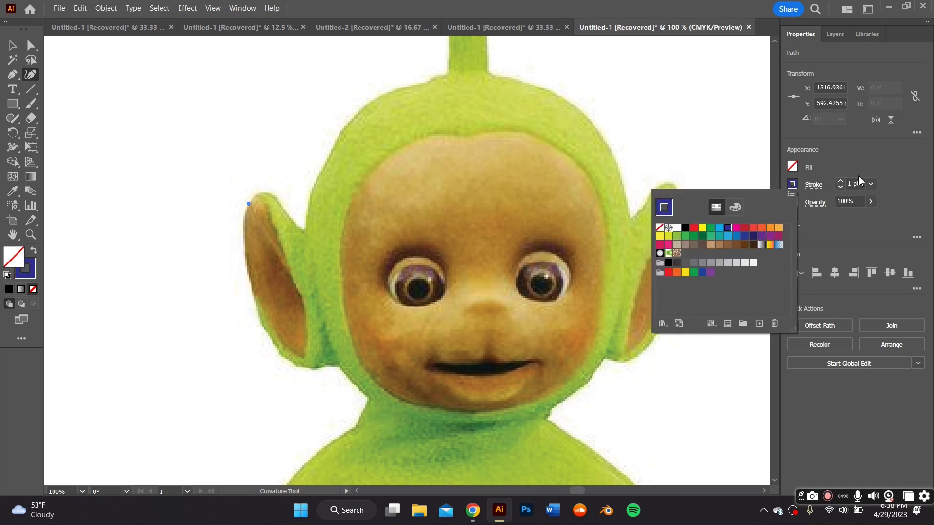
click(840, 181)
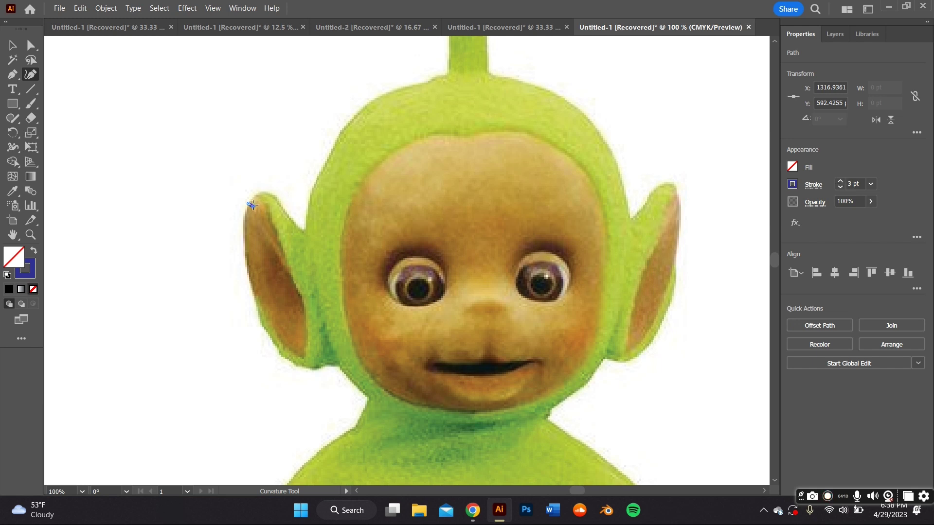
Trace the left inner ear from its tip along the edge nearest the head, and reduce the stroke weight to 1 pt
drag(254, 195, 252, 195)
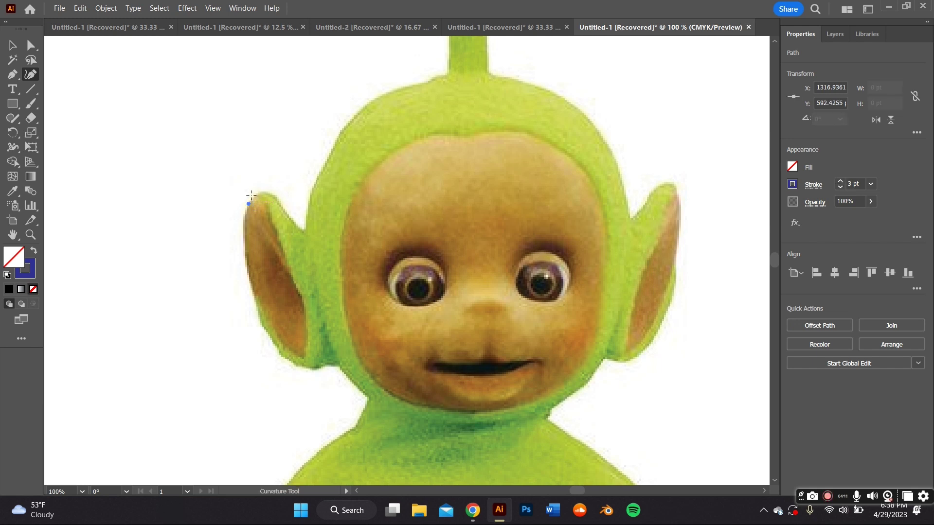
click(252, 195)
click(267, 214)
click(842, 188)
click(841, 189)
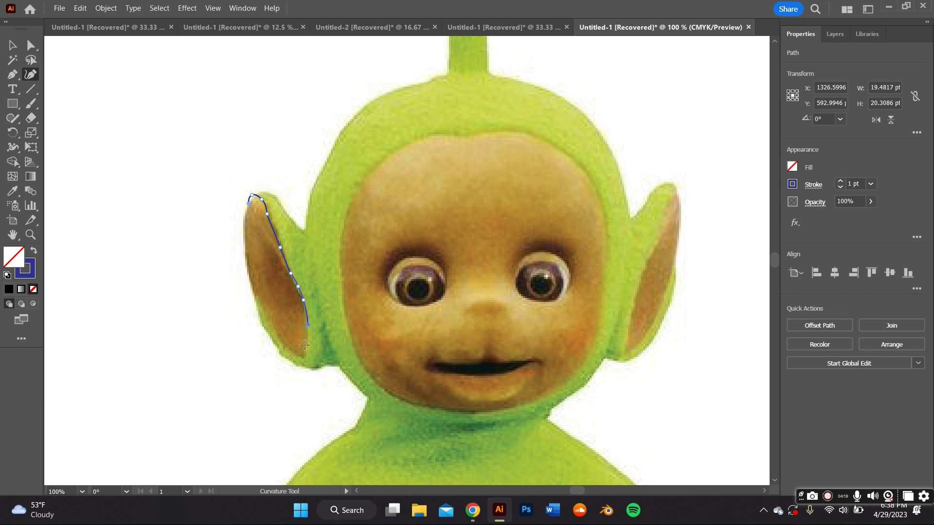
Trace around the bottom and up the outer edge of the left inner ear, closing the outline at its tip
click(305, 351)
click(295, 356)
click(282, 345)
click(261, 307)
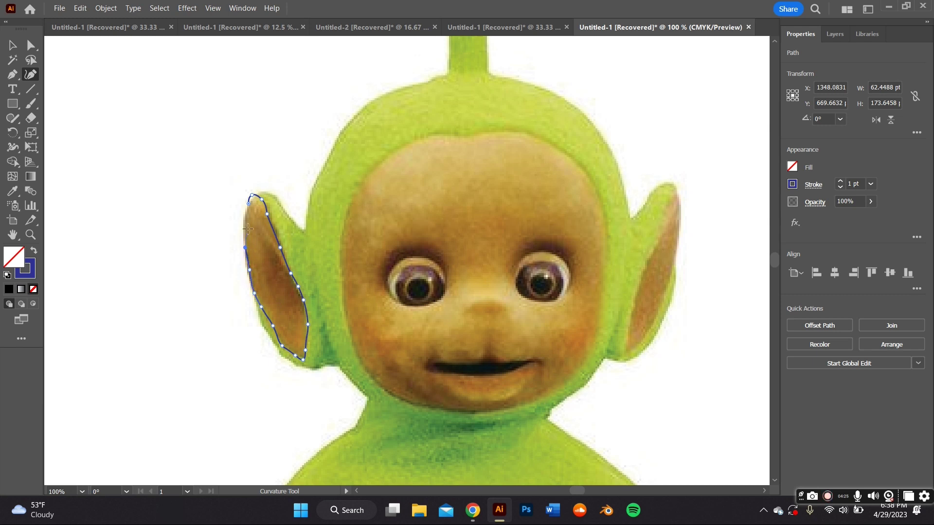
click(251, 196)
drag(319, 269, 274, 230)
drag(267, 170, 194, 177)
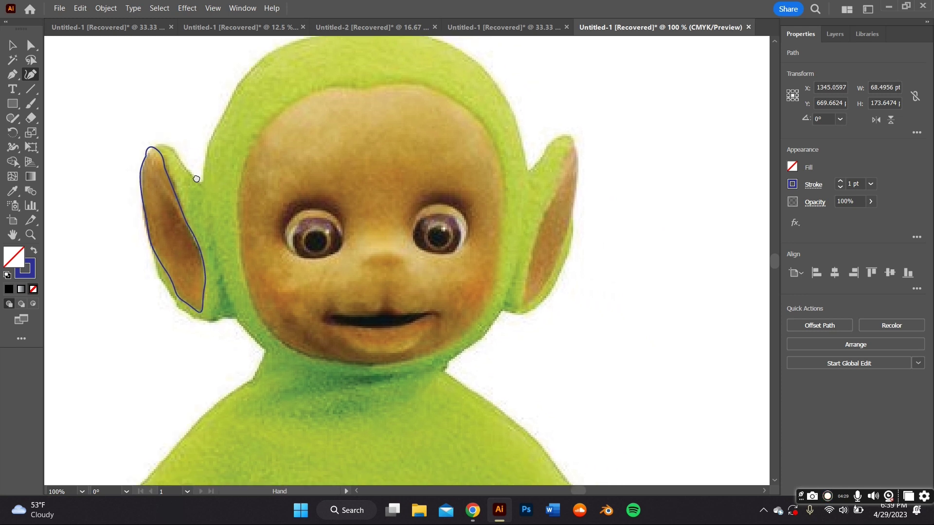
Trace the right inner ear with the Curvature tool from its tip down the edge nearest the head to its bottom
drag(321, 188, 348, 216)
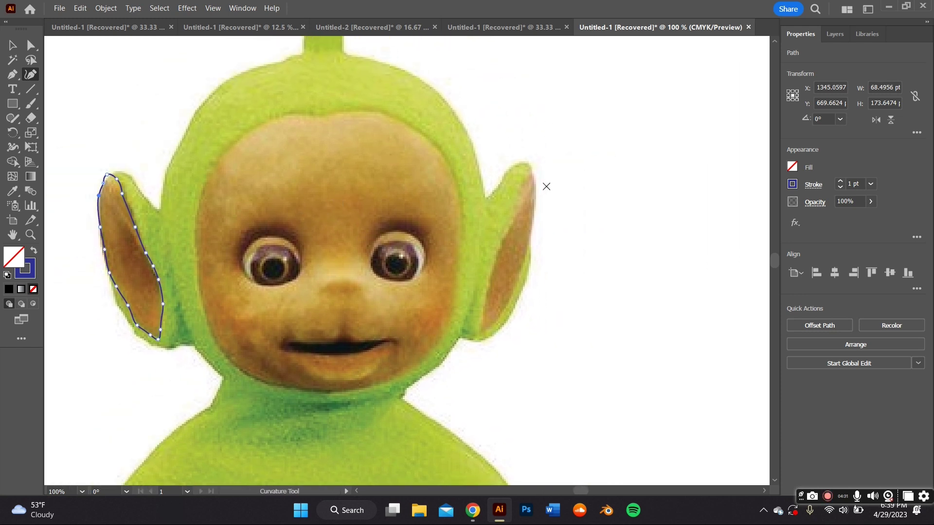
click(530, 174)
click(522, 192)
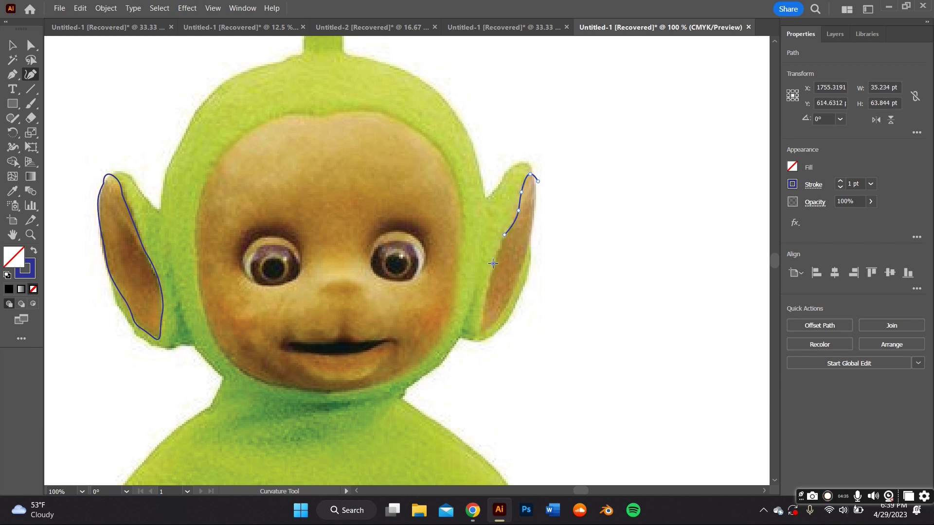
click(487, 290)
click(481, 335)
Continue the right inner ear path up the outer edge and close the outline at its tip
click(519, 275)
click(531, 236)
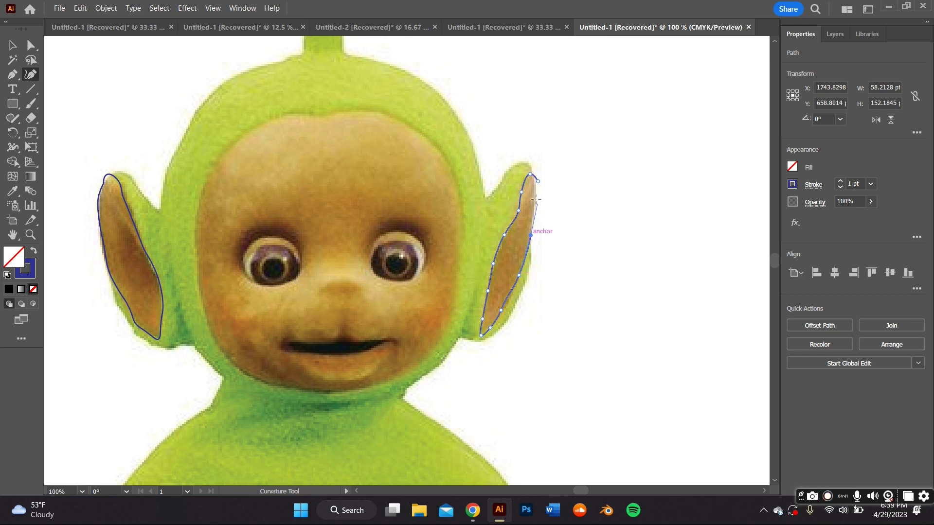
click(536, 196)
drag(533, 185, 533, 183)
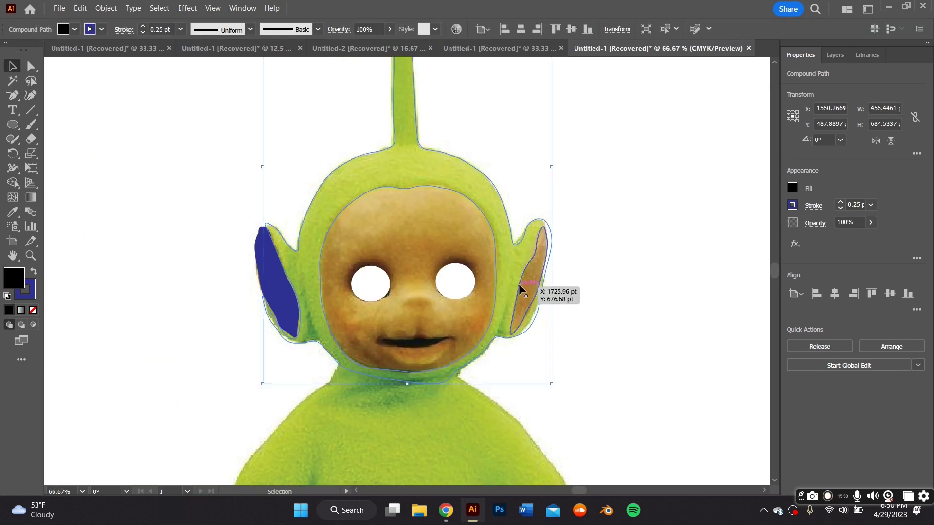
Send the reference image behind the black head shape and the teal face shape
click(520, 287)
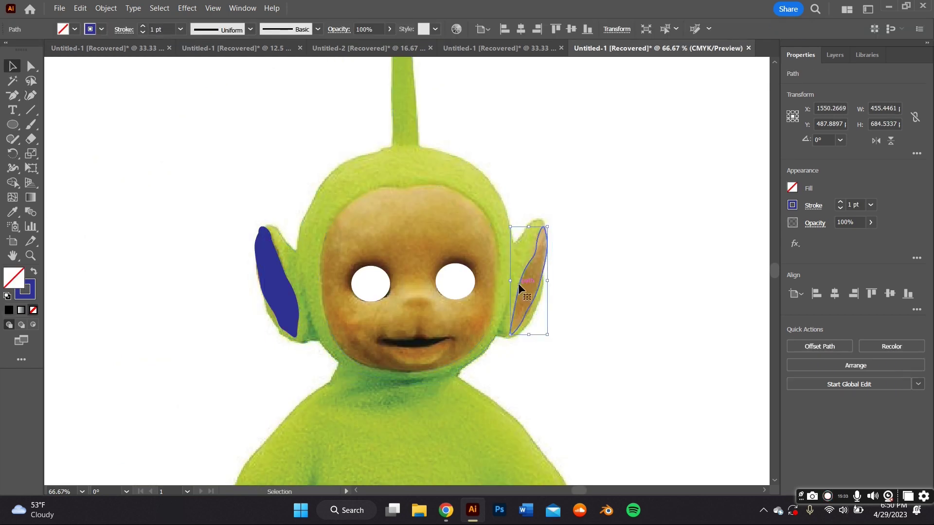
shift+click(445, 164)
shift+click(446, 164)
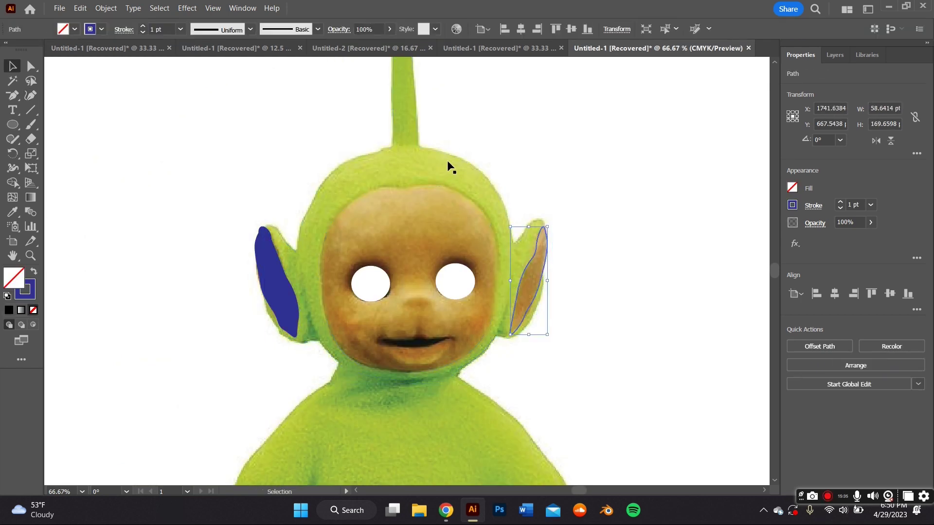
click(454, 173)
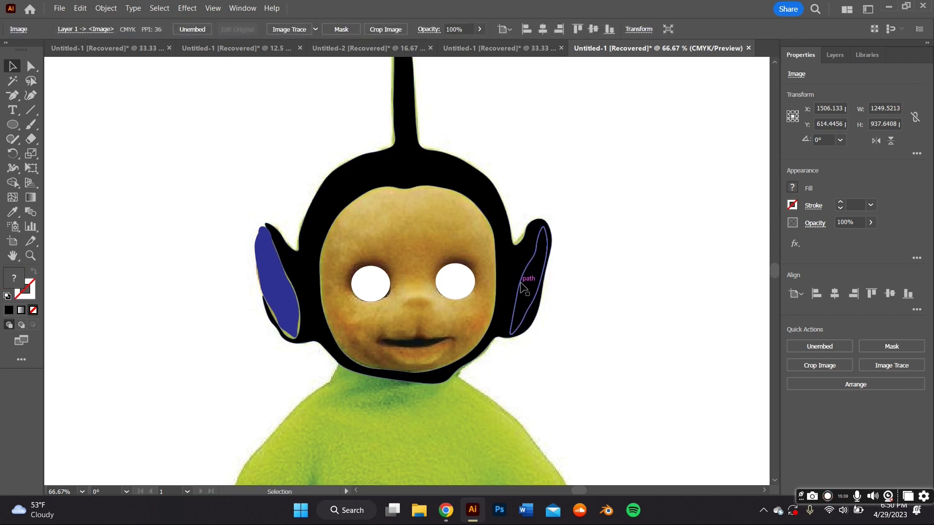
click(457, 236)
click(509, 263)
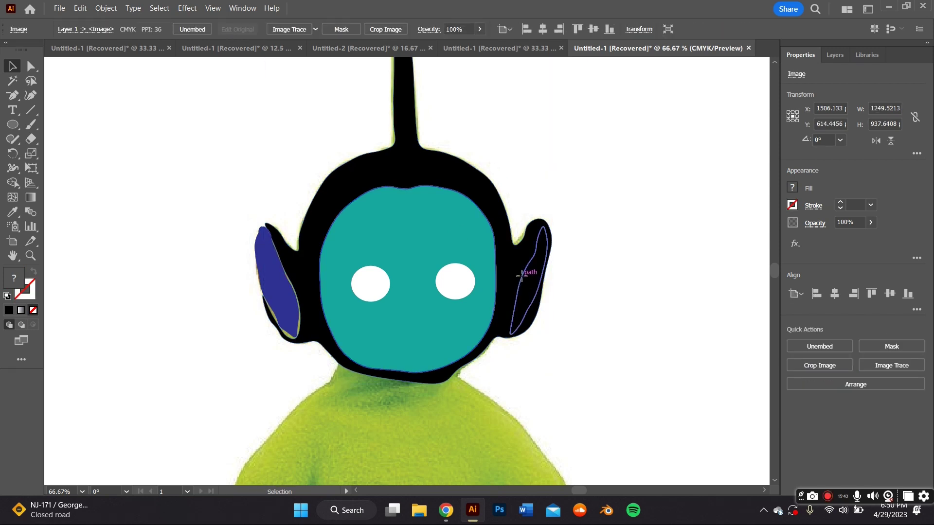
Fill the right and left inner ear shapes with the same light orange swatch
click(795, 190)
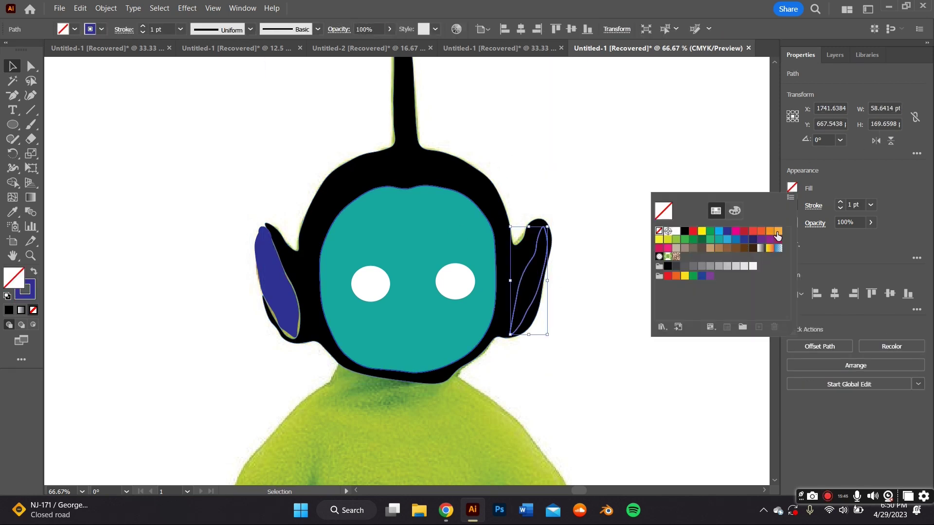
click(777, 235)
click(311, 272)
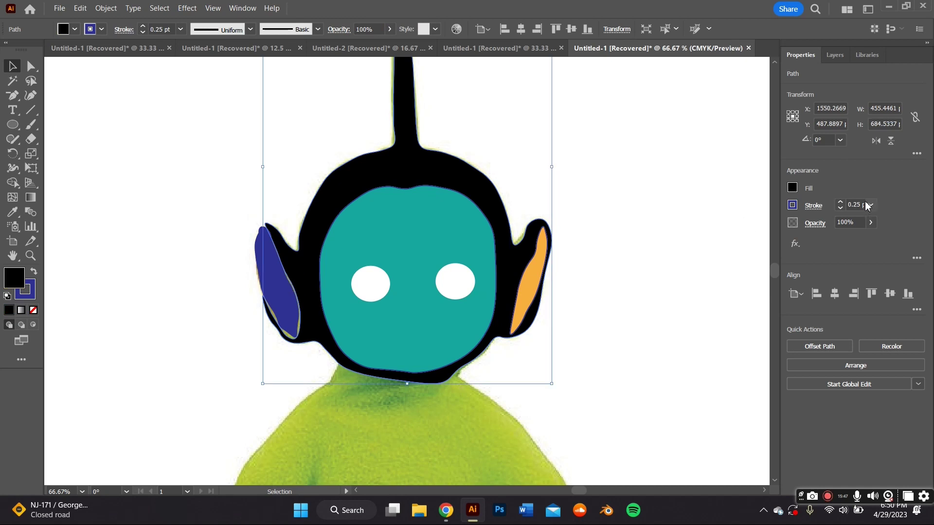
click(272, 272)
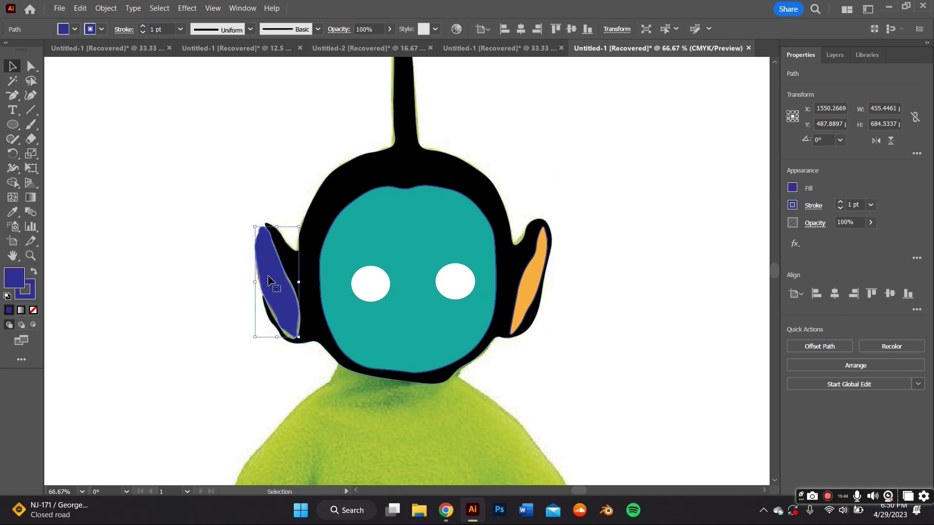
click(793, 189)
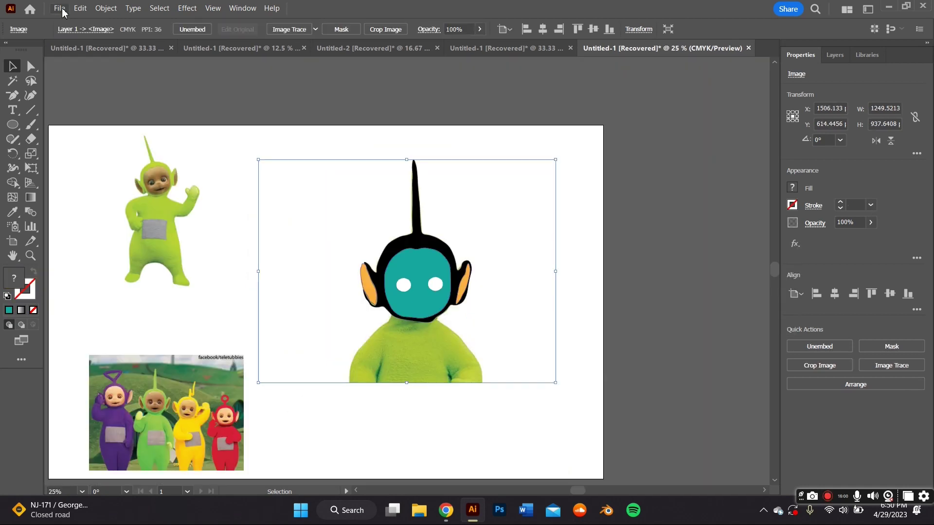
Export the artwork as an SVG file named TELLY with Use Artboards enabled, keeping the offered SVG options
click(59, 8)
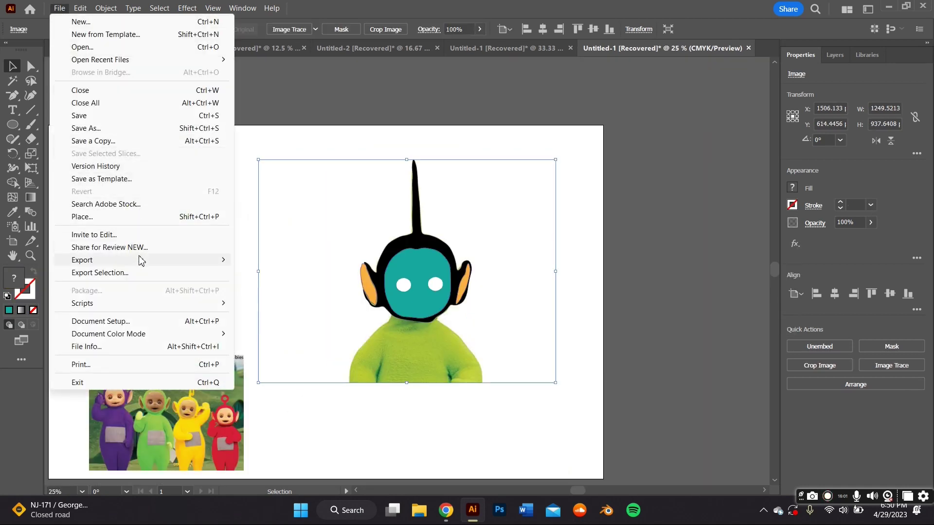
mouse_move(140, 261)
click(266, 272)
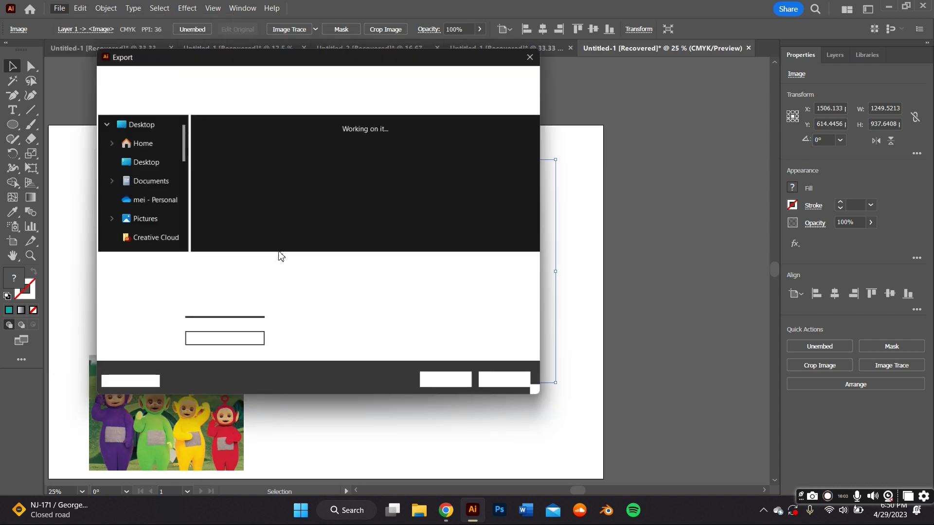
text(TELLY)
click(210, 301)
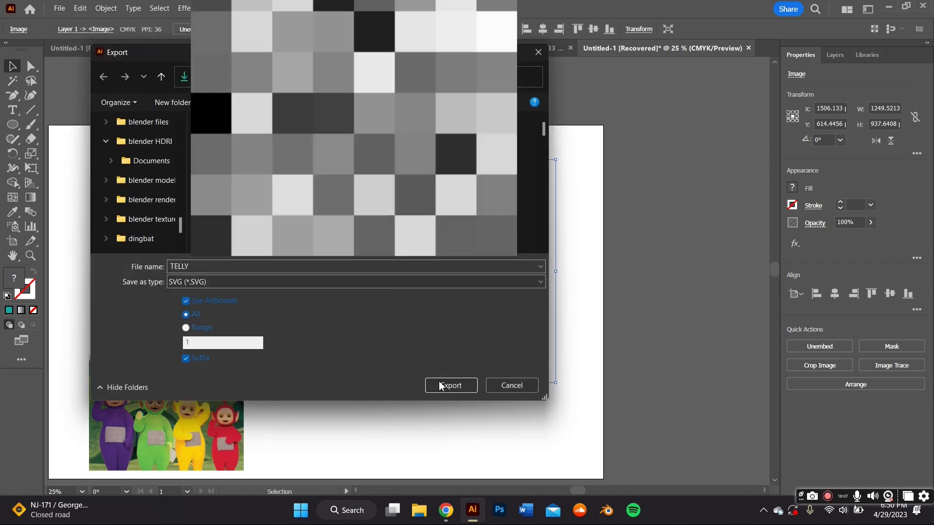
click(440, 385)
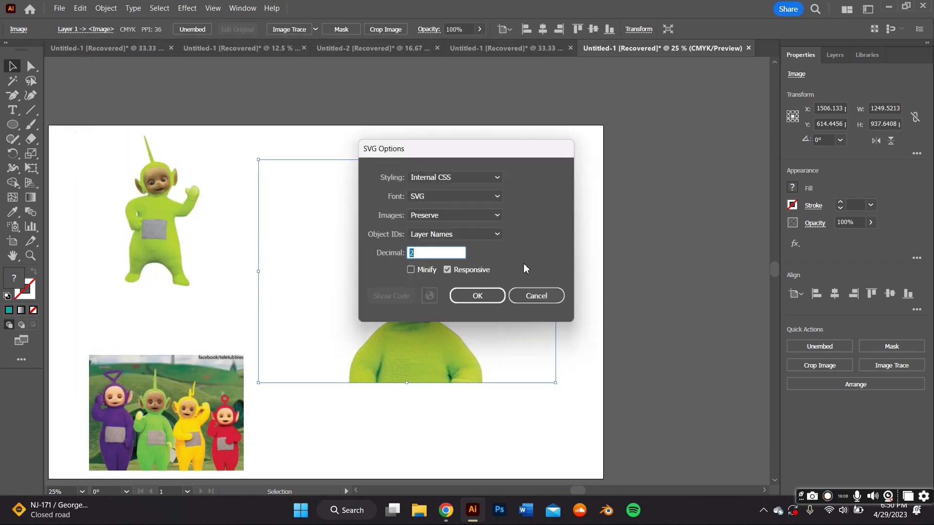
click(477, 297)
Switch to Blender and import TELLY-01.svg from the Downloads folder
click(607, 512)
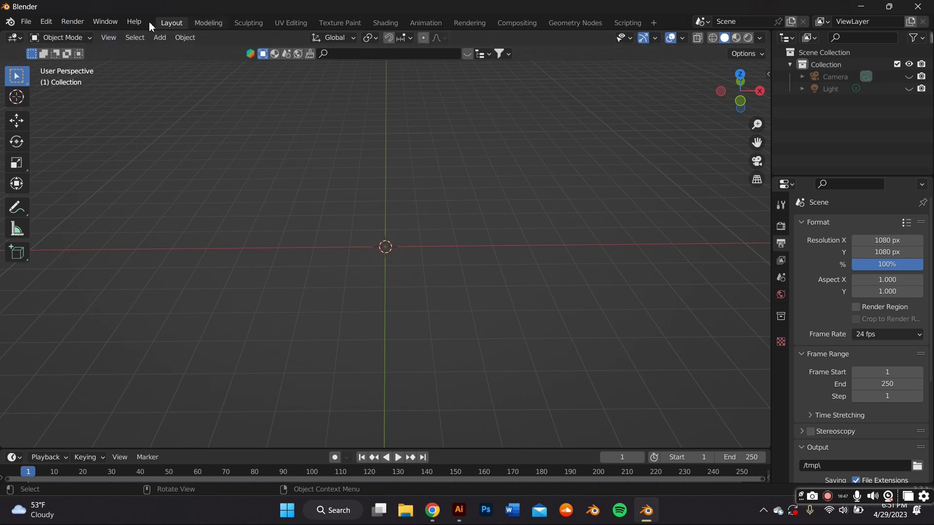
click(27, 23)
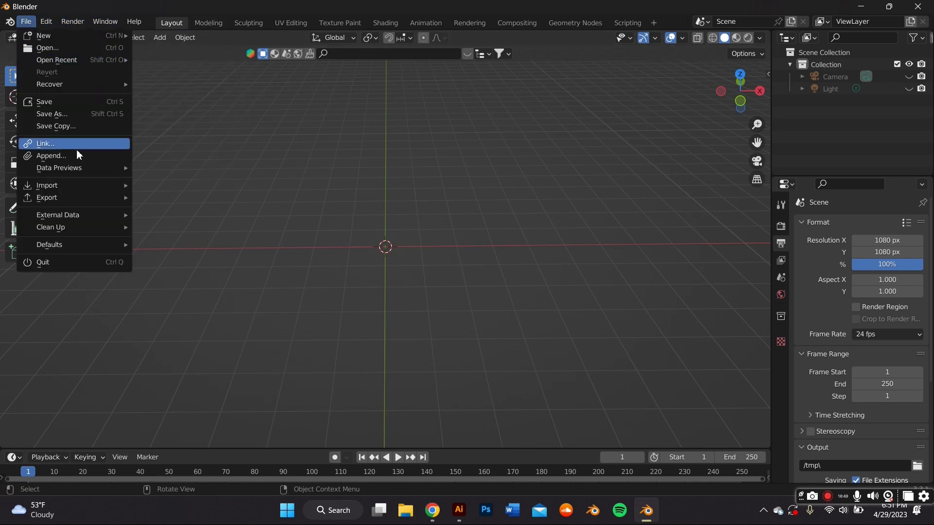
click(27, 22)
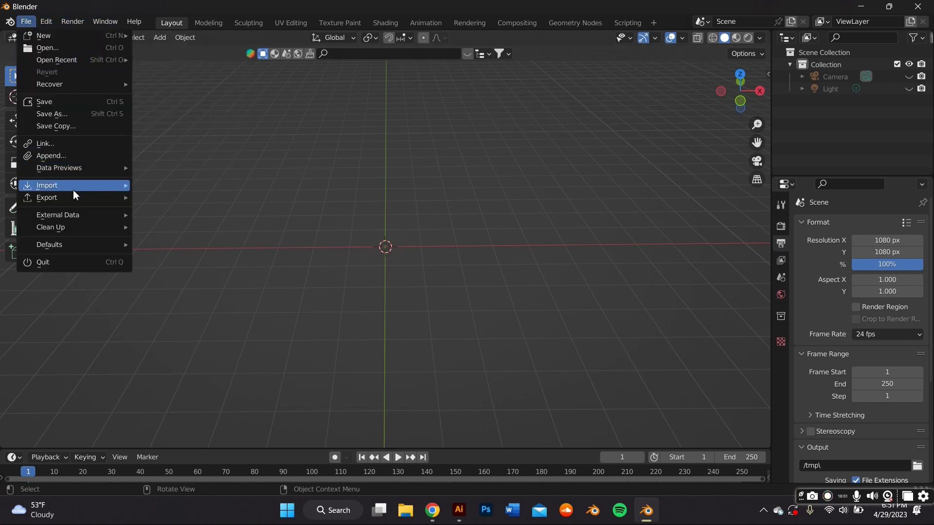
mouse_move(72, 189)
click(214, 269)
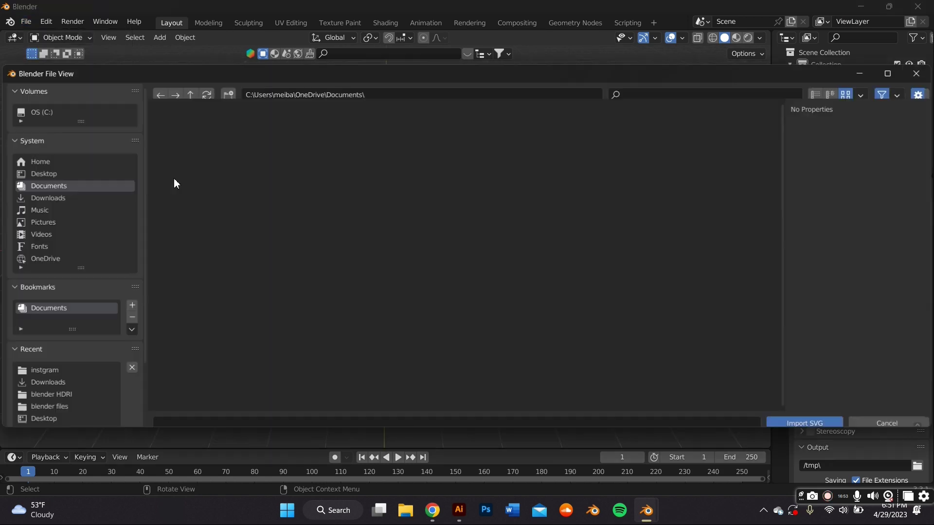
click(63, 197)
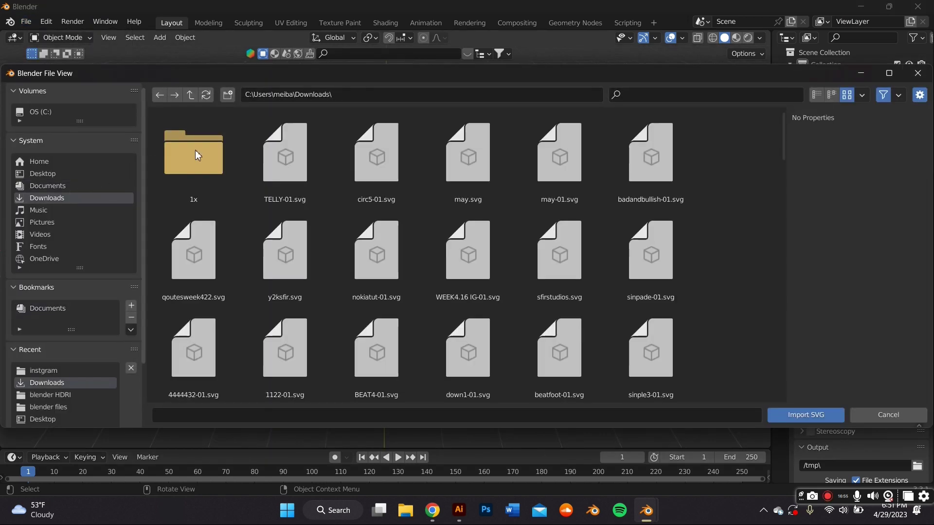
double_click(285, 151)
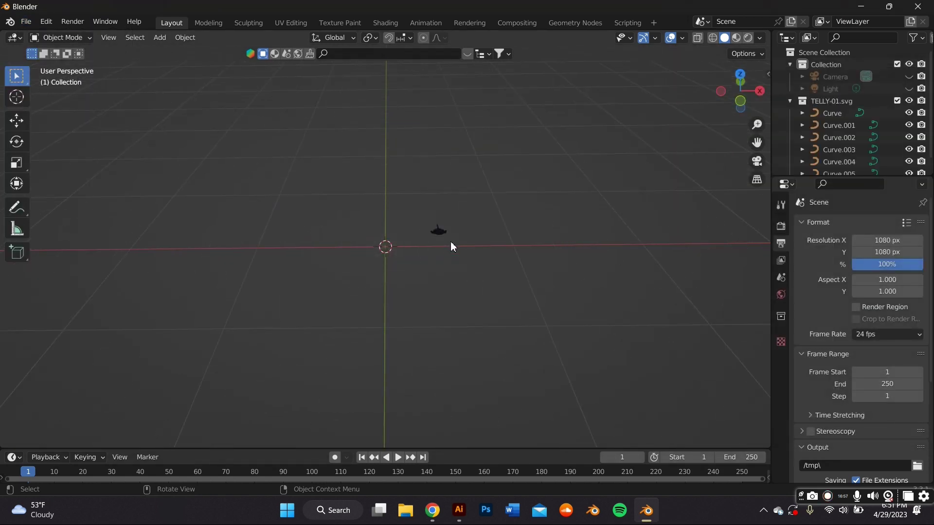
Rotate all the imported curves 90 degrees about the X axis and scale them up by about 1.87
text(arx90)
key(Return)
middle_drag(448, 165, 479, 186)
drag(757, 142, 640, 181)
scroll(503, 255, up, 5)
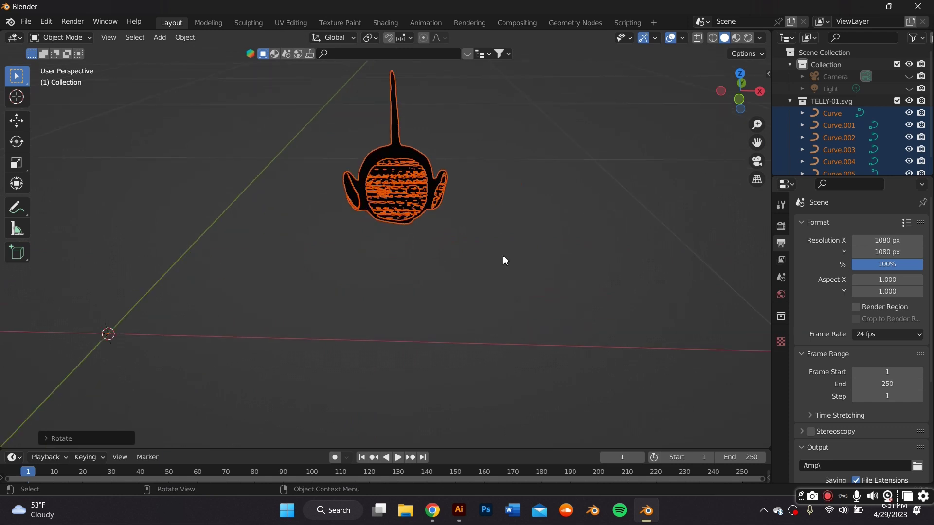
key(s)
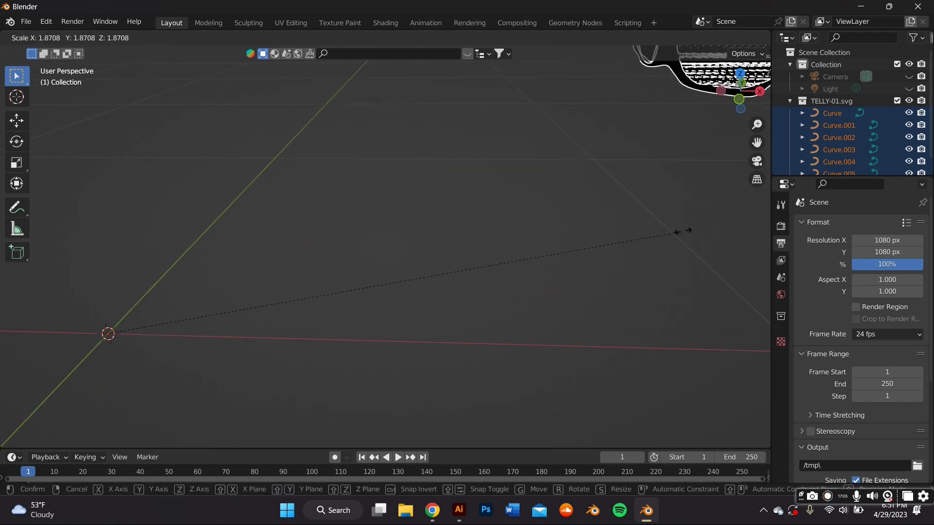
click(680, 226)
scroll(676, 212, down, 5)
Set the origins of all the Teletubby curves to their geometry, keeping every curve selected
right_click(487, 194)
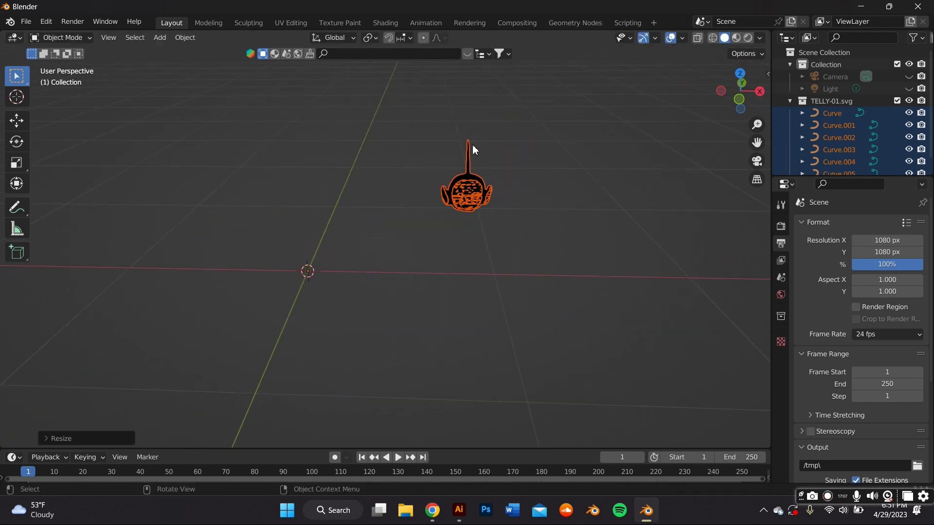
click(484, 211)
key(a)
right_click(478, 182)
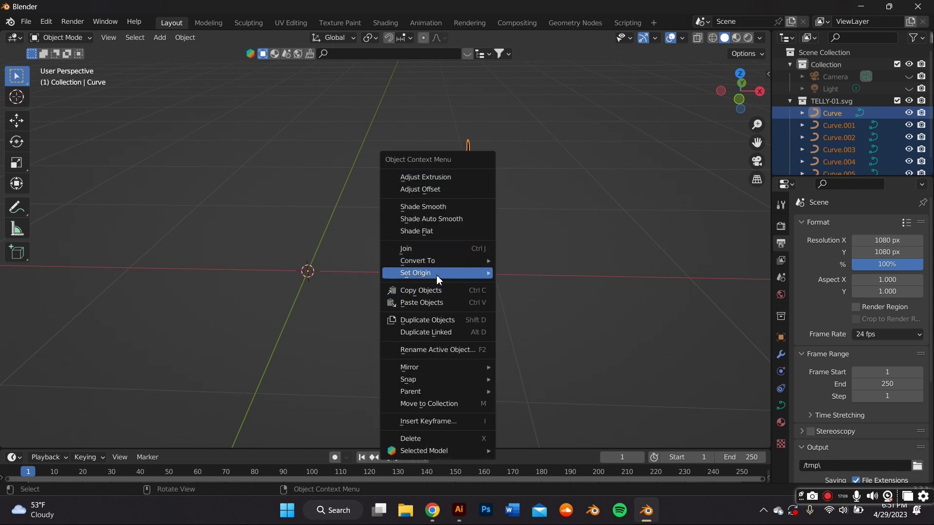
mouse_move(438, 273)
click(532, 292)
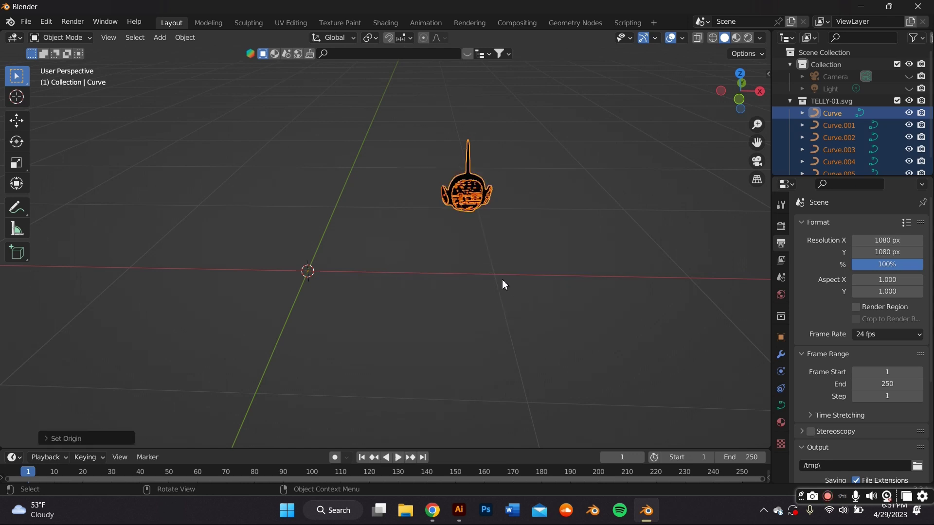
click(513, 233)
key(ctrl+z)
Scale all the selected Teletubby curves up further around their own centre
key(s)
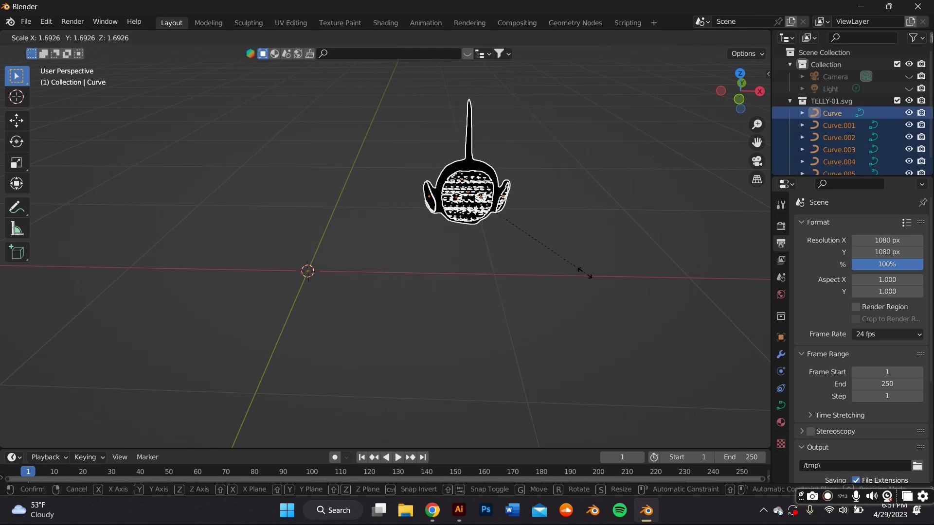
click(272, 397)
scroll(252, 387, down, 2)
middle_drag(429, 395, 190, 187)
scroll(190, 188, up, 2)
Move all the Teletubby curves straight up along the Z axis, above the grid floor
click(17, 121)
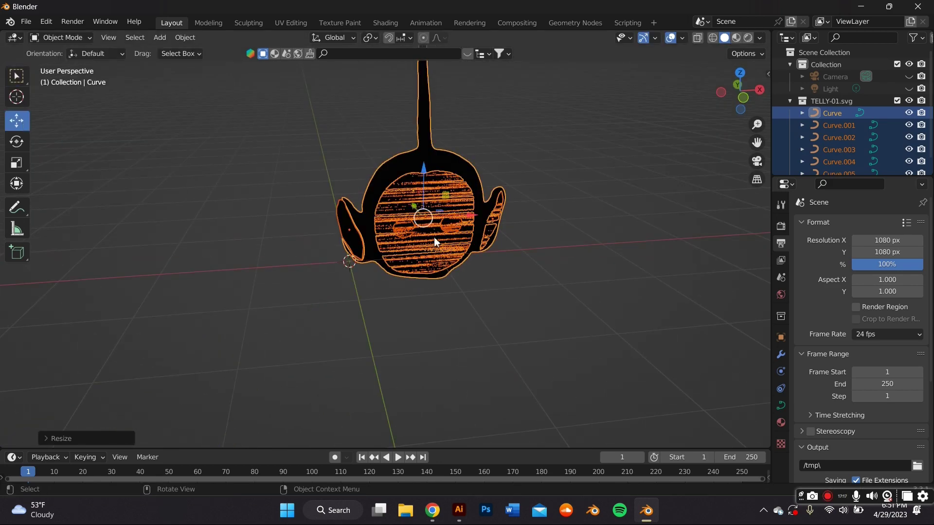
drag(422, 191, 423, 155)
middle_drag(423, 154, 646, 168)
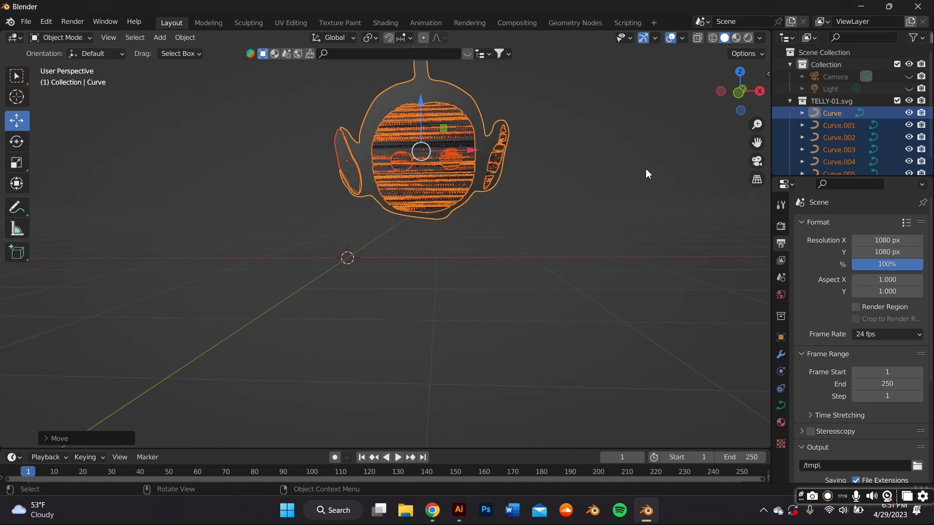
shift+middle_drag(365, 107, 365, 176)
scroll(364, 176, up, 3)
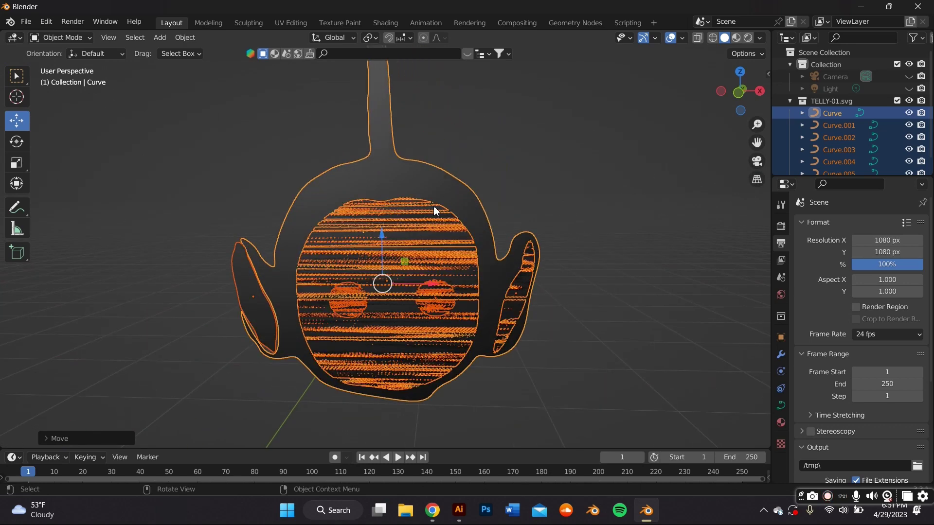
Select only the head outline curve with the antenna and ears, and set its geometry extrusion to 0.01 m
click(365, 176)
middle_drag(446, 198, 354, 171)
scroll(482, 167, down, 3)
click(482, 167)
scroll(475, 176, up, 4)
click(355, 171)
middle_drag(563, 344, 554, 323)
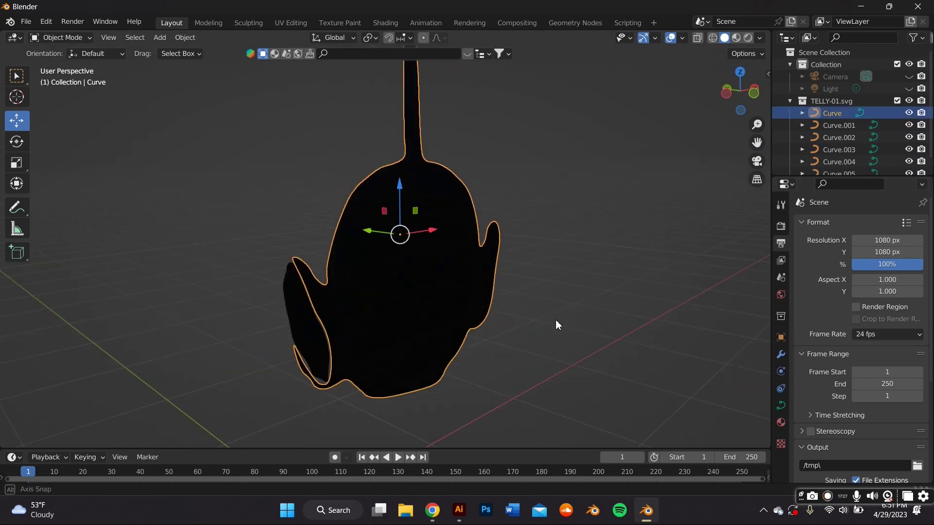
click(780, 405)
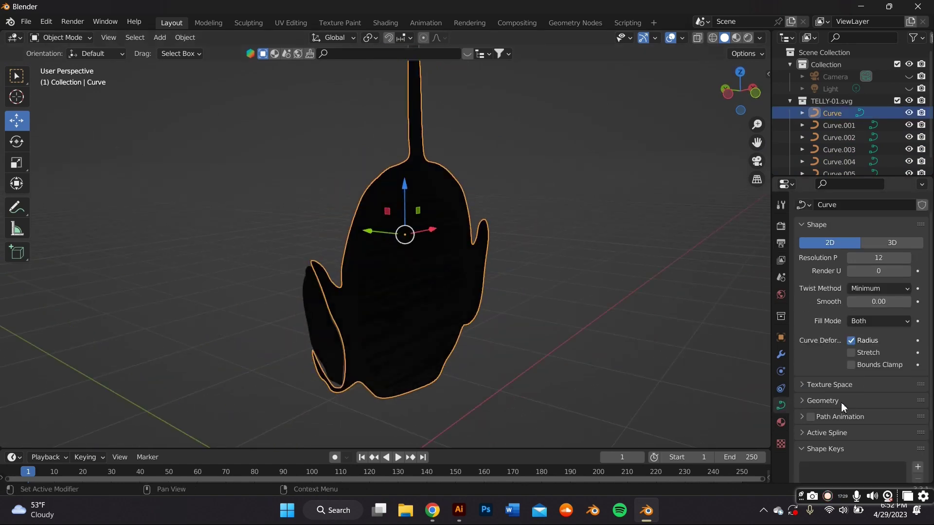
click(841, 401)
middle_drag(420, 280, 348, 229)
click(904, 432)
text(0.01)
key(Return)
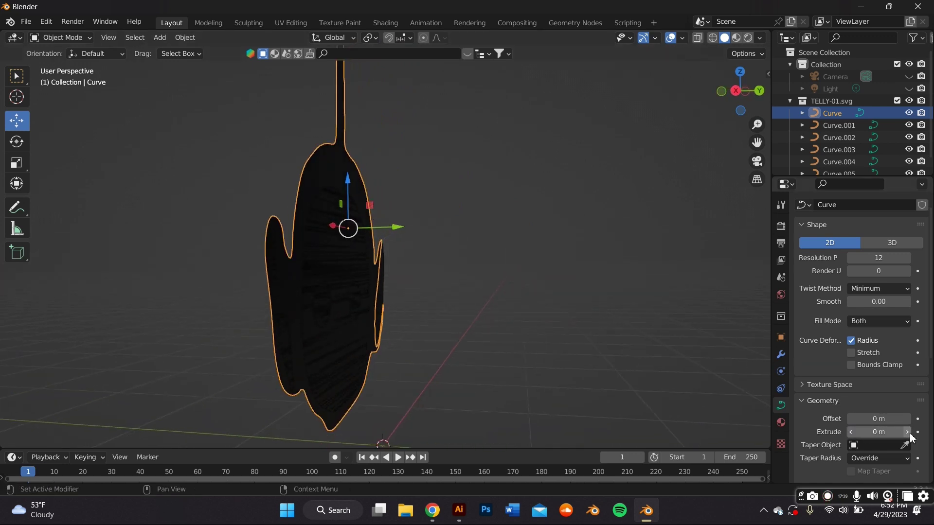
Move the extruded head curve slightly along the Y axis relative to the face, eye and inner ear curves
middle_drag(428, 213, 427, 237)
drag(409, 235, 422, 243)
middle_drag(422, 243, 513, 267)
scroll(375, 250, up, 3)
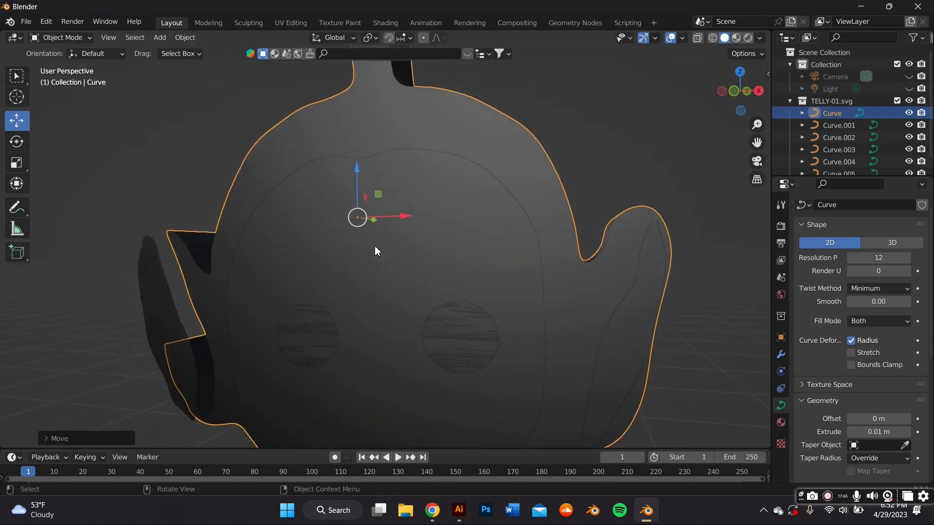
Select the inner ear curve and move it slightly relative to the head outline curve
click(375, 249)
middle_drag(375, 249, 406, 234)
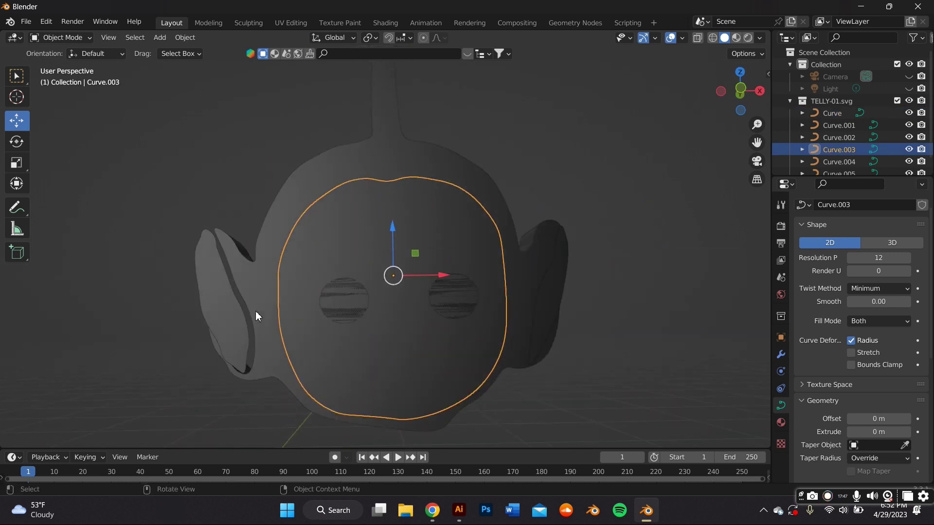
click(245, 326)
drag(266, 310, 269, 310)
middle_drag(269, 310, 264, 289)
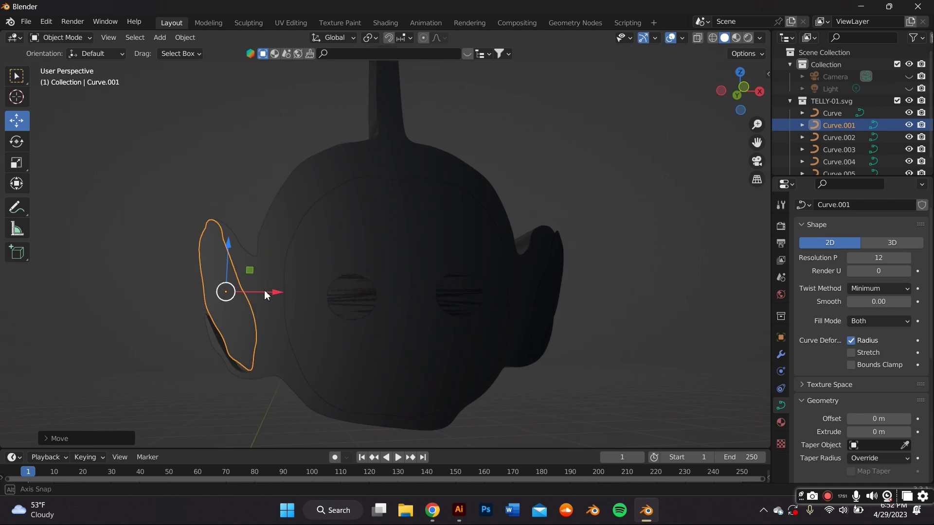
key(ctrl+z)
key(ctrl+shift+z)
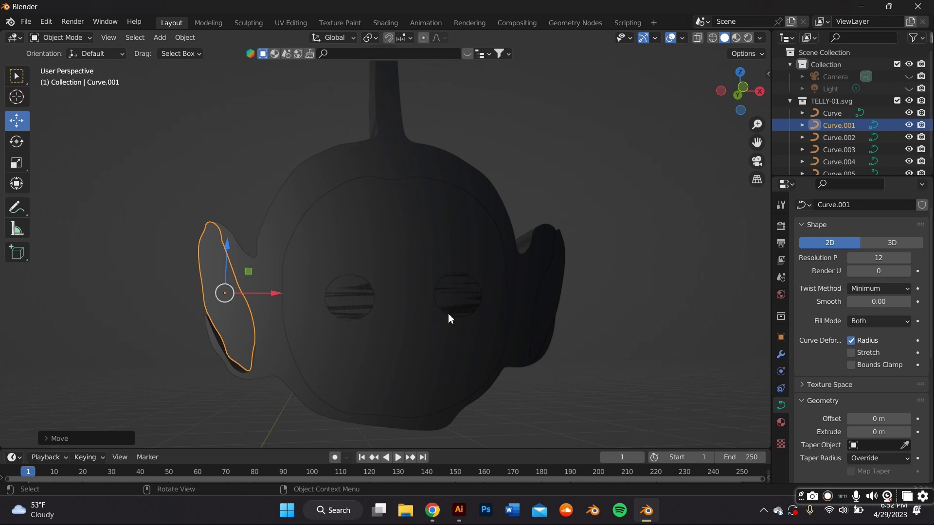
Set the inner ear curve's geometry extrusion to 0.01 m
mouse_move(432, 511)
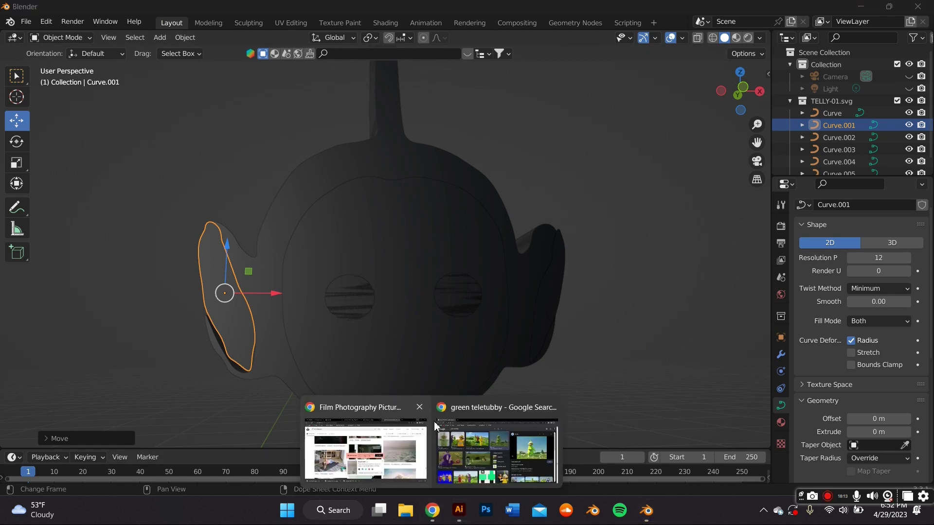
click(269, 182)
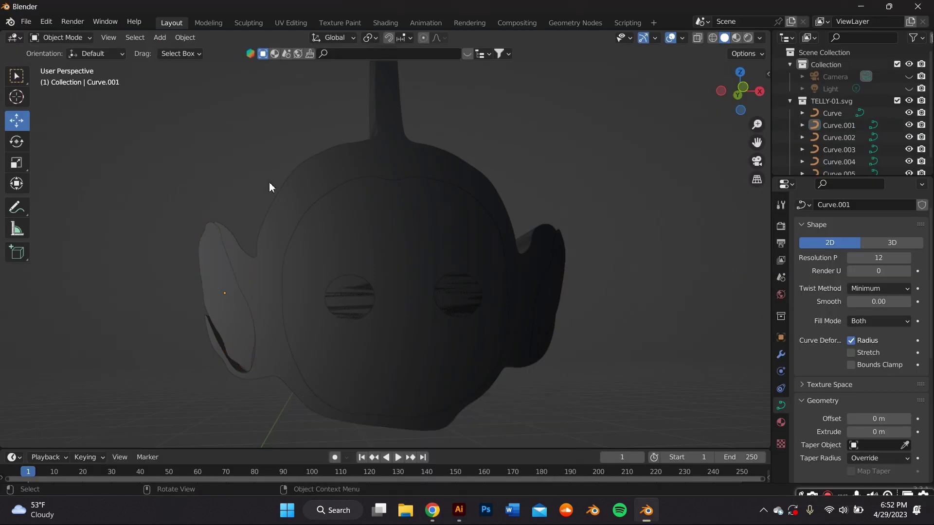
click(234, 298)
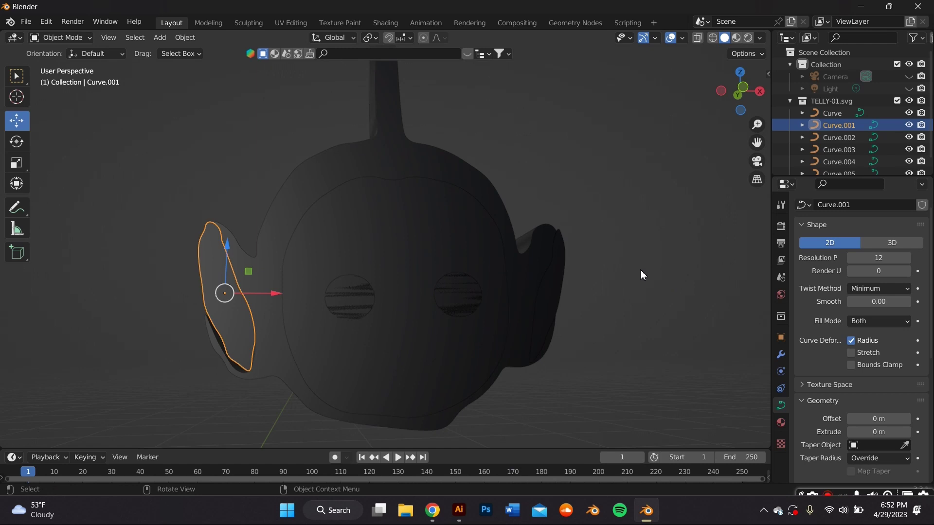
scroll(883, 406, down, 1)
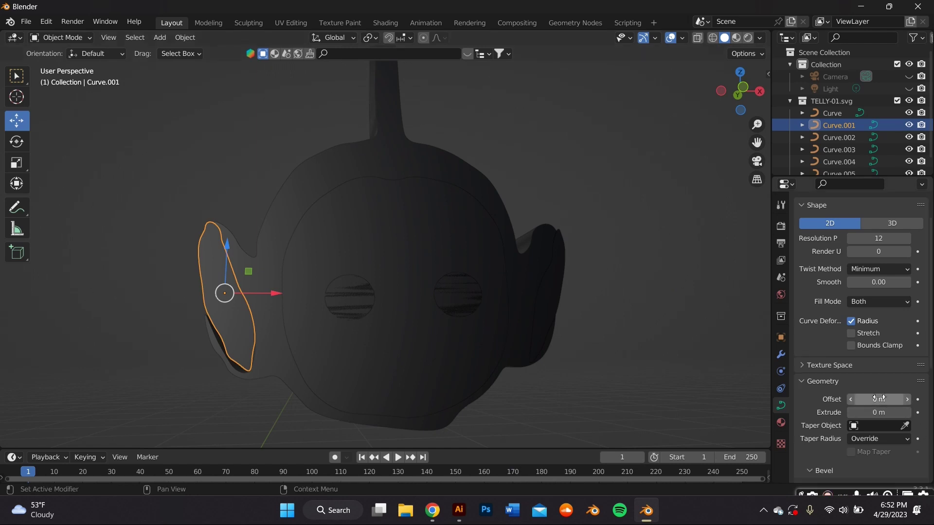
click(907, 412)
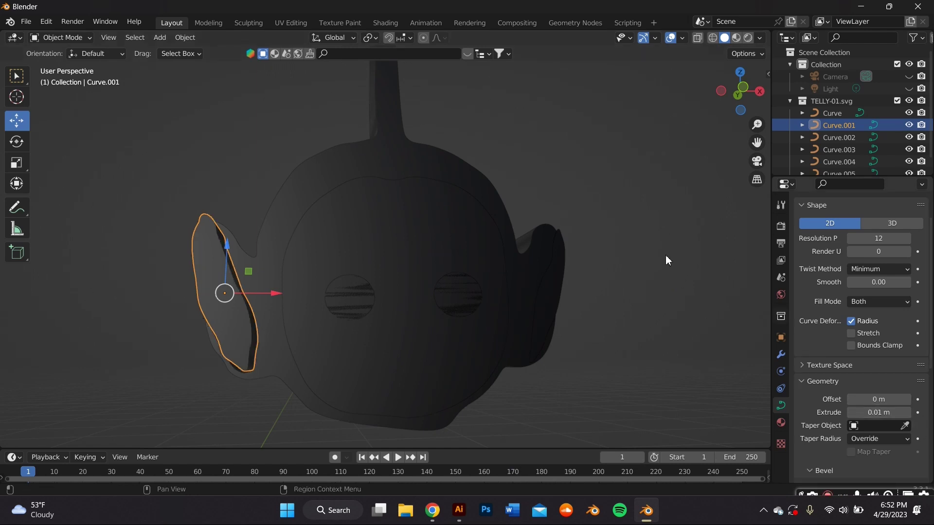
click(557, 299)
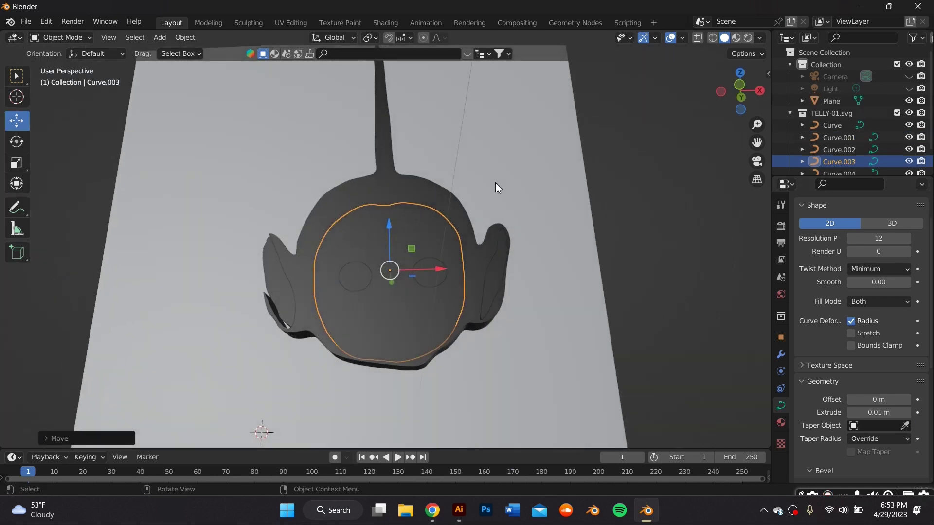
Select the face curve inside the head outline and adjust its scale slightly
click(488, 181)
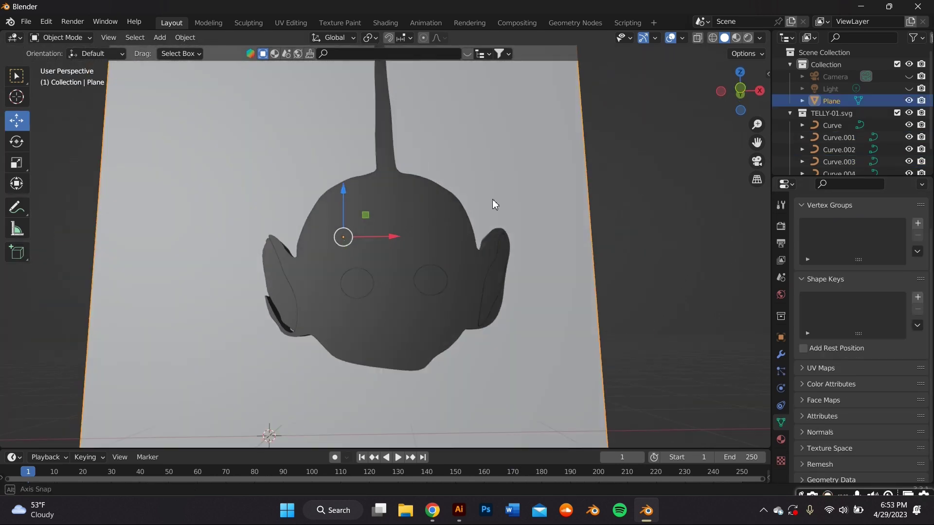
scroll(422, 246, down, 4)
click(405, 255)
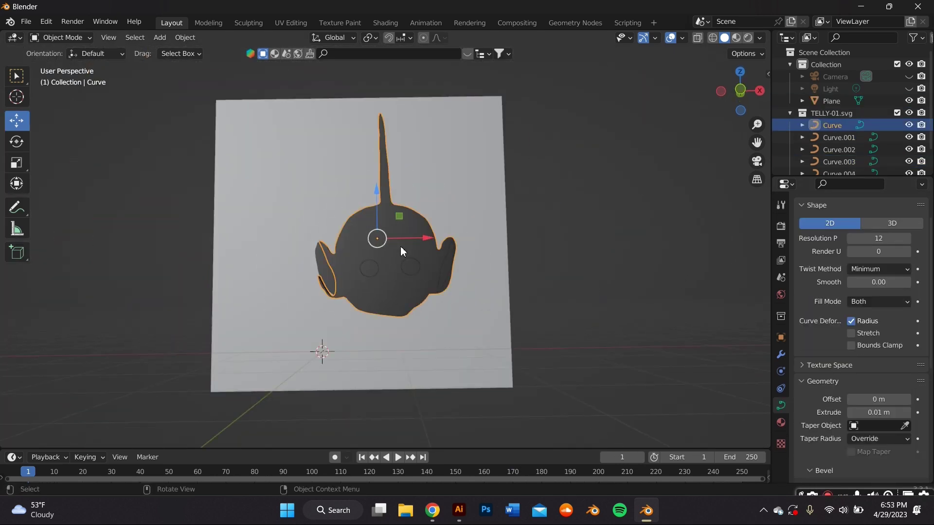
click(400, 251)
middle_drag(395, 250, 399, 259)
key(s)
click(435, 192)
With the plane behind the head selected, split the 3D viewport side by side and turn the new area into a Shader Editor
click(456, 174)
middle_drag(457, 174, 464, 144)
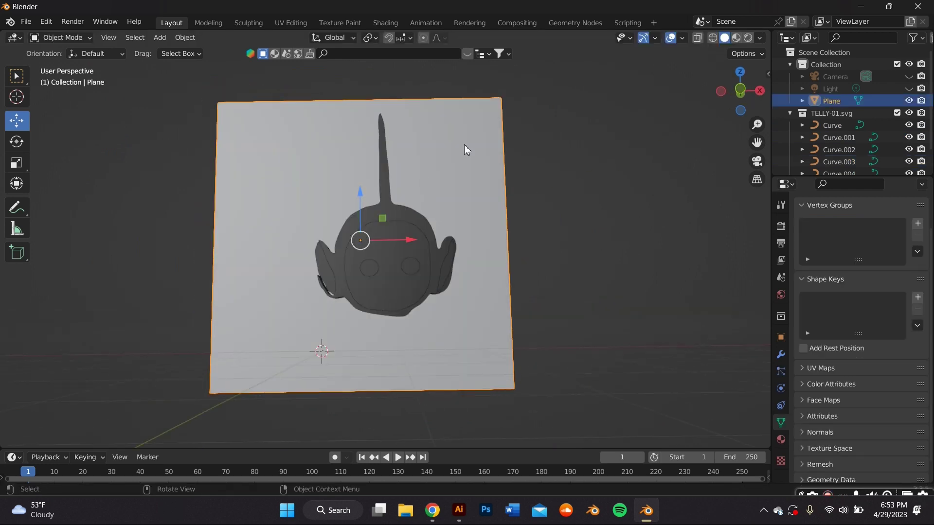
drag(771, 38, 409, 117)
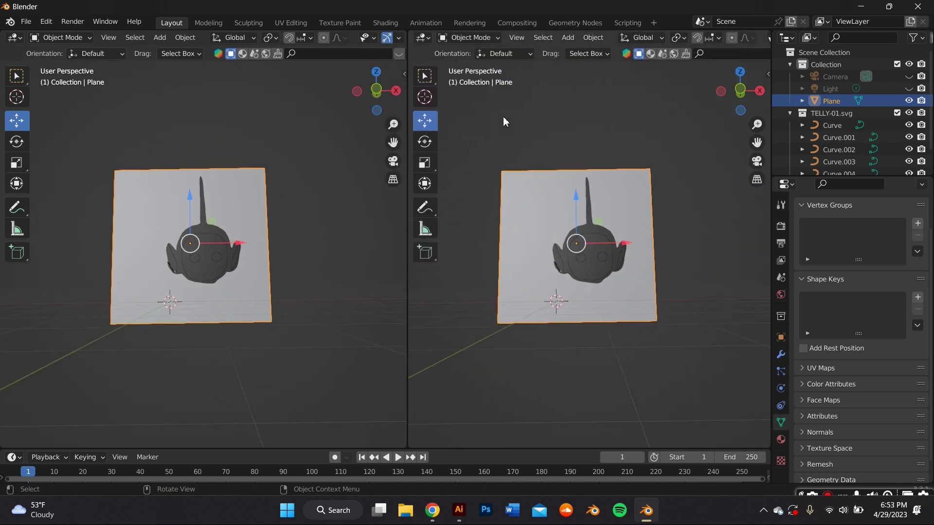
click(423, 38)
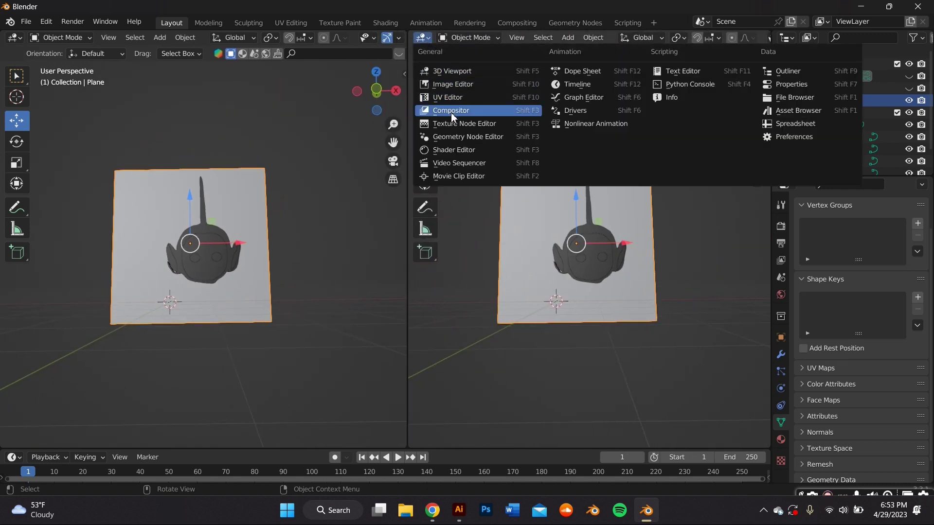
click(460, 150)
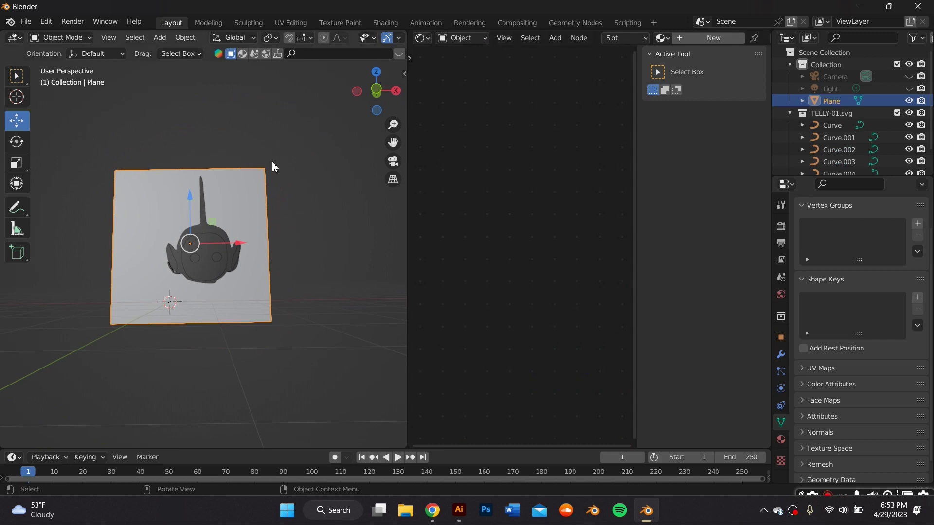
Hide the Shader Editor's sidebar and widen the 3D viewport beside it
key(n)
drag(407, 132, 501, 134)
scroll(360, 204, up, 1)
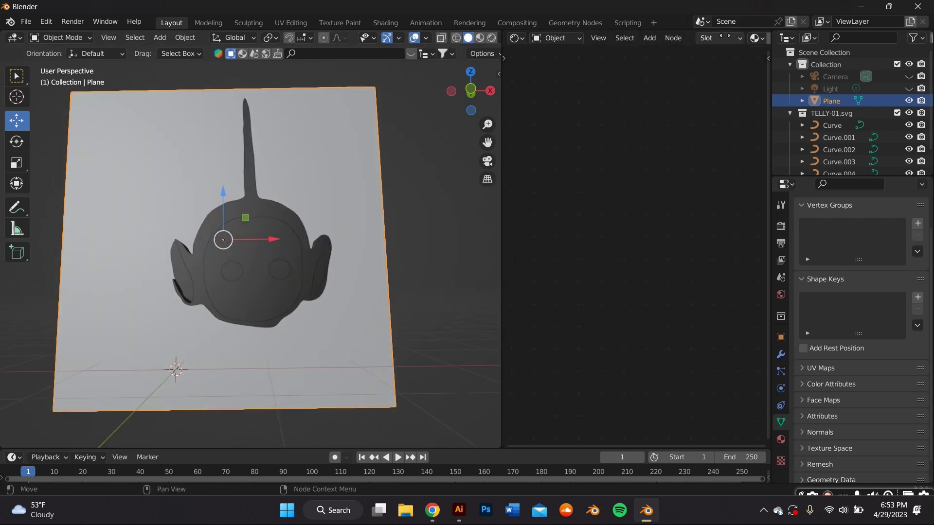
Select the face curve and unlink its SVGMat material
scroll(721, 36, down, 5)
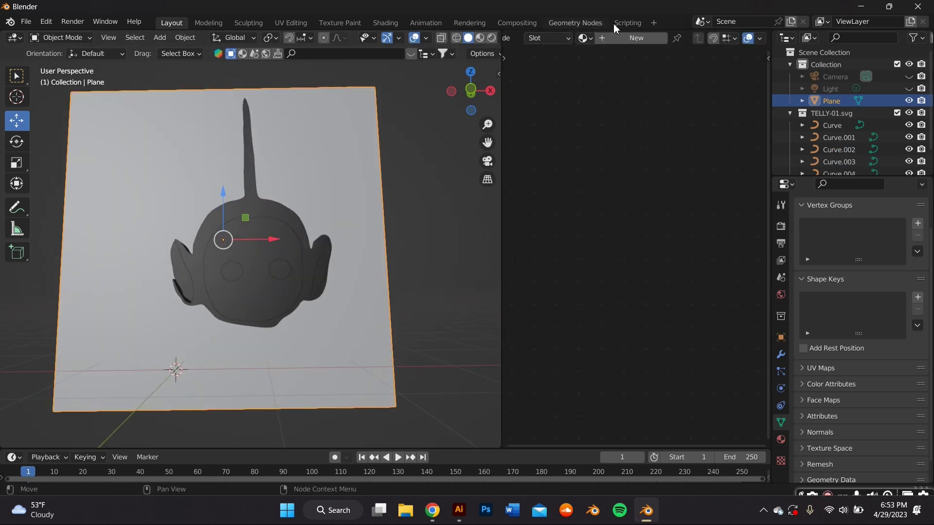
click(267, 265)
scroll(744, 39, up, 1)
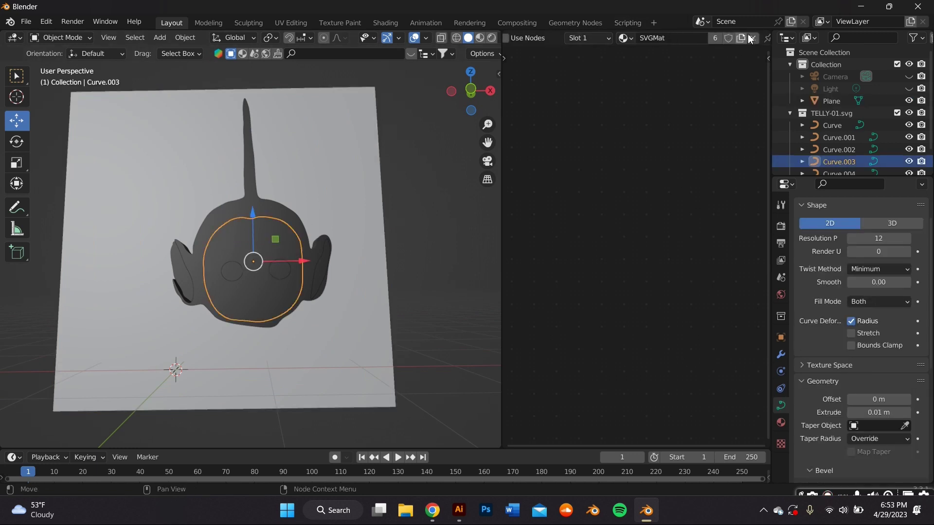
click(753, 38)
click(260, 163)
scroll(261, 170, up, 3)
middle_drag(262, 171, 244, 149)
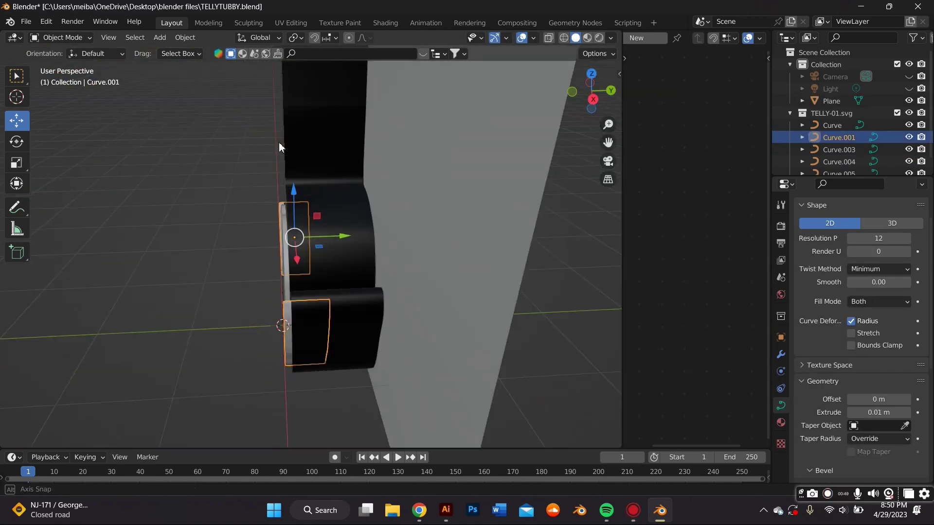
Convert the head outline curve with the antenna and ears to a mesh
middle_drag(279, 142, 366, 101)
scroll(369, 131, up, 2)
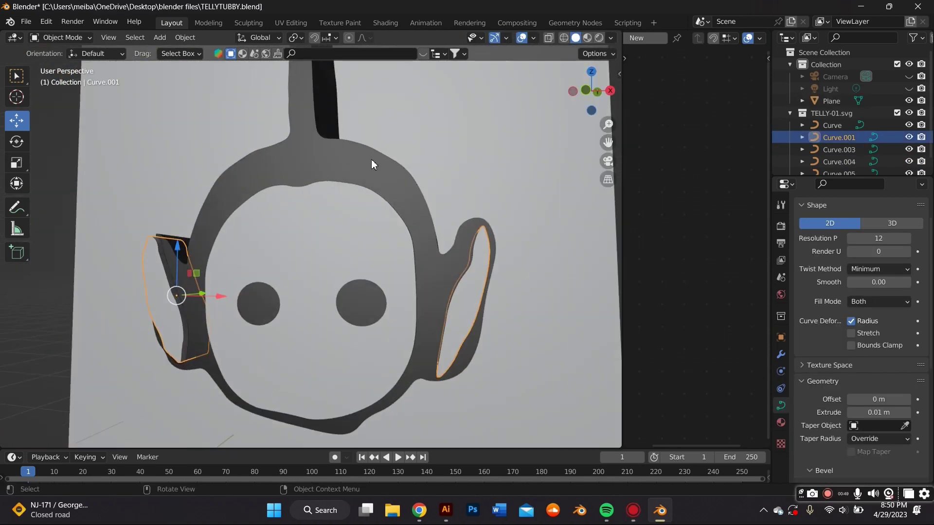
click(370, 156)
scroll(375, 157, down, 2)
middle_drag(381, 157, 346, 179)
scroll(345, 175, down, 2)
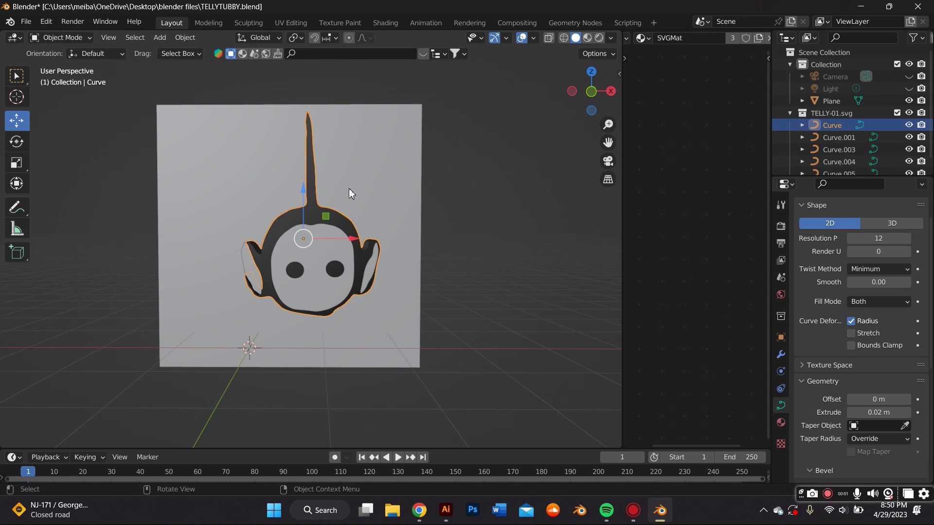
scroll(350, 185, up, 2)
right_click(341, 185)
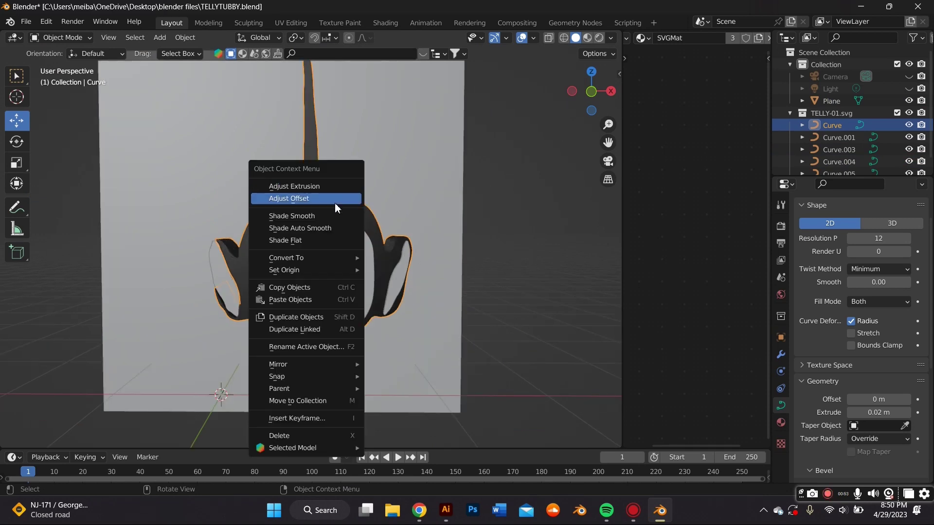
mouse_move(344, 259)
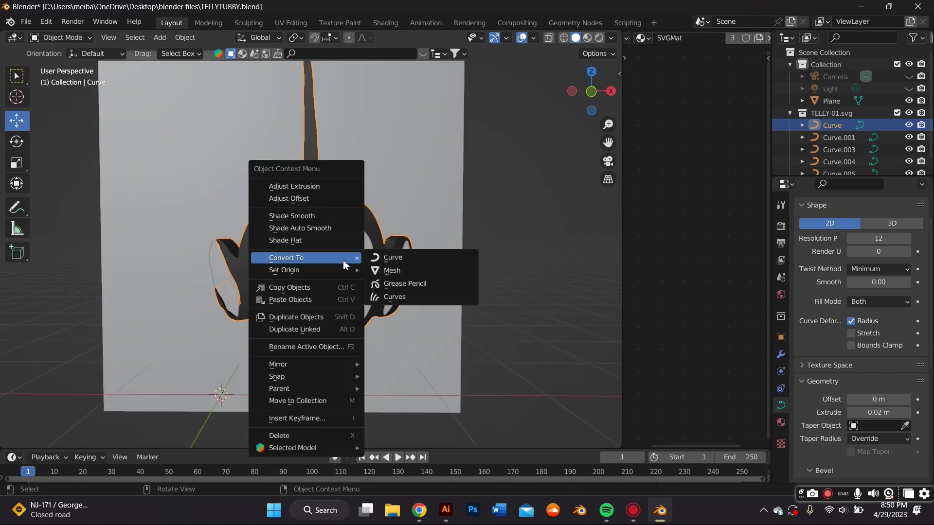
click(376, 272)
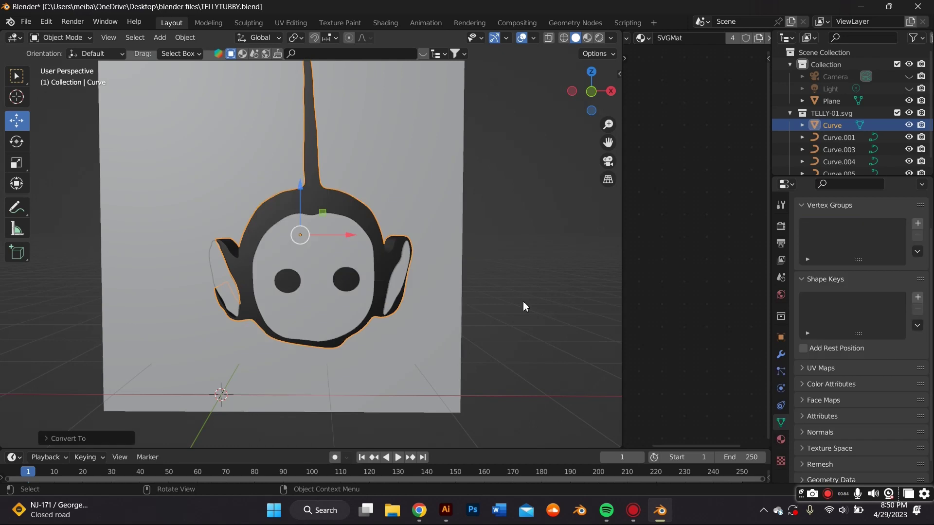
Add a Remesh modifier to the head mesh and set its voxel size to 0.001 m
click(779, 356)
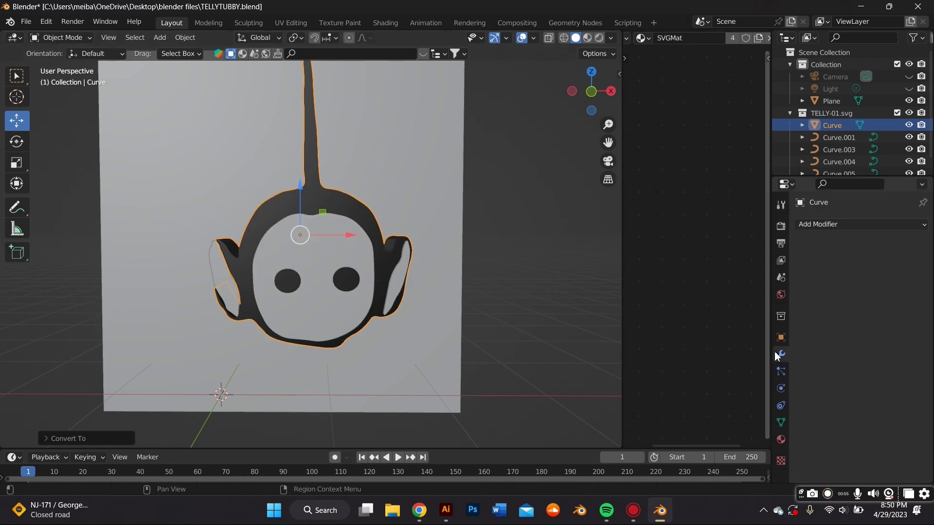
click(812, 225)
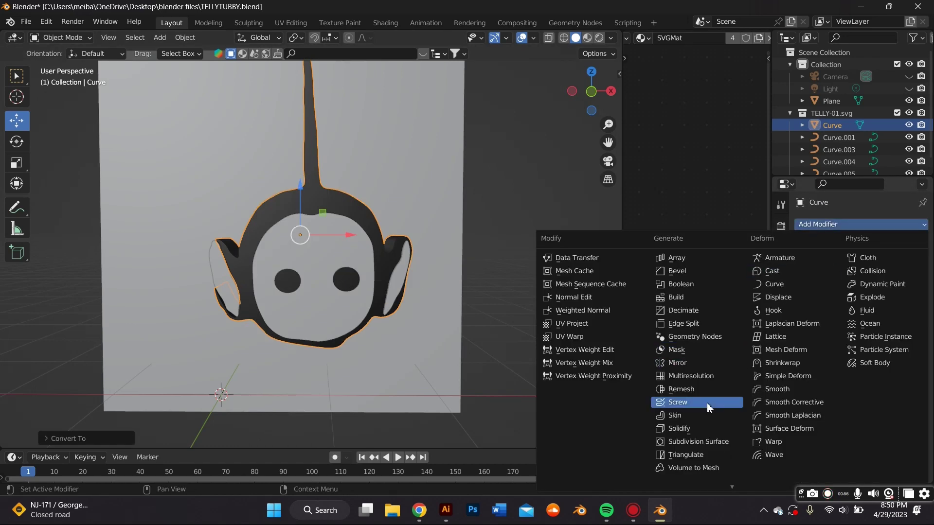
click(701, 390)
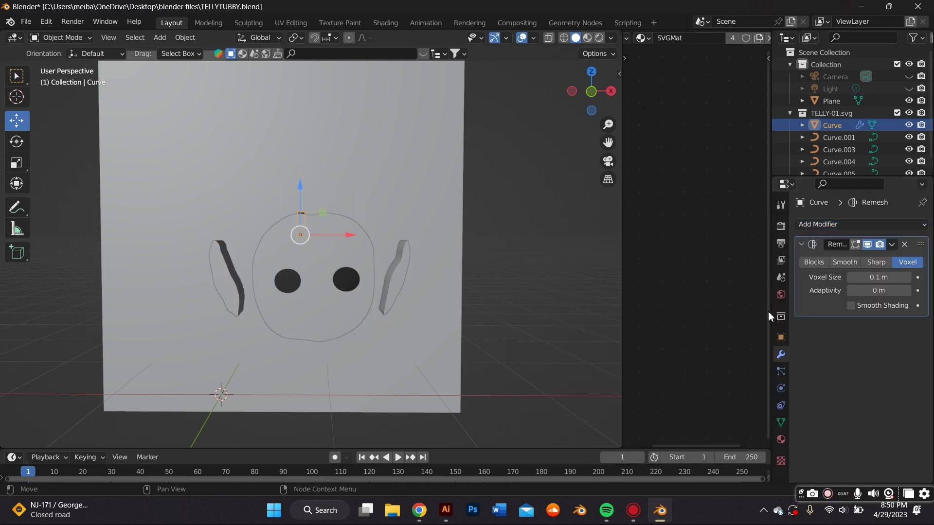
click(874, 277)
key(BackSpace)
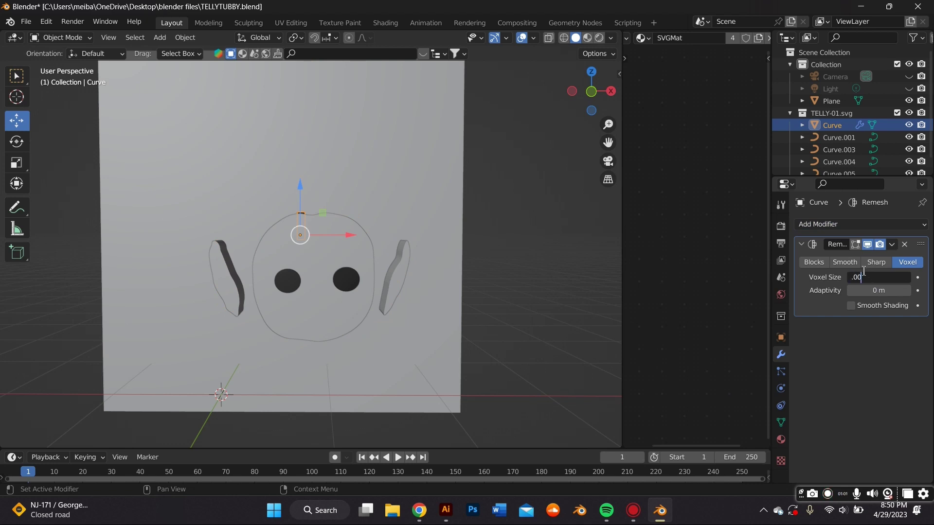
text(.001)
key(Return)
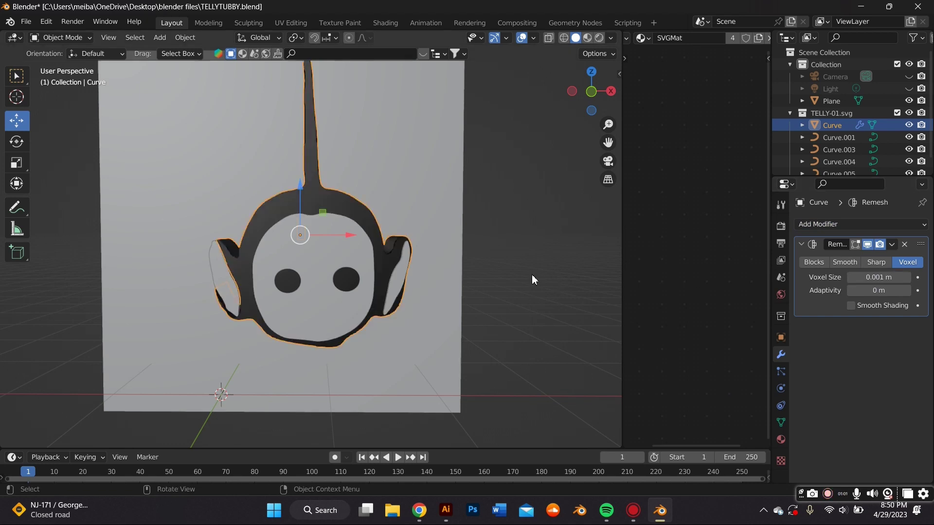
Refine the head's Remesh modifier by setting the voxel size to 0.0005 m
middle_drag(394, 216, 308, 188)
scroll(377, 201, up, 5)
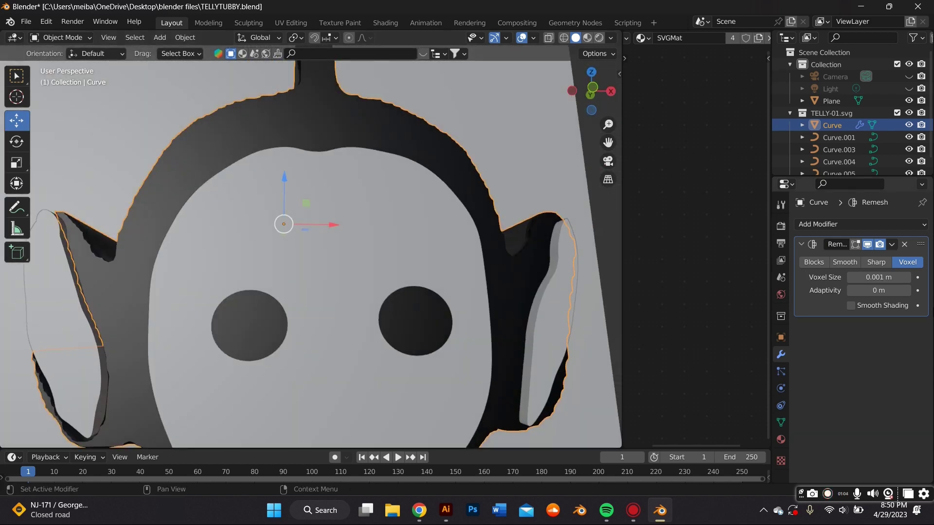
click(875, 277)
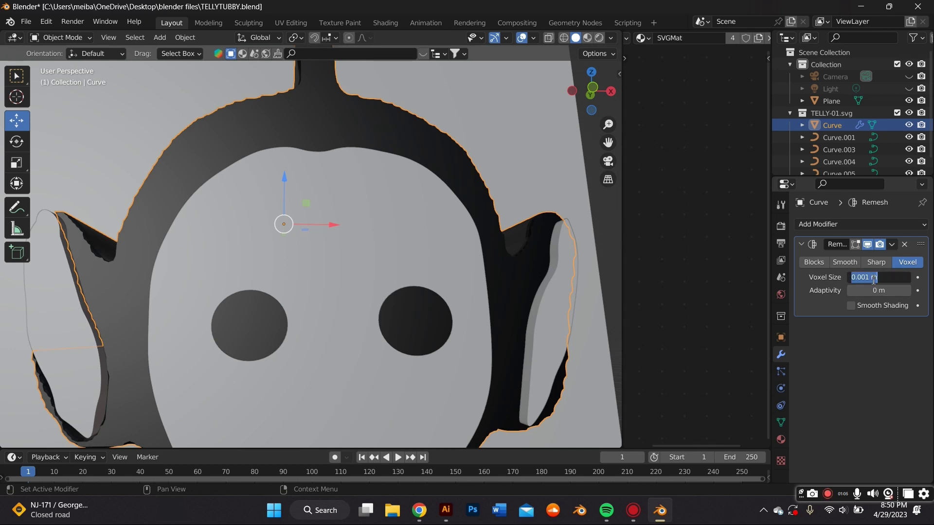
click(868, 277)
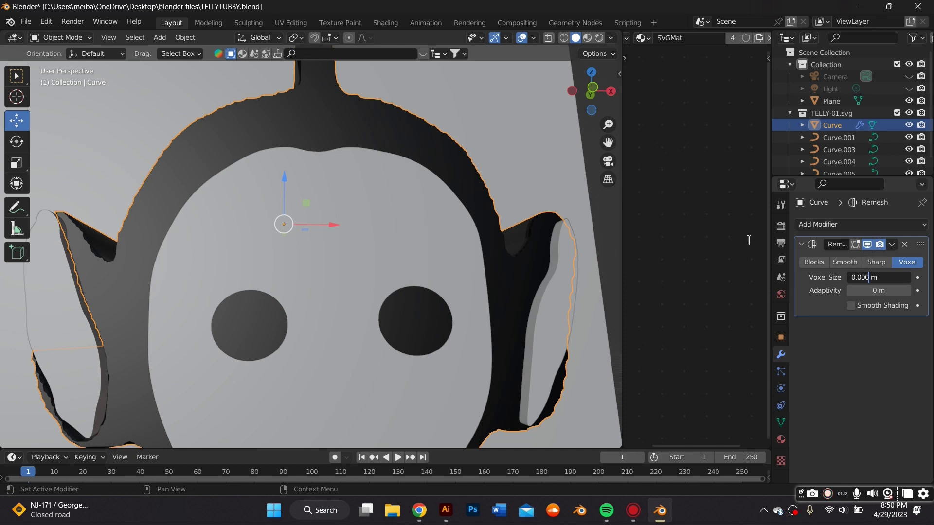
key(Return)
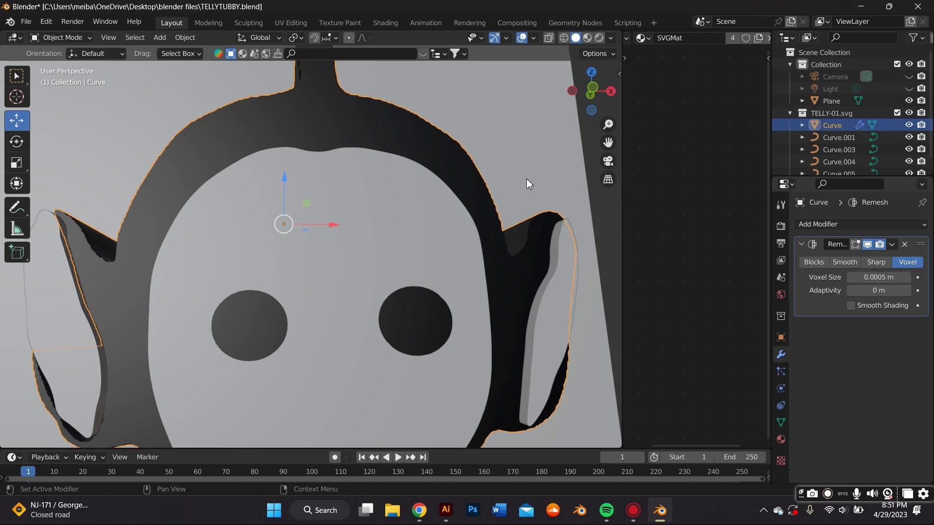
Check the remeshed edges of the head and remove the Remesh modifier
scroll(526, 179, down, 3)
middle_drag(526, 179, 428, 167)
scroll(428, 167, up, 3)
scroll(408, 193, down, 3)
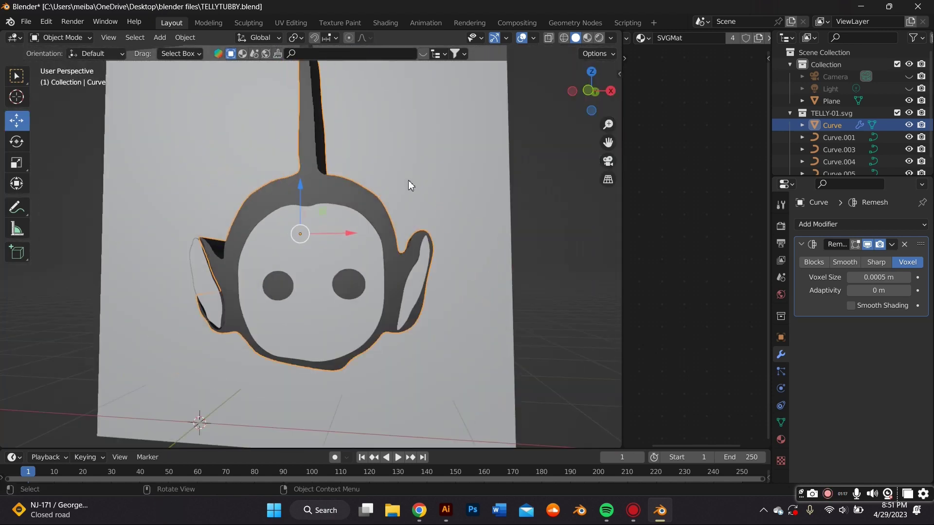
click(904, 245)
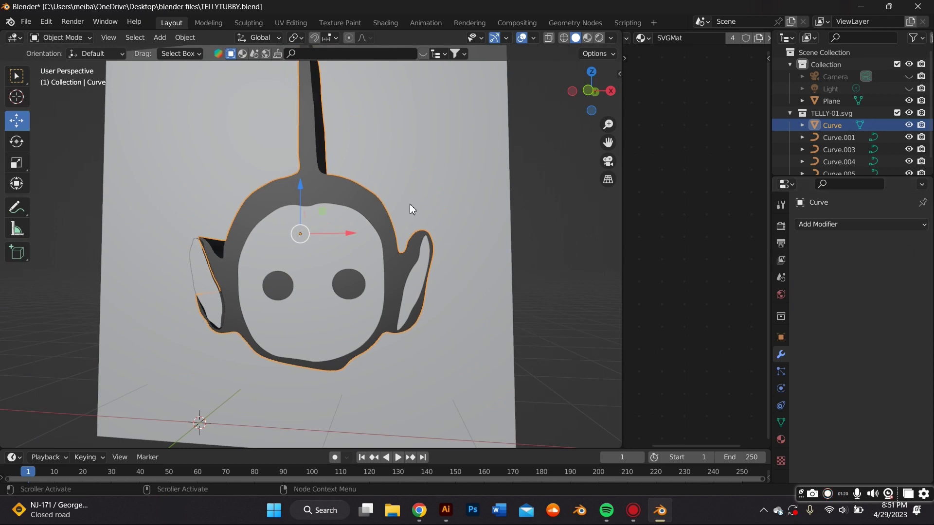
Inflate the head mesh around its rim and ears in Sculpt Mode with the Inflate brush at 50 px radius
click(60, 37)
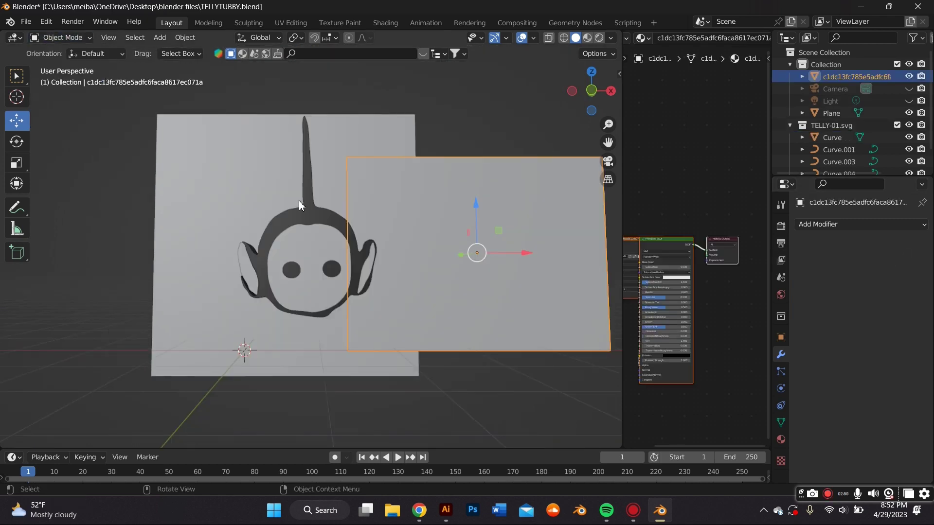
click(299, 200)
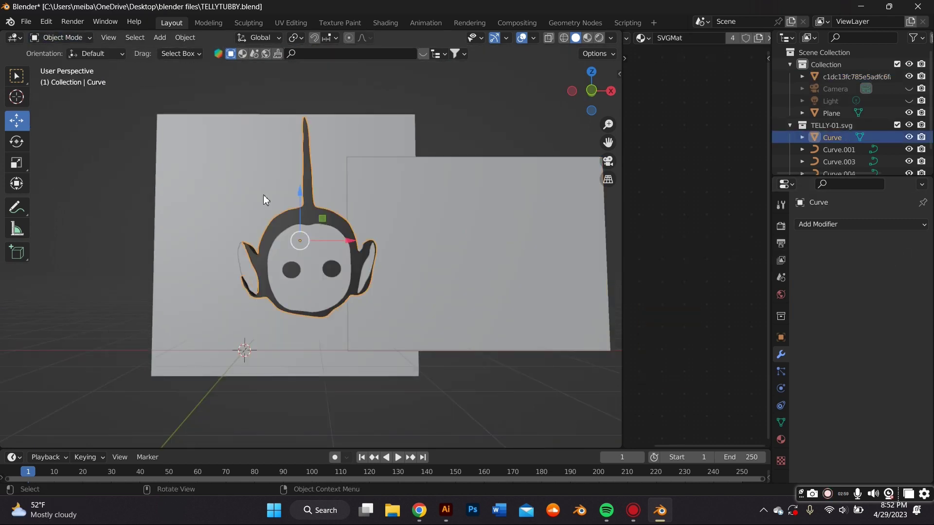
click(42, 37)
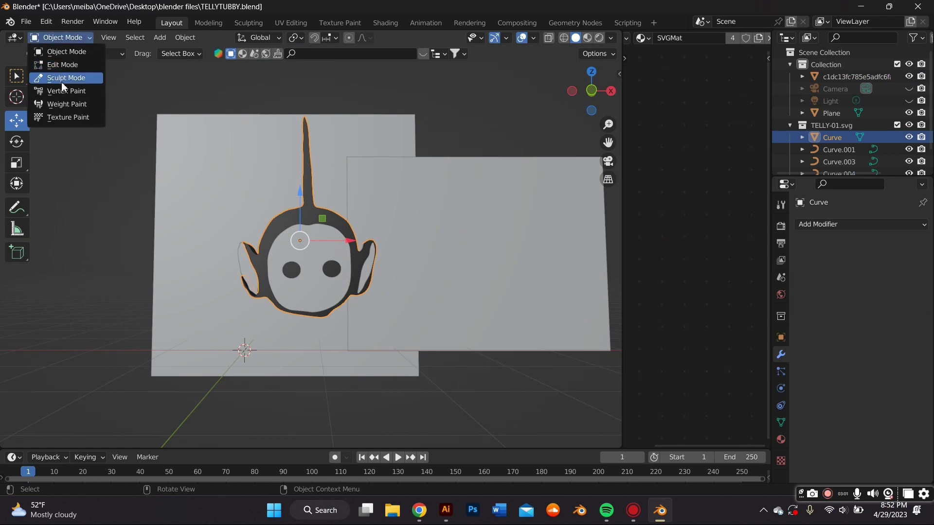
click(66, 78)
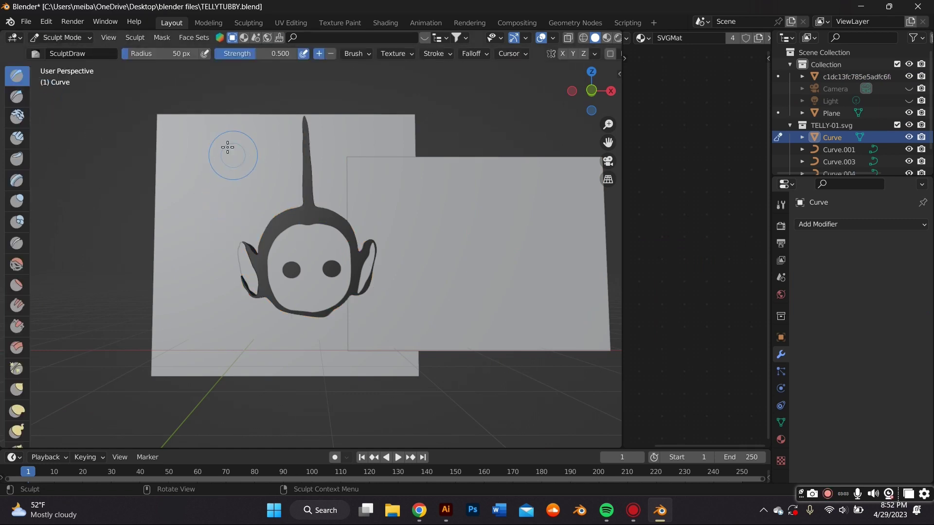
click(16, 200)
scroll(302, 256, up, 2)
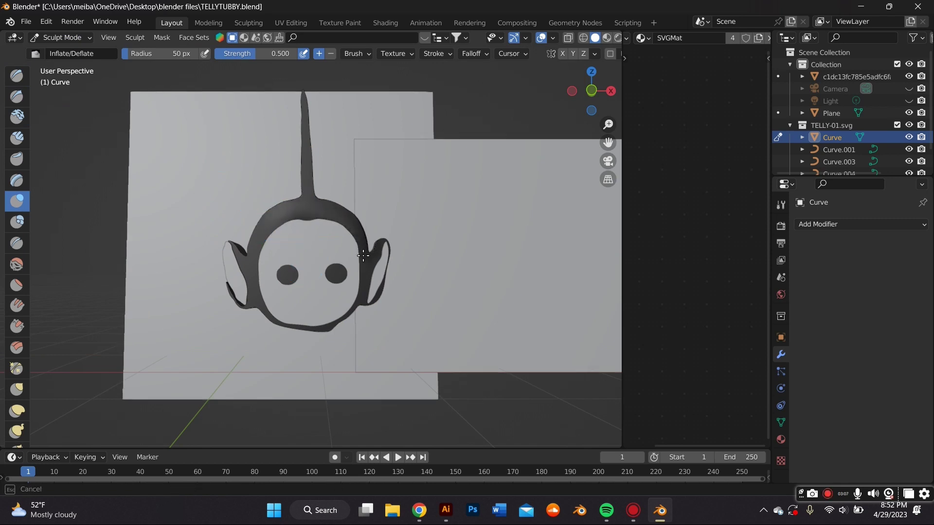
mouse_move(381, 280)
mouse_down()
mouse_move(364, 332)
mouse_move(350, 313)
mouse_move(327, 327)
mouse_up()
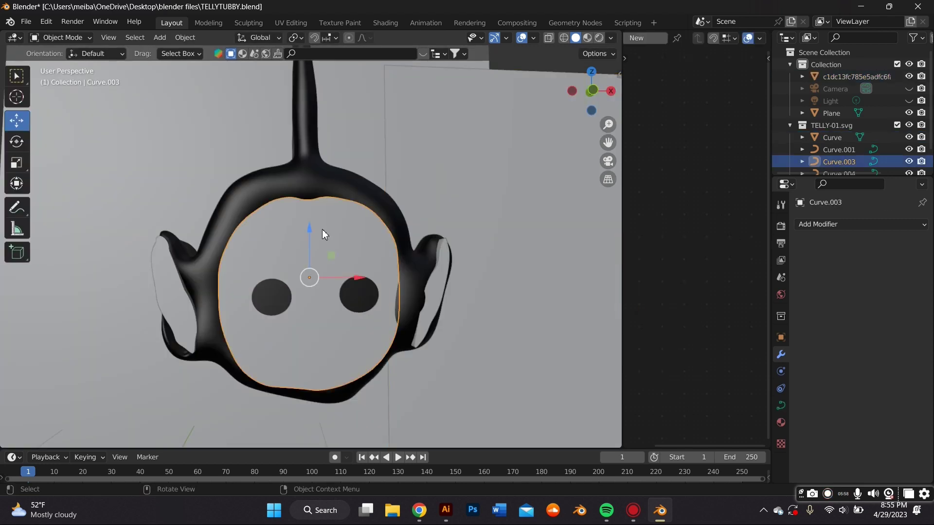
Convert the face curve inside the head outline to a mesh and add a Remesh modifier to it
mouse_move(322, 229)
middle_down()
mouse_move(313, 198)
mouse_move(321, 217)
middle_up()
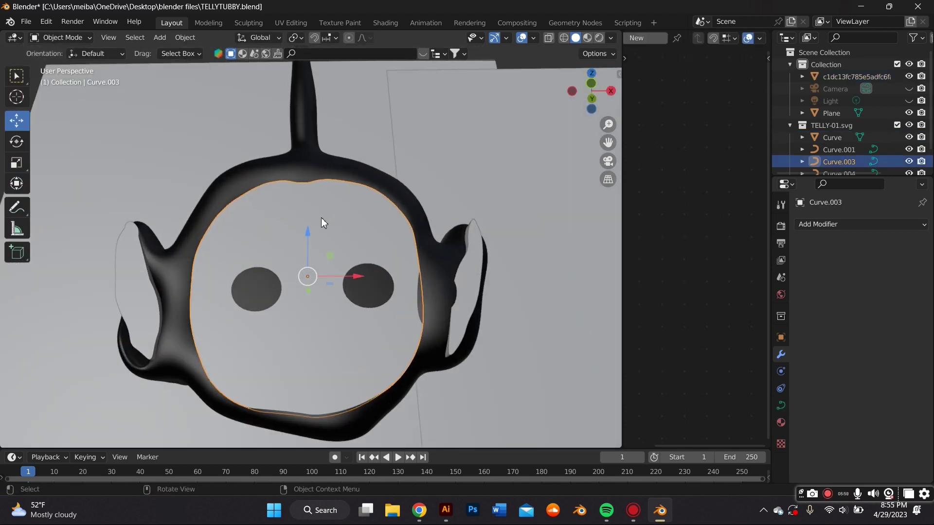
right_click(321, 217)
mouse_move(279, 218)
click(398, 232)
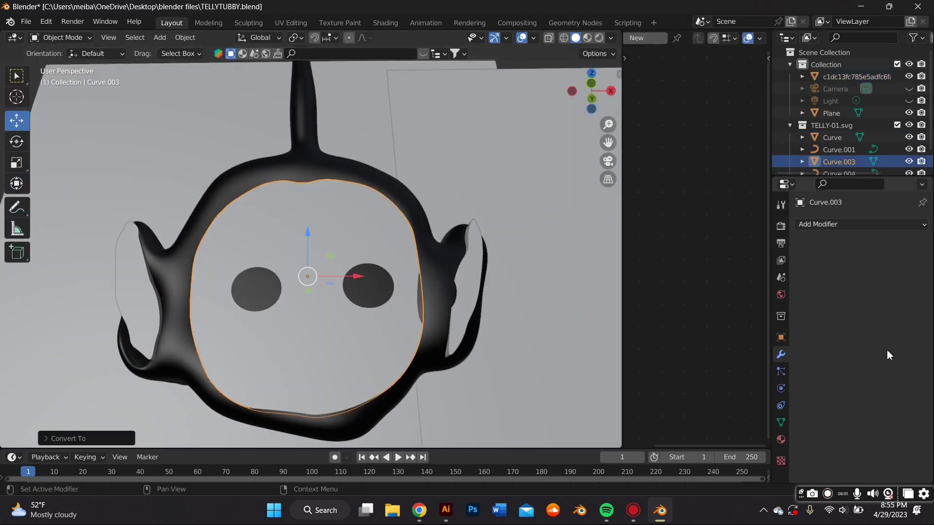
click(856, 224)
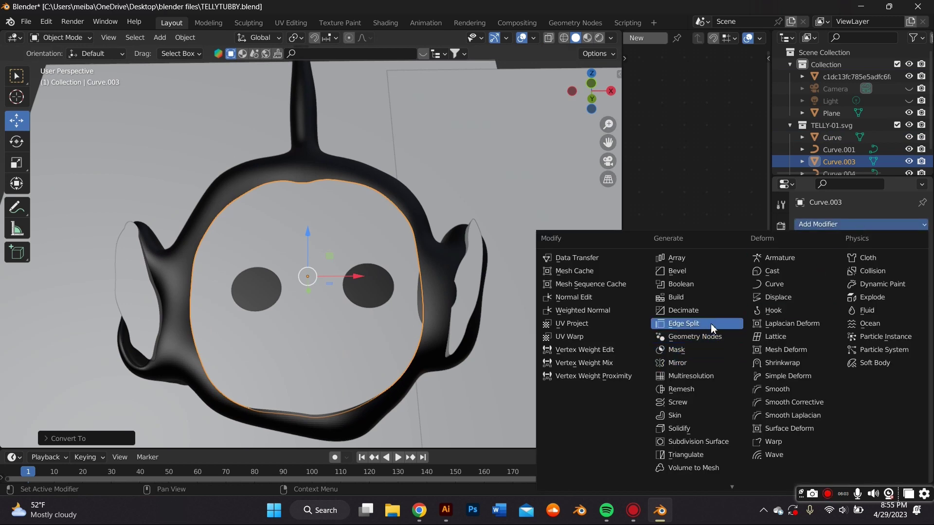
click(713, 387)
Try the face's Remesh modifier in Smooth mode with octree depth 9 and Remove Disconnected turned off
click(844, 263)
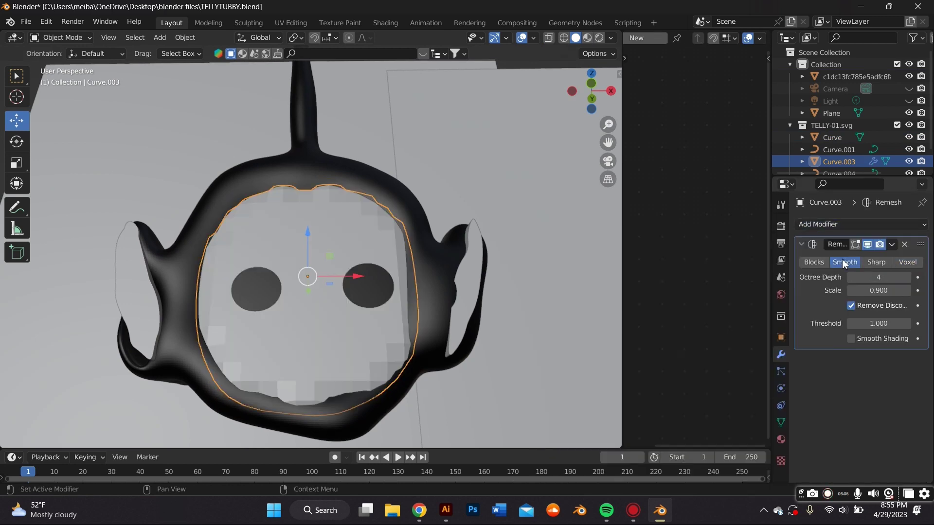
click(852, 306)
click(878, 277)
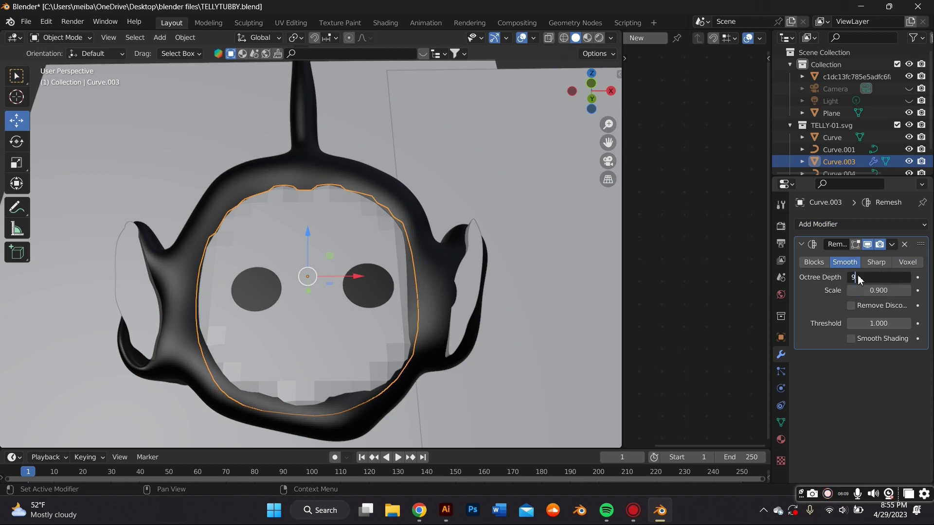
text(9)
key(Return)
Switch the face's Remesh modifier to Voxel mode and set the voxel size to 0.001 m
click(905, 263)
click(861, 278)
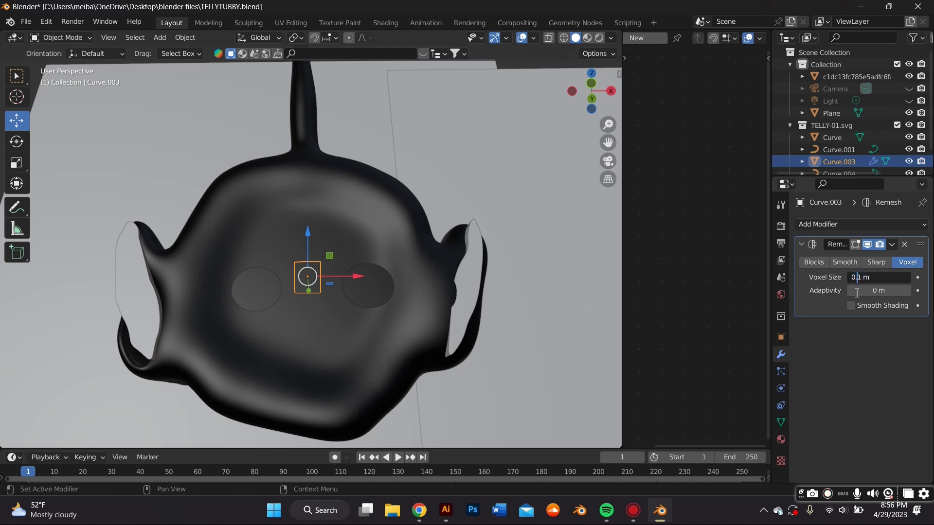
text(0)
key(Return)
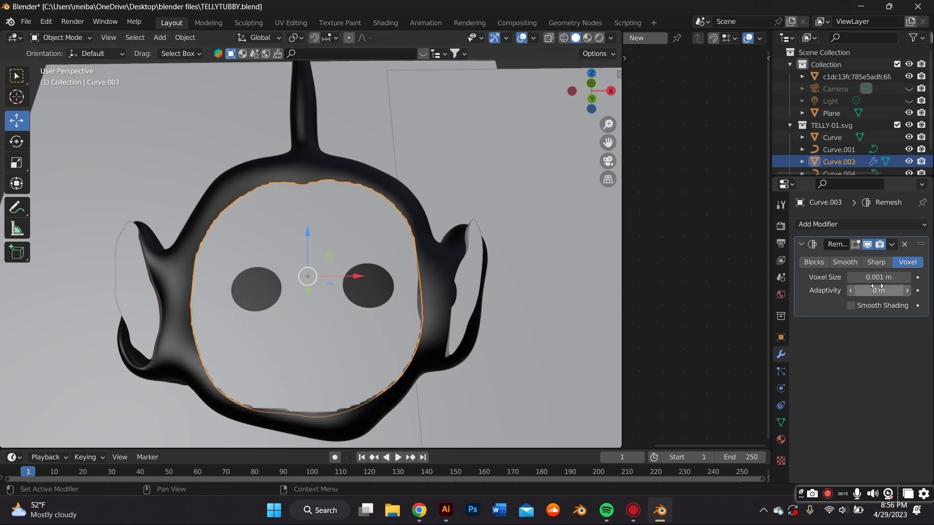
Refine the face's Remesh voxel size to 0.00054 m, check the mesh edges and apply the modifier
click(863, 282)
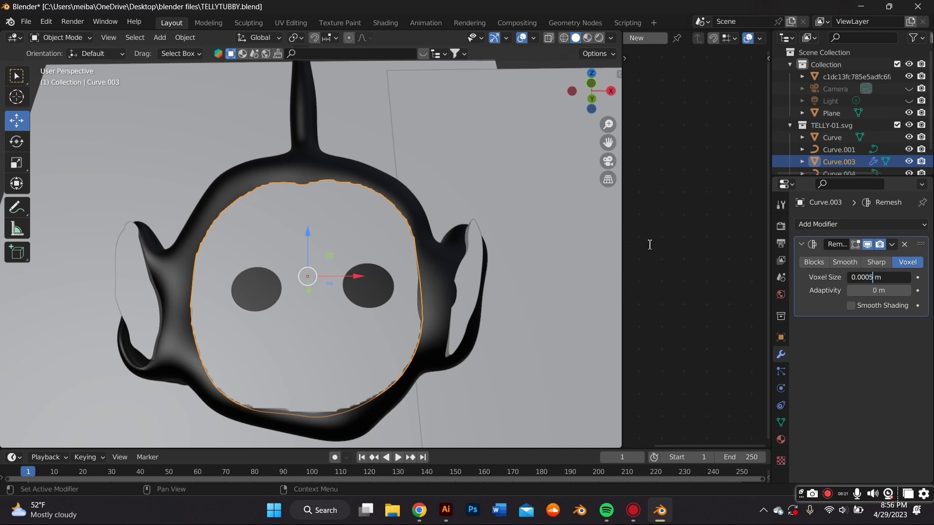
key(Return)
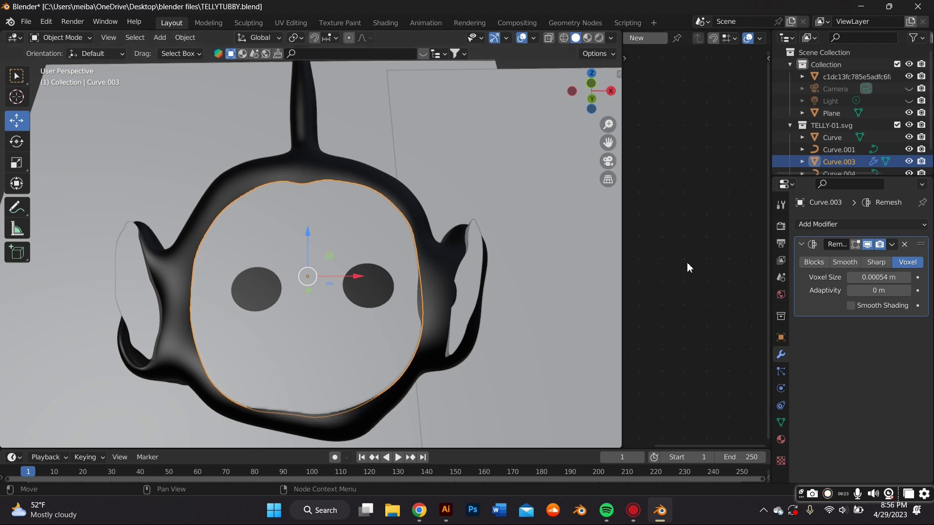
middle_drag(308, 163, 369, 223)
scroll(368, 224, up, 4)
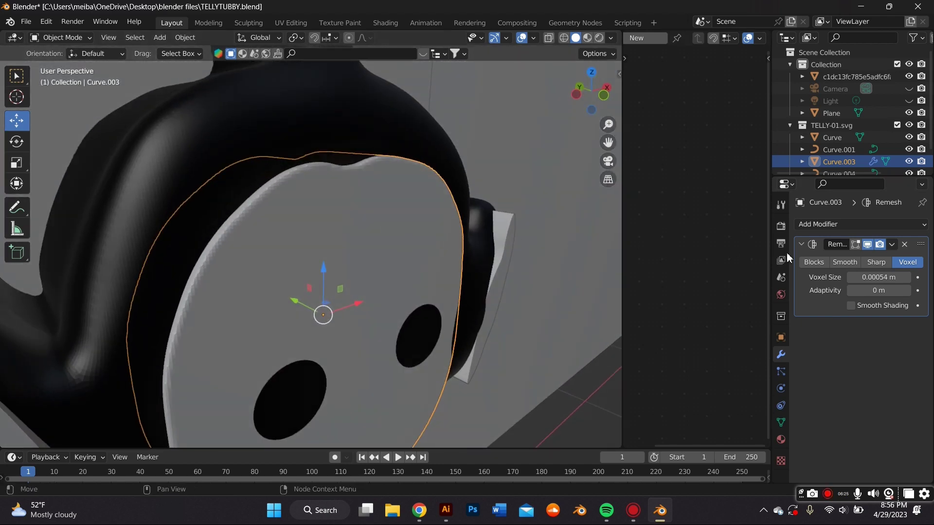
click(892, 245)
click(833, 259)
scroll(397, 220, down, 3)
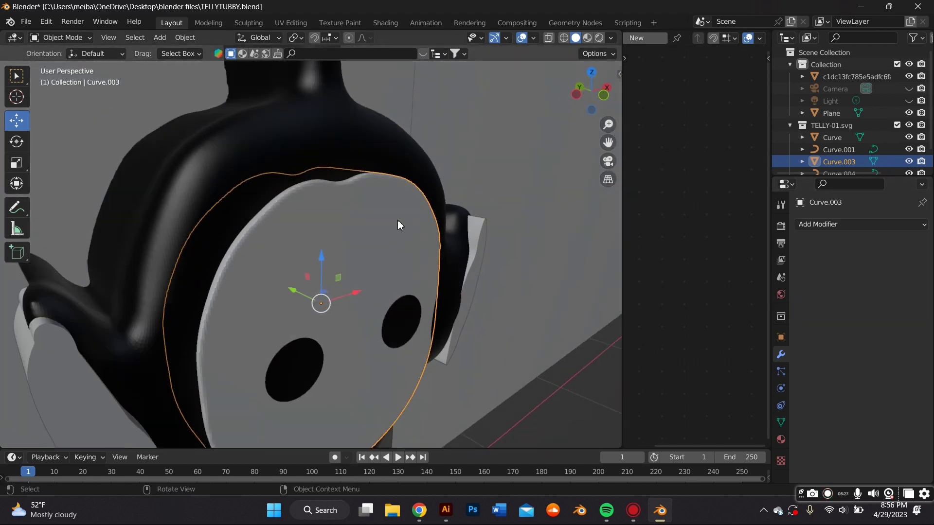
Show the scene in Material Preview and inflate the whole face mesh using the Inflate brush at 147 px radius
key(KP_1)
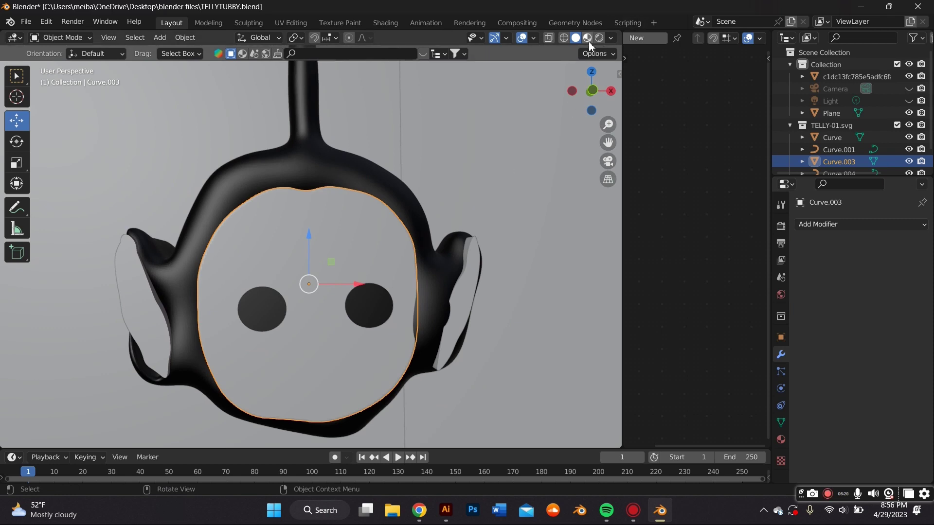
click(587, 39)
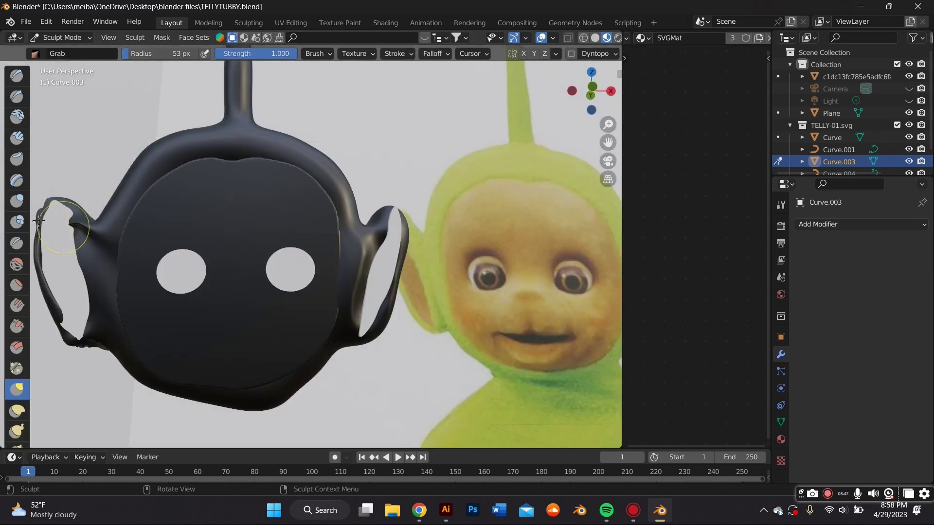
scroll(36, 219, down, 2)
click(17, 201)
scroll(278, 228, down, 3)
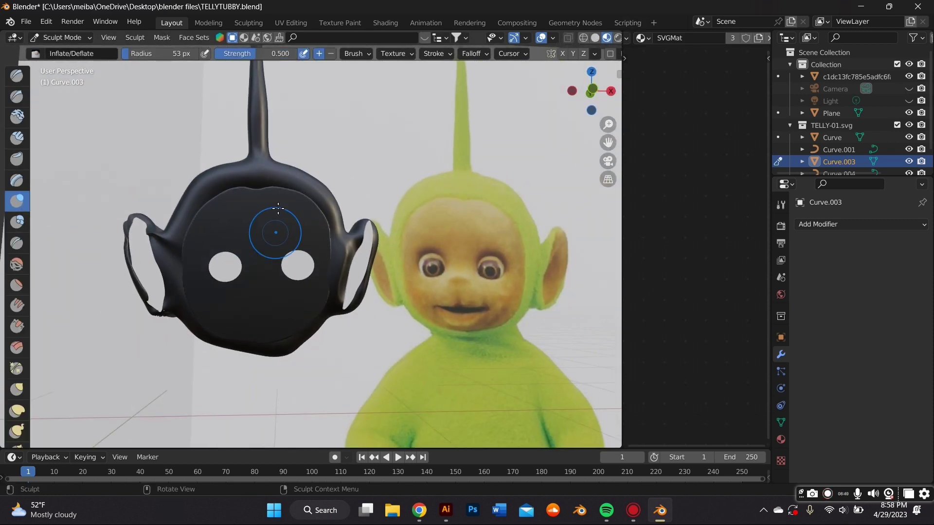
drag(146, 54, 192, 54)
mouse_move(254, 271)
mouse_down()
mouse_move(239, 302)
mouse_move(221, 279)
mouse_move(222, 243)
mouse_move(281, 217)
mouse_move(304, 240)
mouse_move(287, 303)
mouse_up()
mouse_move(232, 285)
mouse_down()
mouse_move(223, 251)
mouse_move(269, 216)
mouse_move(299, 241)
mouse_move(290, 305)
mouse_move(254, 303)
mouse_move(232, 260)
mouse_move(265, 242)
mouse_move(299, 242)
mouse_move(265, 215)
mouse_move(196, 267)
mouse_up()
mouse_move(233, 317)
mouse_down()
mouse_move(321, 248)
mouse_move(253, 204)
mouse_move(265, 205)
mouse_up()
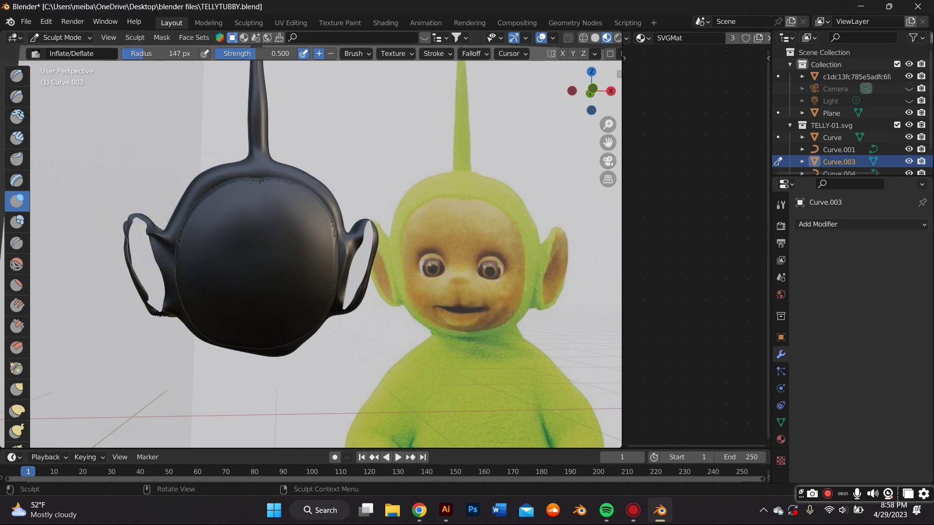
Smooth the inflated face surface and its edges with the Smooth brush at 0.700 strength and return to Object Mode
click(17, 264)
scroll(161, 261, down, 3)
drag(160, 260, 267, 221)
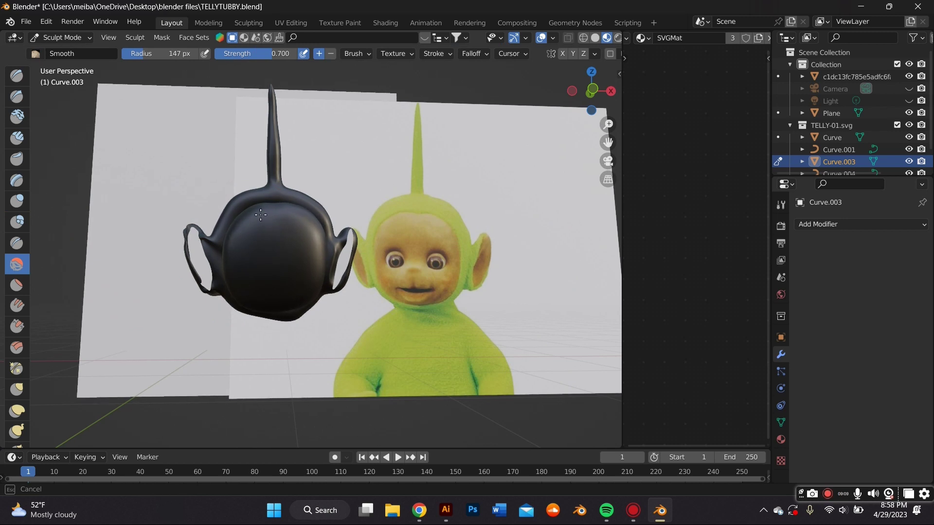
drag(295, 271, 292, 229)
mouse_move(292, 229)
middle_down()
mouse_move(398, 225)
mouse_move(306, 188)
mouse_move(334, 197)
middle_up()
scroll(271, 139, up, 2)
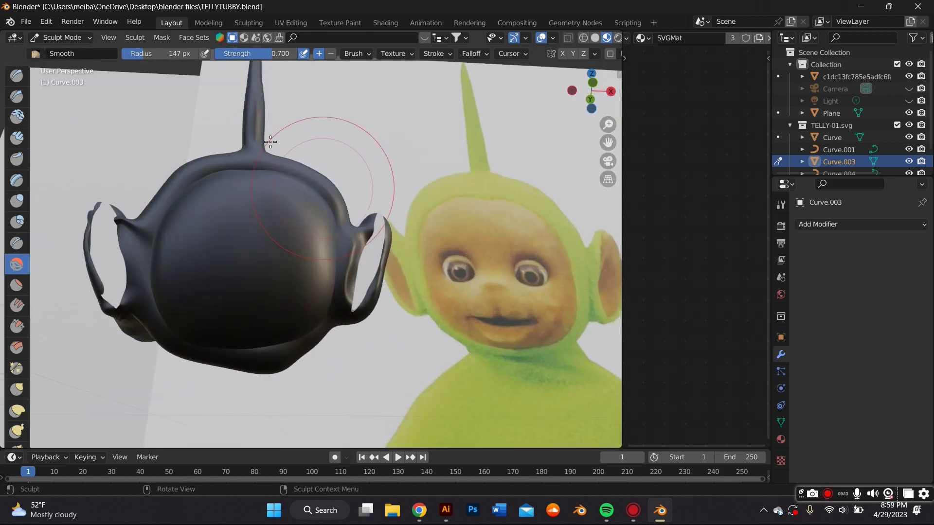
click(53, 38)
click(51, 46)
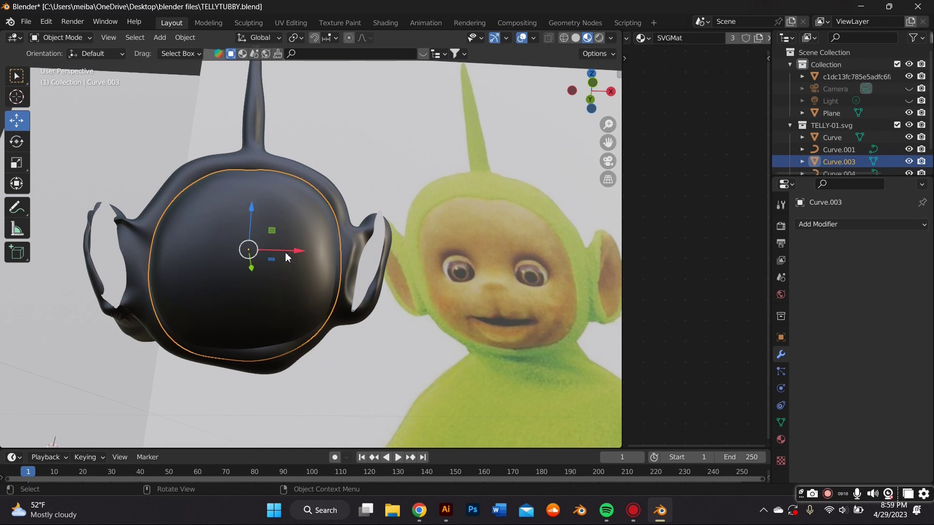
Try hiding the face mesh to reach the eye curve's conversion options, and show the face again
shift+drag(191, 220, 208, 232)
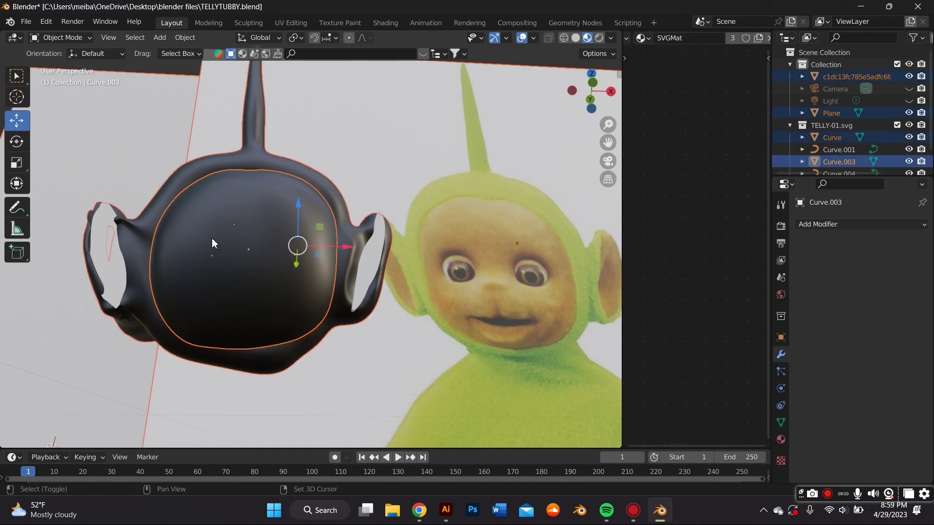
click(213, 242)
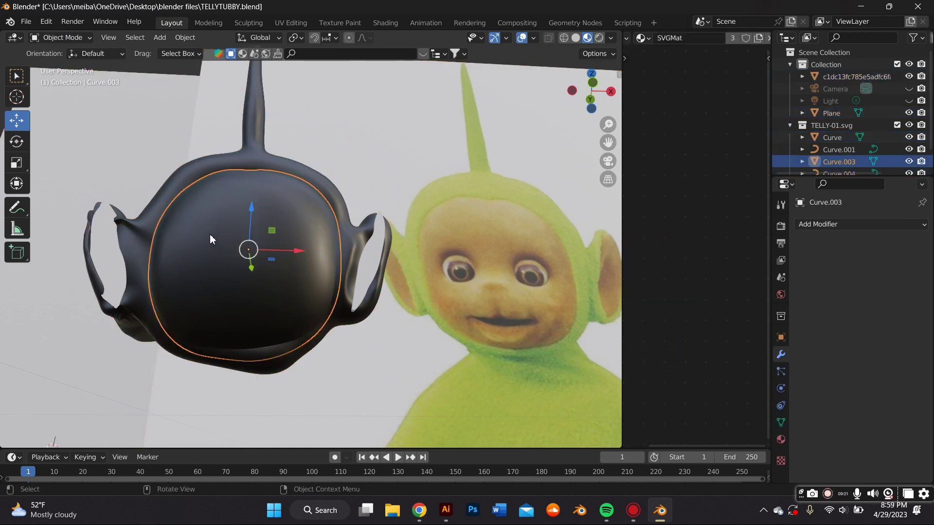
click(909, 161)
click(296, 263)
middle_drag(194, 255, 236, 287)
click(235, 287)
right_click(234, 287)
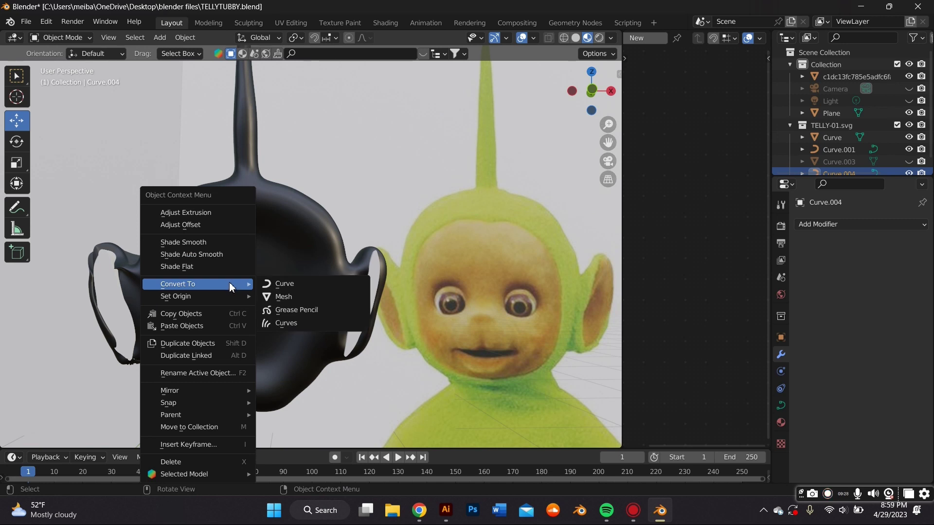
mouse_move(239, 295)
click(304, 309)
click(354, 289)
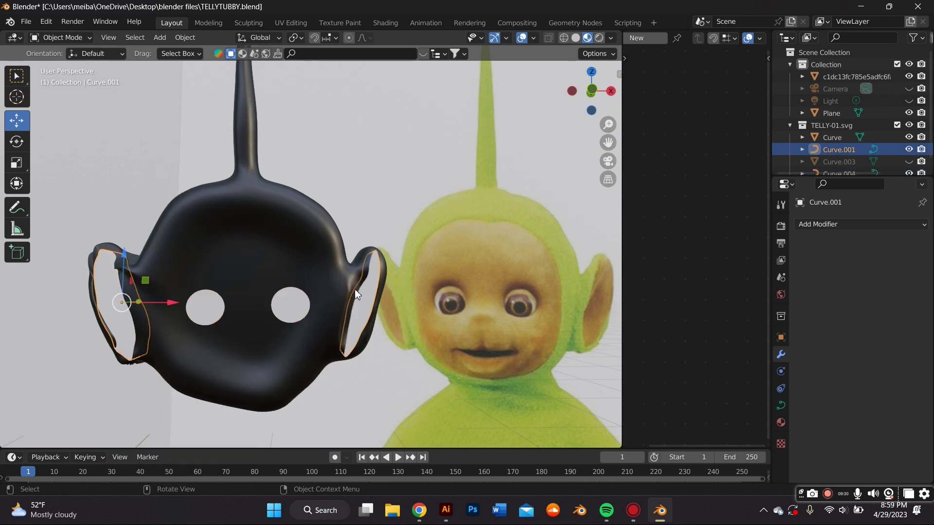
click(908, 161)
middle_drag(418, 204, 329, 215)
key(a)
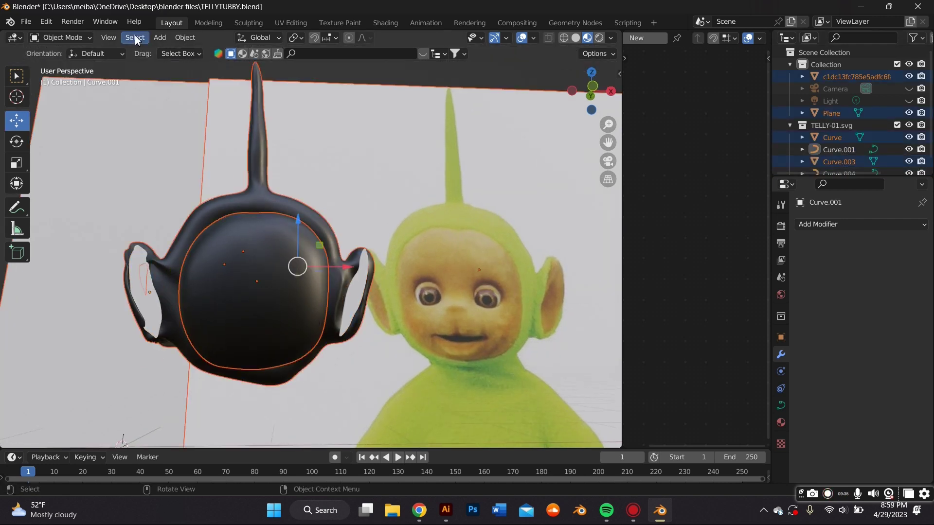
click(255, 251)
click(72, 35)
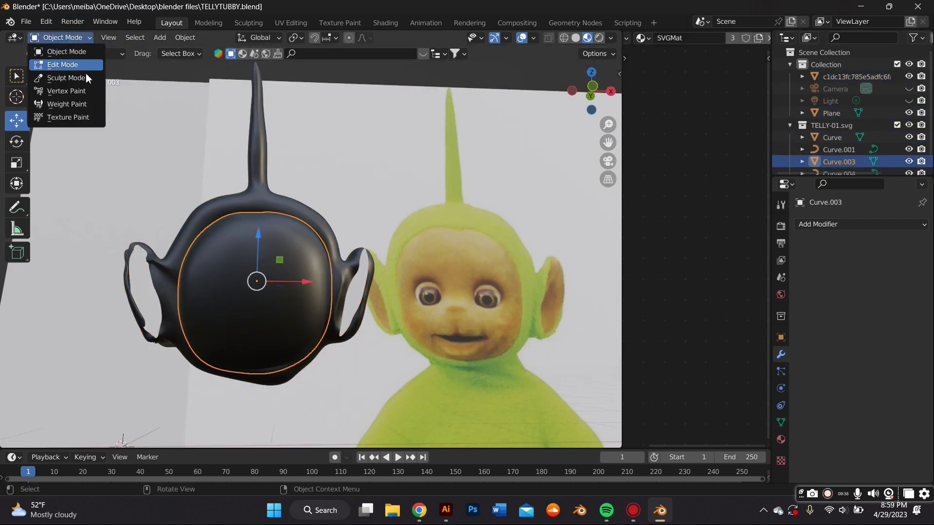
click(83, 78)
scroll(177, 226, up, 3)
scroll(198, 320, up, 2)
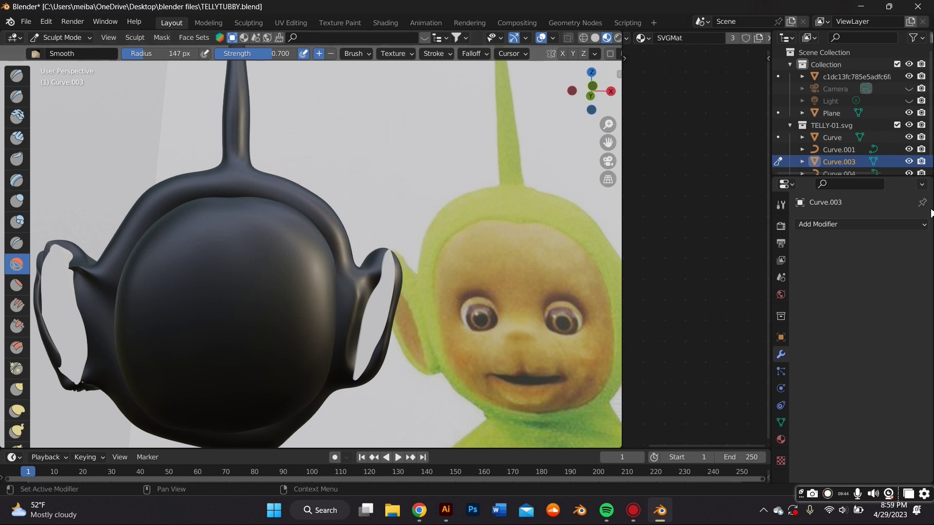
Return to Object Mode, select the eye curve and move it forward so the eyes emerge from the inflated face
click(844, 139)
scroll(842, 143, down, 1)
click(842, 150)
click(839, 162)
click(62, 37)
click(78, 48)
middle_drag(126, 126, 197, 191)
drag(250, 333, 267, 336)
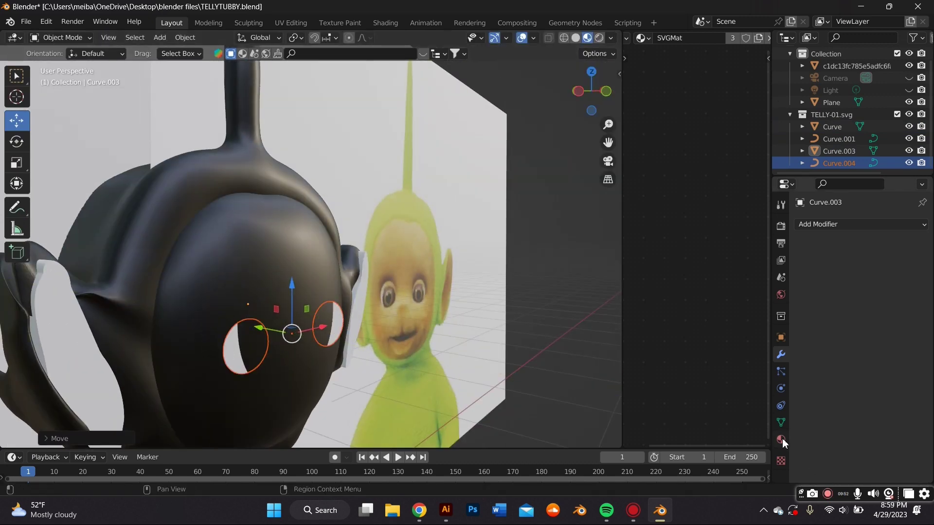
Extrude the eye curve by 0.01 m and move it back along the Y axis until the eyes sit in the face
click(780, 422)
middle_drag(559, 369, 284, 348)
click(279, 357)
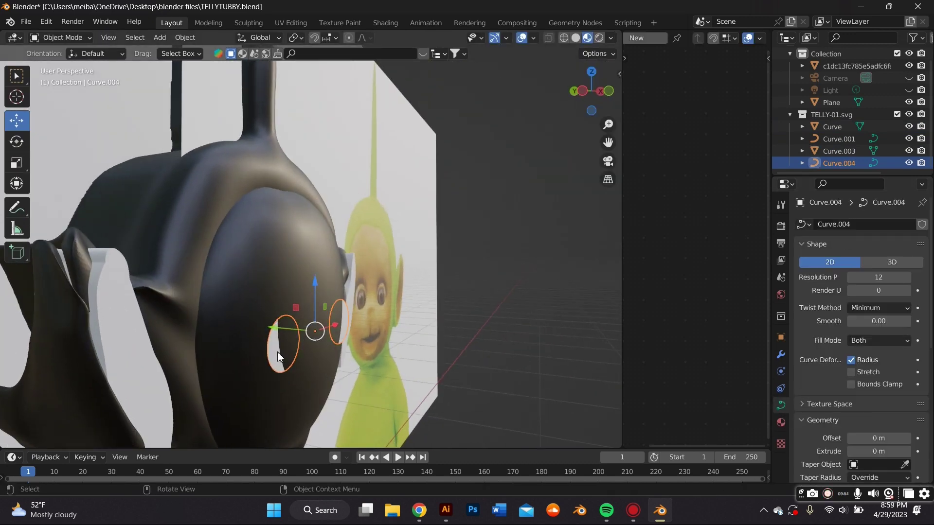
click(909, 452)
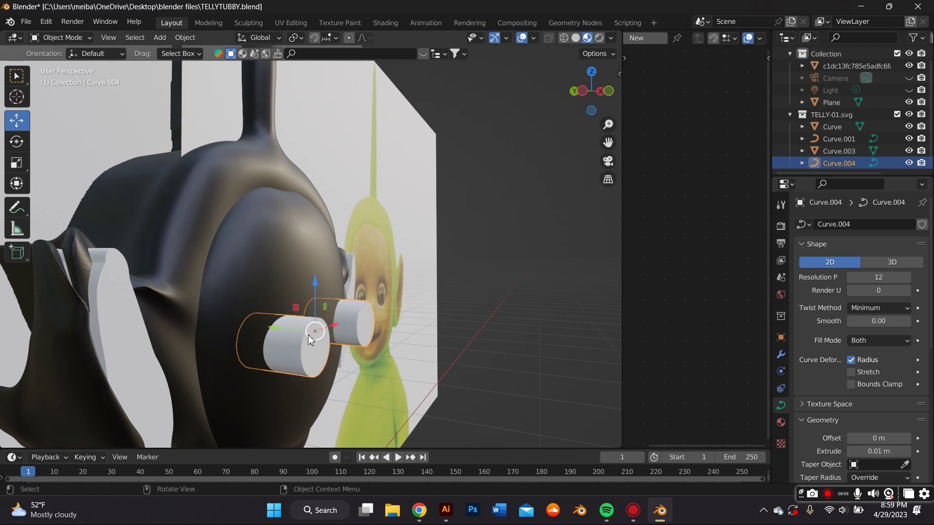
key(g)
key(y)
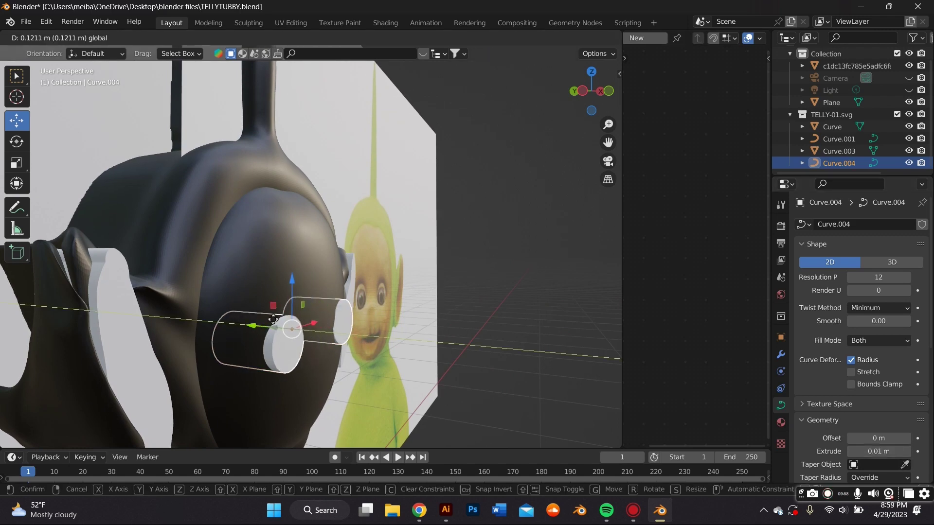
click(273, 316)
middle_drag(273, 313, 293, 276)
scroll(293, 275, down, 2)
Sculpt a raised ridge over the left eye of the face mesh using the Layer brush at 28 px radius and 0.267 strength
click(63, 37)
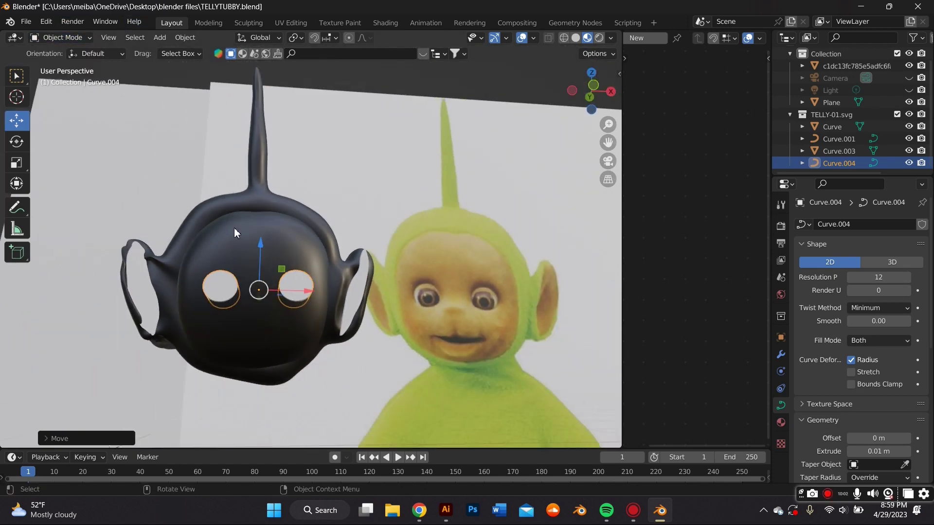
click(234, 228)
click(73, 37)
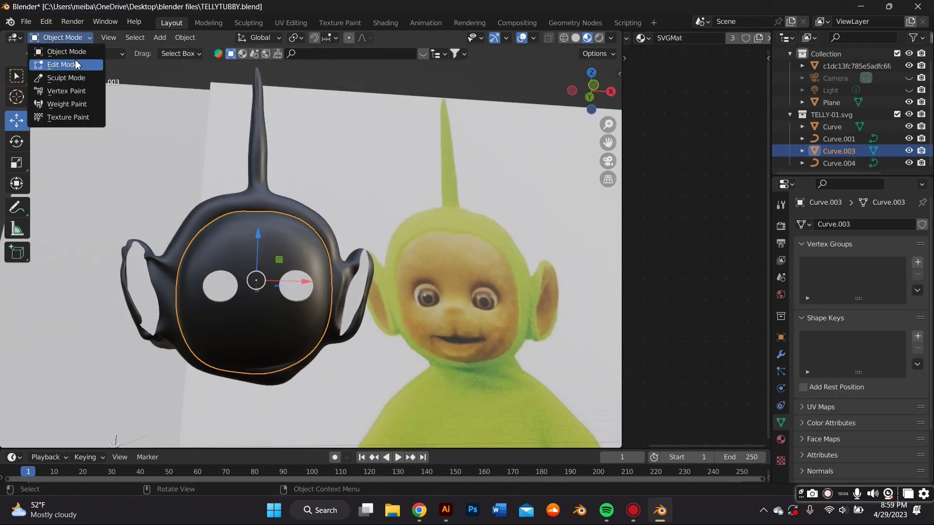
click(66, 78)
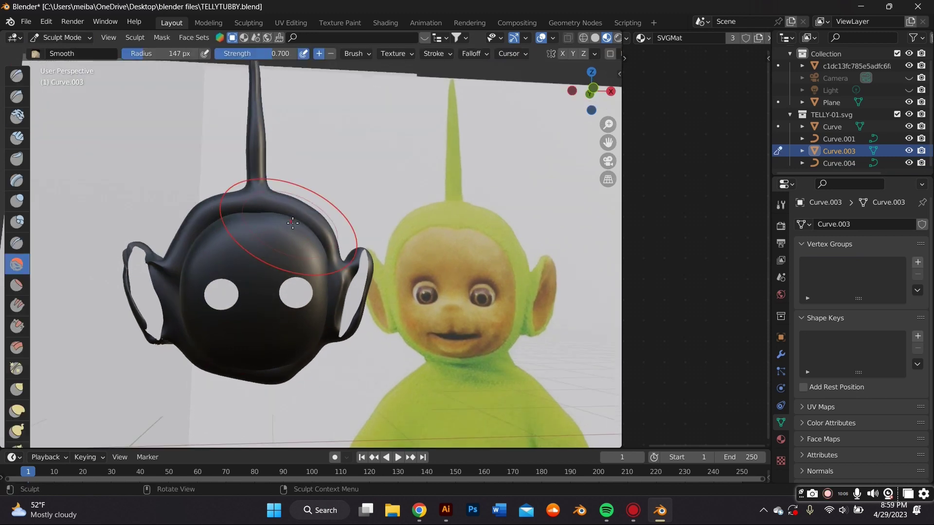
scroll(292, 198, up, 4)
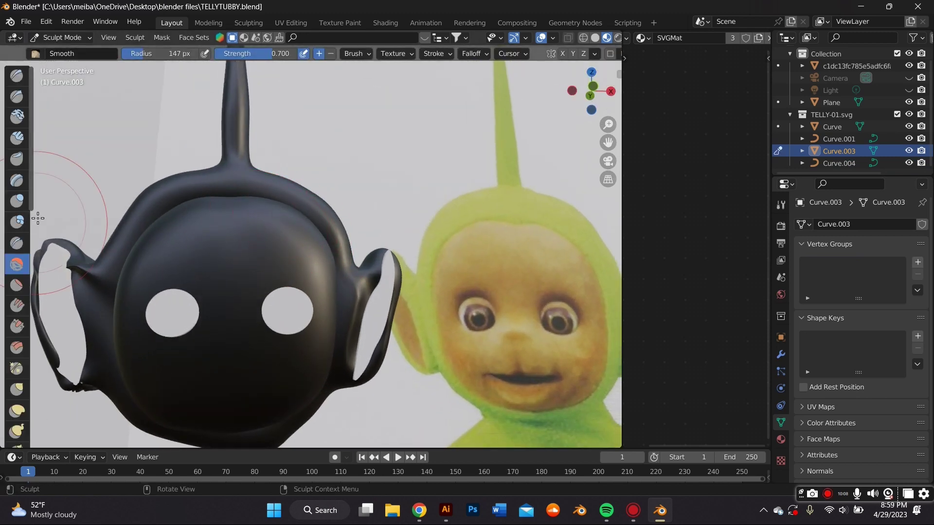
click(15, 181)
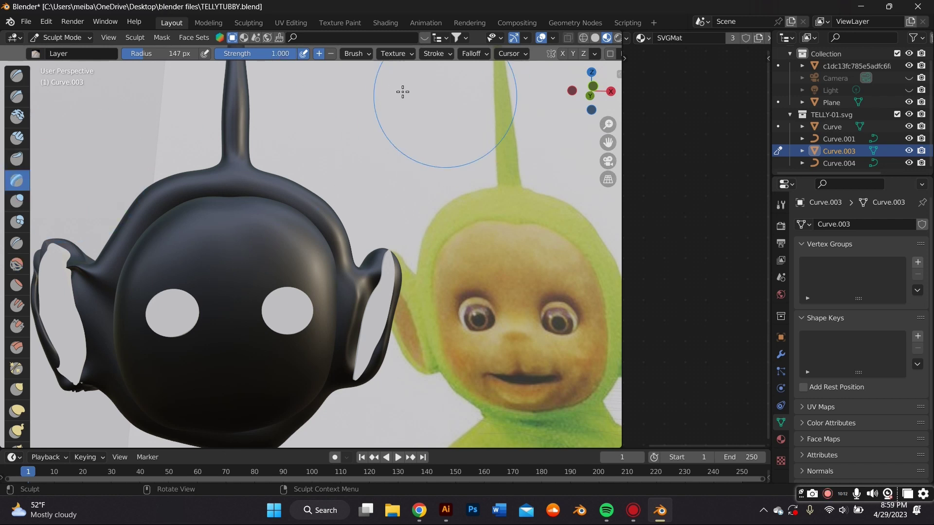
drag(247, 53, 228, 54)
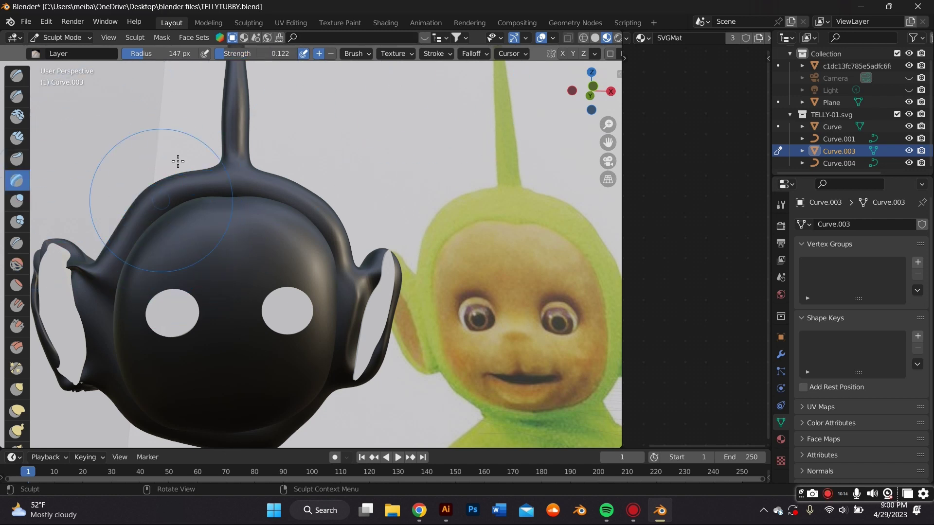
drag(161, 53, 141, 53)
drag(253, 53, 272, 54)
drag(208, 270, 190, 280)
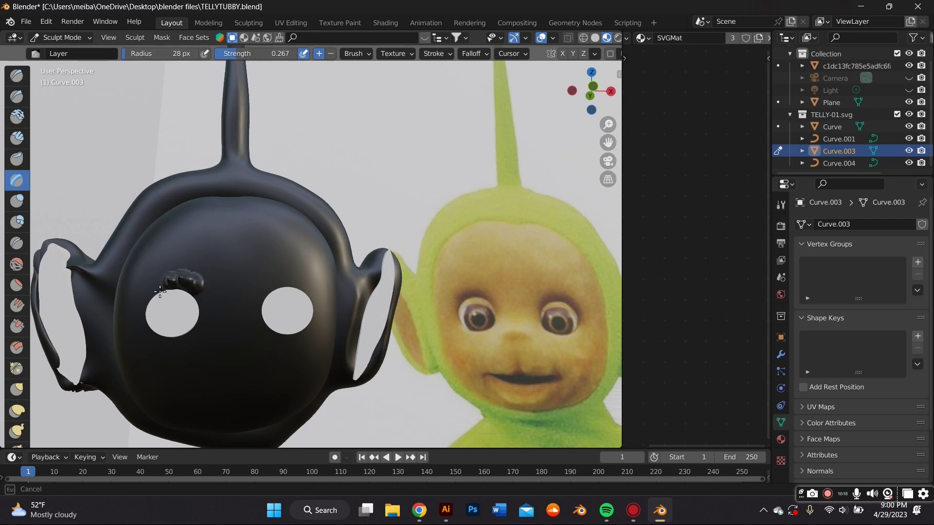
drag(144, 304, 143, 305)
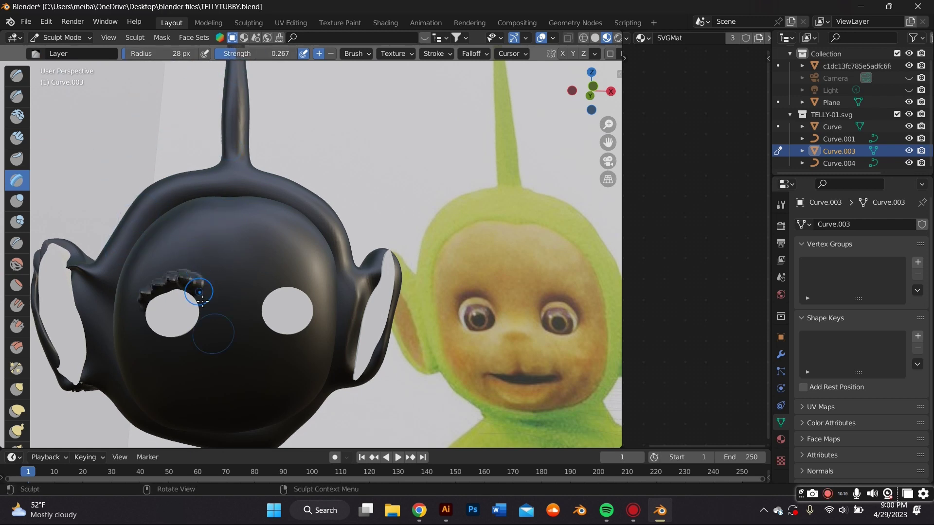
Smooth the jagged ridge above the eyes on the face mesh with the Smooth brush
middle_drag(209, 269, 306, 227)
middle_drag(350, 369, 238, 275)
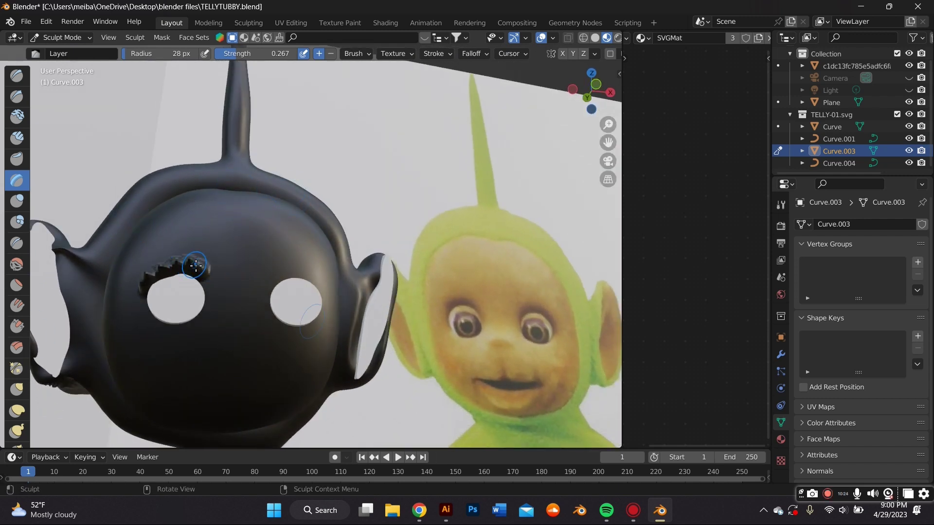
drag(268, 275, 311, 275)
middle_drag(311, 275, 321, 262)
key(shift+s)
mouse_move(185, 273)
mouse_down()
mouse_move(141, 292)
mouse_move(314, 279)
mouse_move(292, 279)
mouse_up()
middle_drag(292, 280, 221, 275)
Build up the nose, cheeks and mouth area of the face mesh with the Layer and Inflate brushes
mouse_move(158, 259)
middle_down()
mouse_move(143, 253)
mouse_move(185, 302)
middle_up()
key(l)
mouse_move(185, 302)
mouse_down()
mouse_move(224, 317)
mouse_move(193, 277)
mouse_move(286, 325)
mouse_move(325, 299)
mouse_move(273, 284)
mouse_move(243, 341)
mouse_up()
middle_drag(243, 341, 237, 347)
mouse_move(237, 347)
mouse_down()
mouse_move(209, 362)
mouse_move(263, 359)
mouse_up()
mouse_move(263, 359)
middle_down()
mouse_move(241, 272)
mouse_move(209, 277)
mouse_move(179, 308)
mouse_move(219, 350)
mouse_move(194, 316)
mouse_move(162, 333)
mouse_move(289, 204)
mouse_move(208, 294)
middle_up()
scroll(241, 262, down, 2)
key(i)
key(f)
click(228, 255)
scroll(209, 277, up, 3)
Blend the sculpted facial features with the Smooth brush at 75 px radius and 0.700 strength, and return to Object Mode
key(shift+s)
mouse_move(209, 295)
mouse_down()
mouse_move(292, 277)
mouse_move(243, 316)
mouse_move(224, 238)
mouse_up()
middle_drag(224, 239, 265, 263)
scroll(265, 264, up, 2)
mouse_move(266, 263)
mouse_down()
mouse_move(204, 244)
mouse_move(292, 253)
mouse_move(272, 263)
mouse_up()
middle_drag(272, 262, 259, 313)
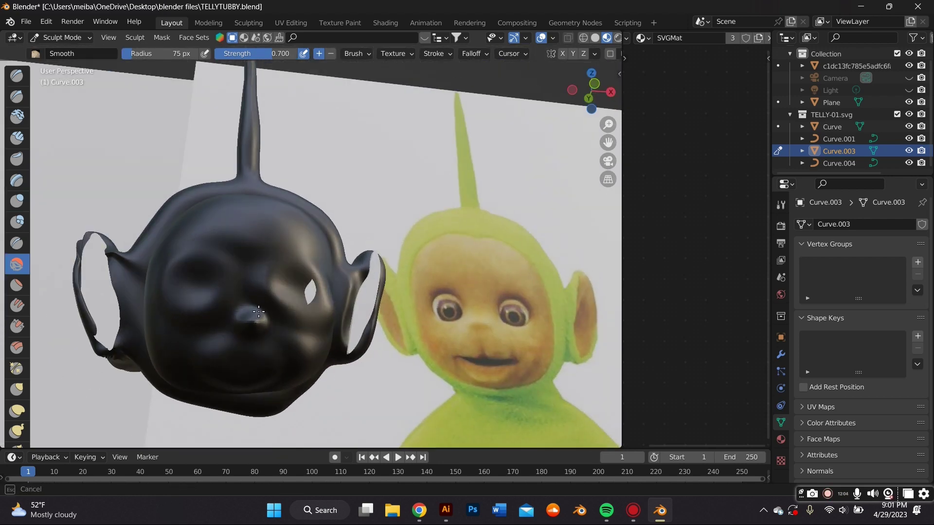
key(ctrl+Tab)
middle_drag(189, 146, 99, 170)
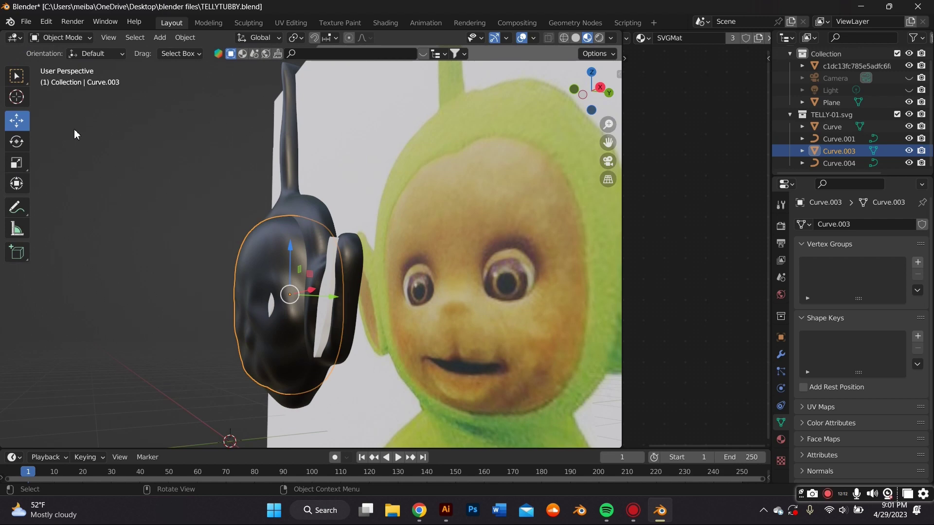
middle_drag(74, 130, 287, 171)
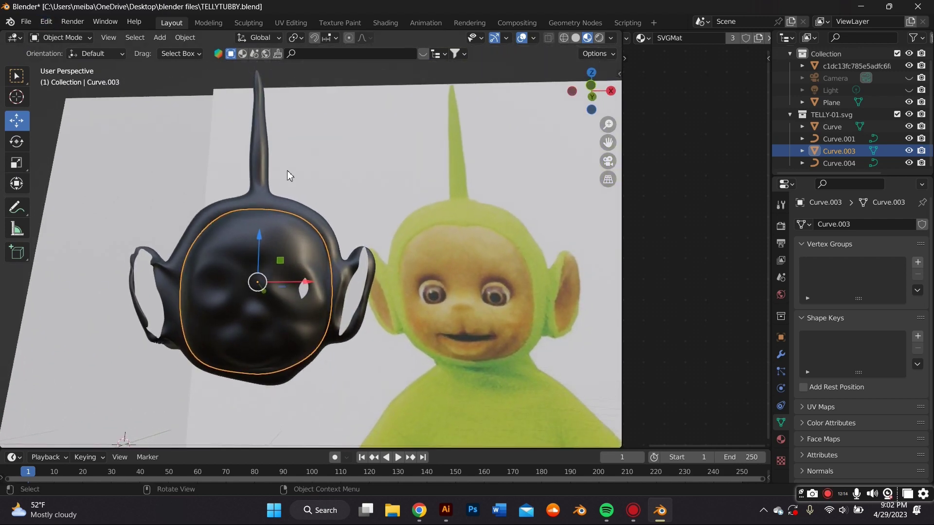
Move the eye curve forward until both eyes emerge from the sculpted face, and reselect the face mesh
click(302, 292)
middle_drag(303, 291, 261, 295)
drag(261, 295, 261, 295)
middle_drag(260, 295, 261, 206)
click(265, 232)
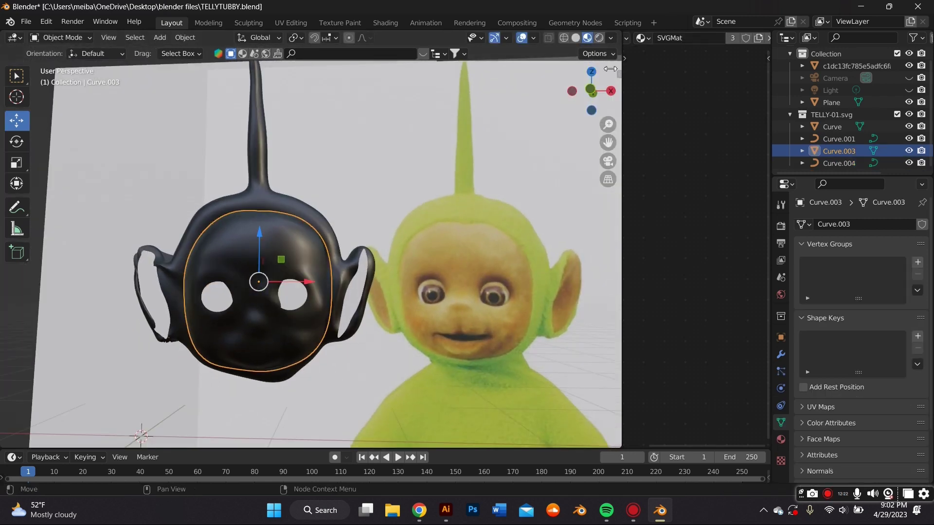
Search the asset library for "eye" and add the Eye -brown02 model to the scene
drag(622, 49, 526, 73)
middle_drag(438, 103, 339, 158)
scroll(320, 153, up, 4)
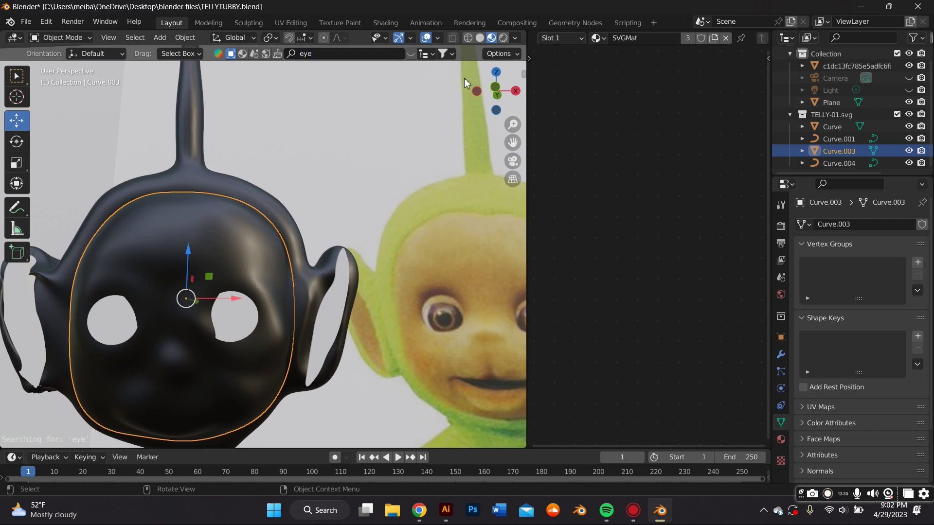
click(411, 54)
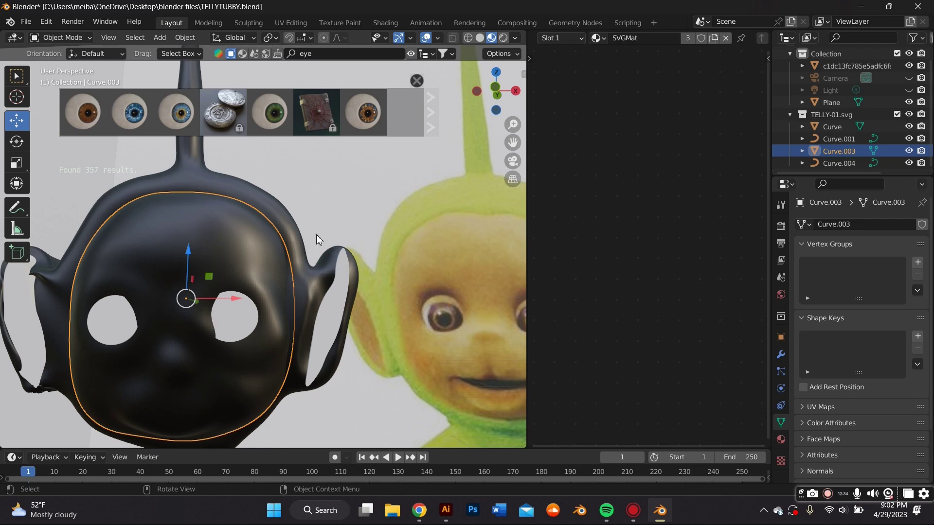
scroll(428, 219, down, 1)
mouse_move(365, 101)
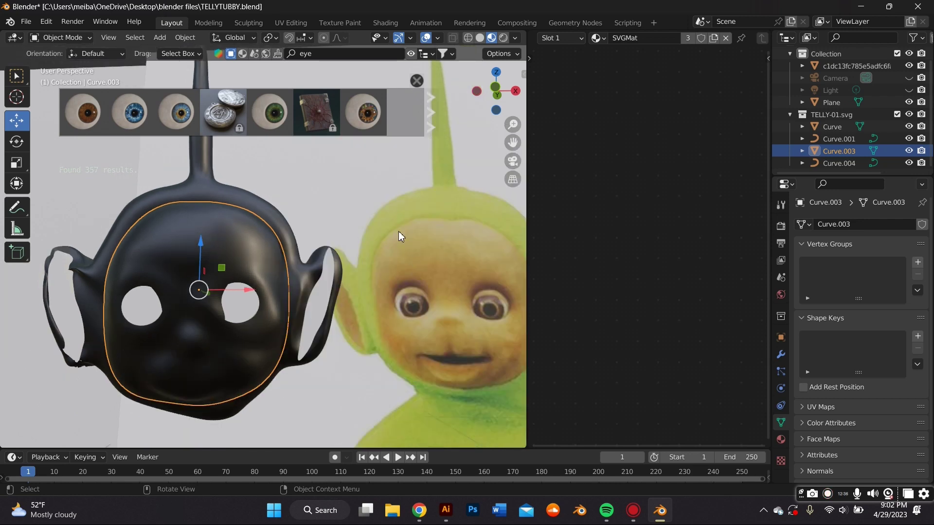
drag(365, 112, 335, 217)
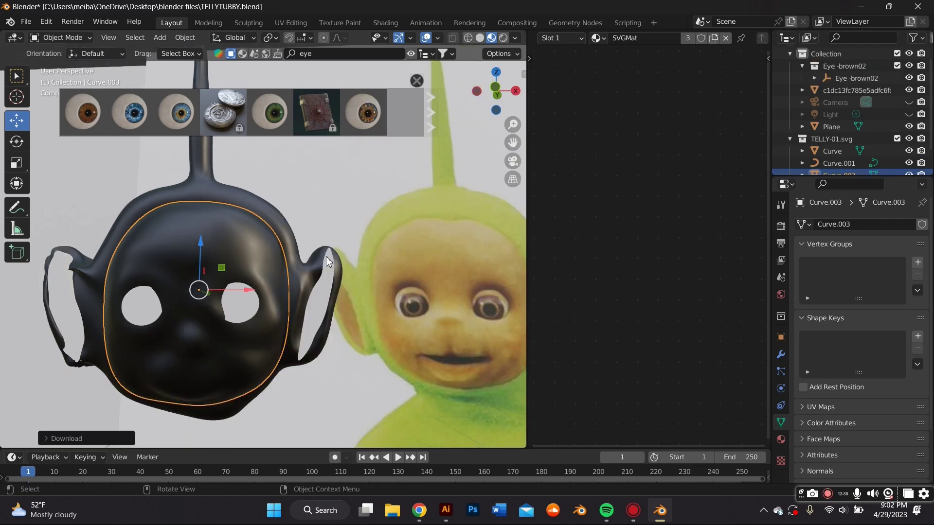
Select the imported brown eye, scale it up and move it from the world origin to the front of the head
scroll(326, 255, down, 5)
middle_drag(326, 256, 406, 187)
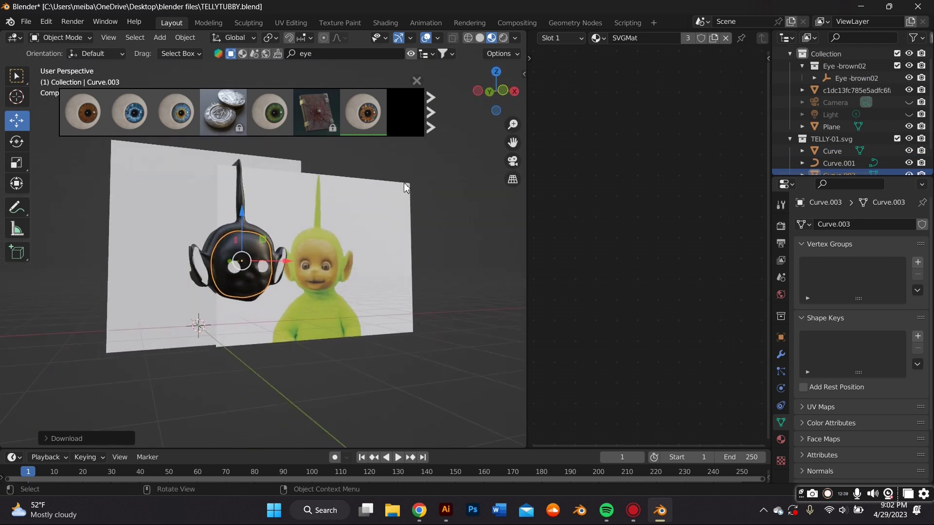
click(199, 326)
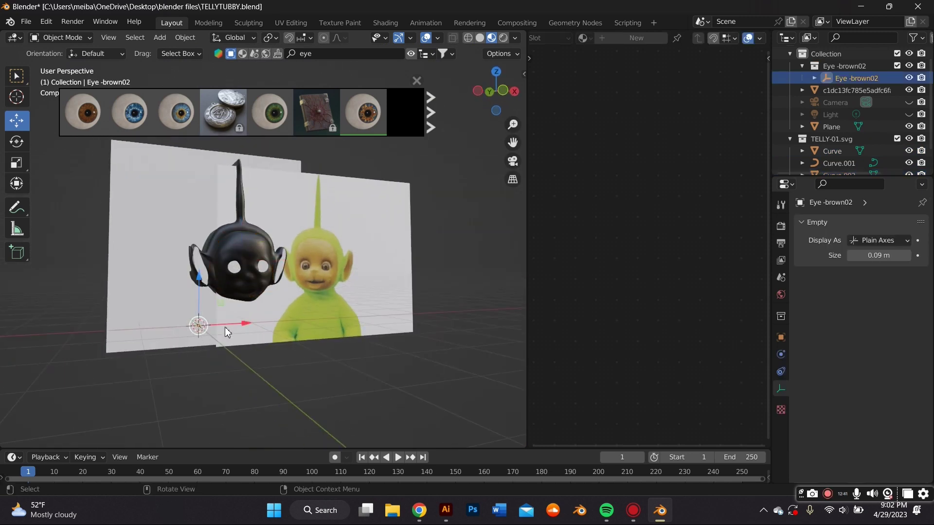
key(s)
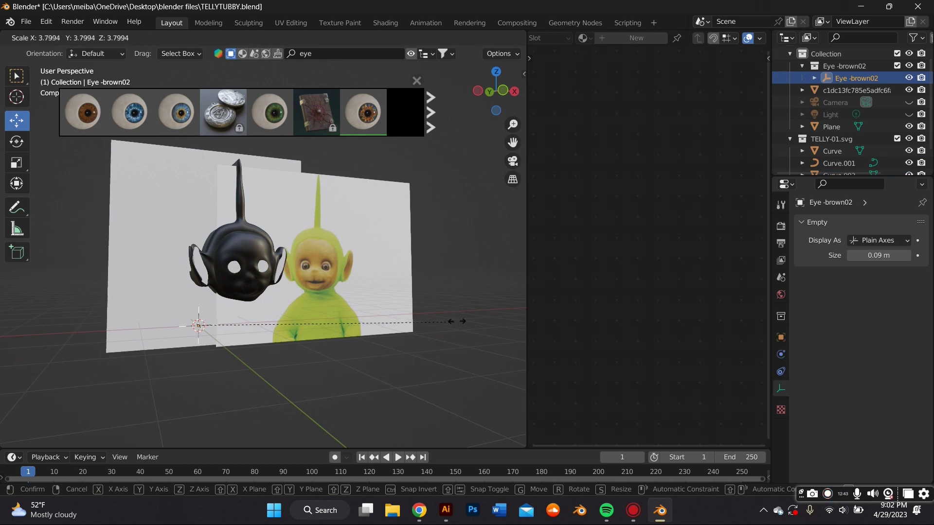
click(229, 336)
mouse_move(229, 335)
middle_down()
mouse_move(244, 340)
mouse_move(233, 344)
middle_up()
key(g)
click(270, 267)
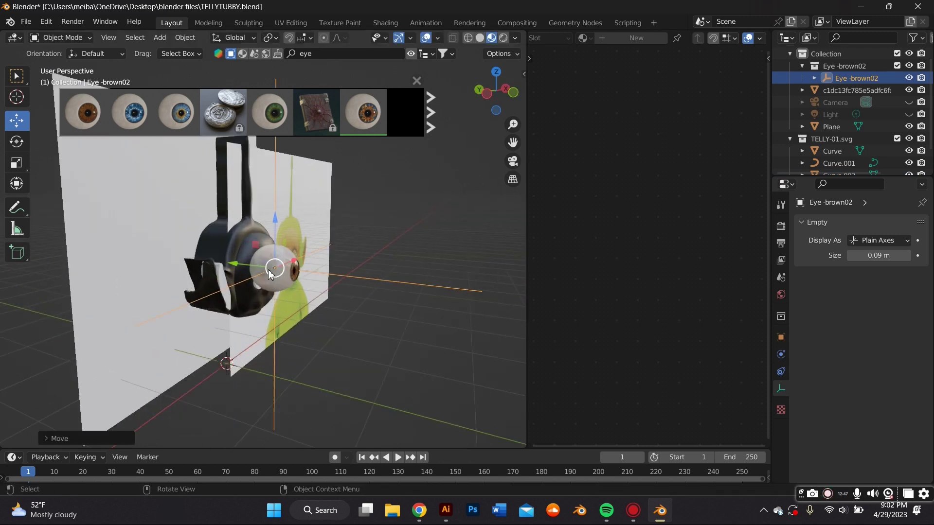
Align the brown eye vertically with the face's left eye opening and resize it to suit the opening
scroll(271, 267, up, 5)
middle_drag(233, 253, 135, 251)
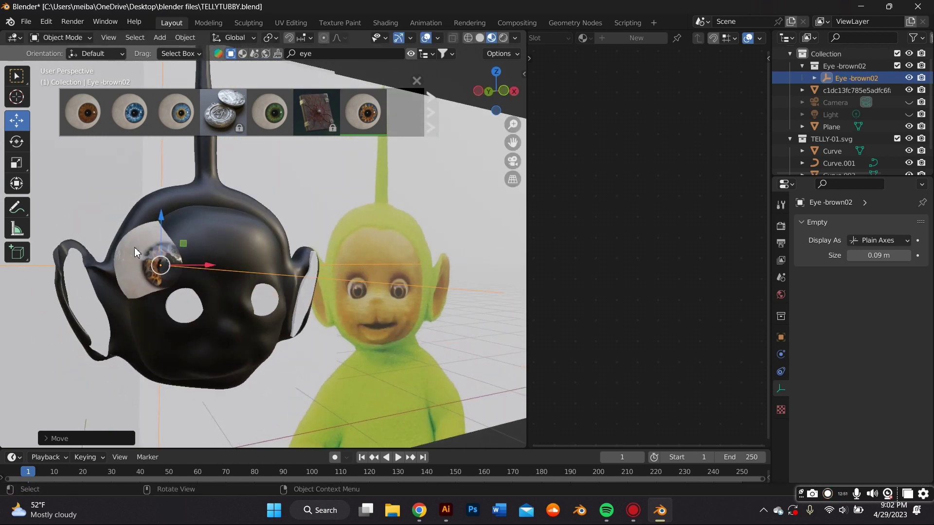
key(g)
key(z)
click(187, 271)
middle_drag(188, 271, 181, 315)
key(s)
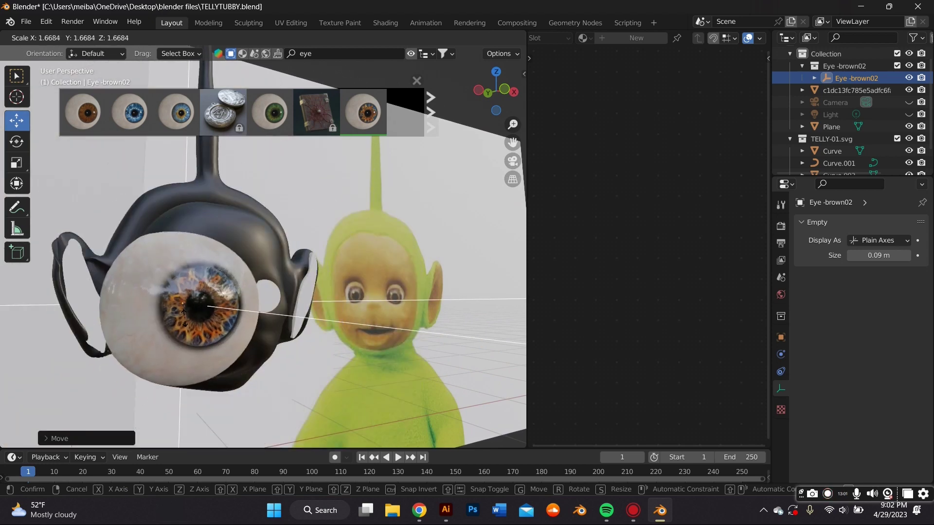
click(183, 306)
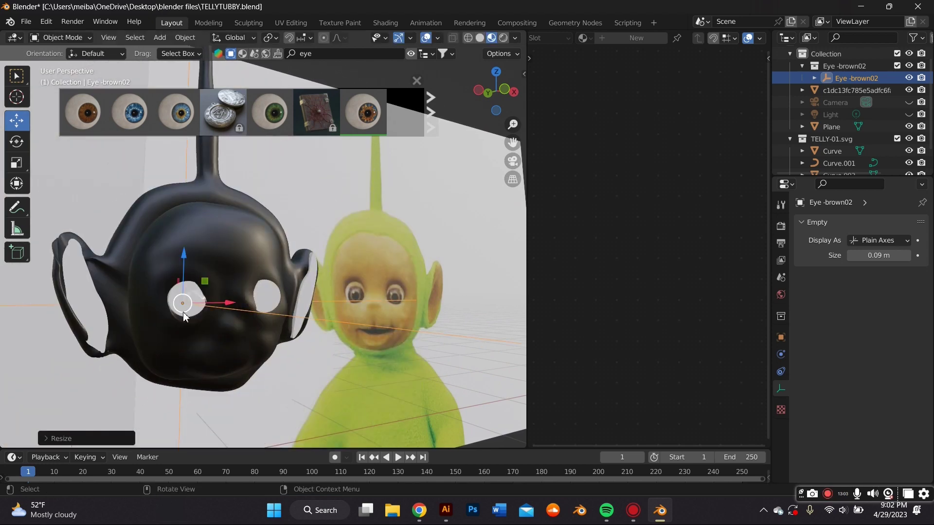
Resize the brown eye and move it forward along the Y axis so it emerges from the left eye opening
middle_drag(188, 306, 199, 309)
drag(172, 303, 196, 304)
key(s)
click(196, 304)
key(y)
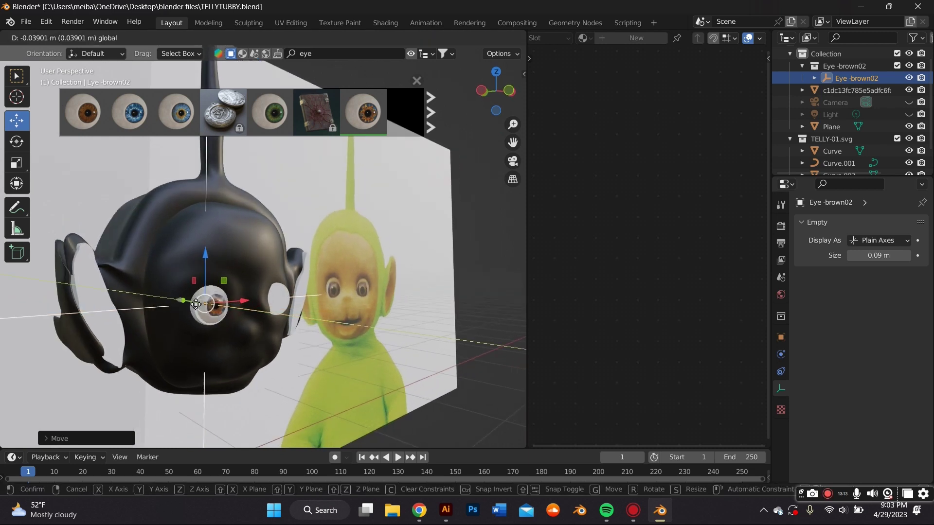
click(197, 305)
Fine-tune the brown eye's scale and position until it fills the left eye opening
middle_drag(197, 306, 175, 294)
key(s)
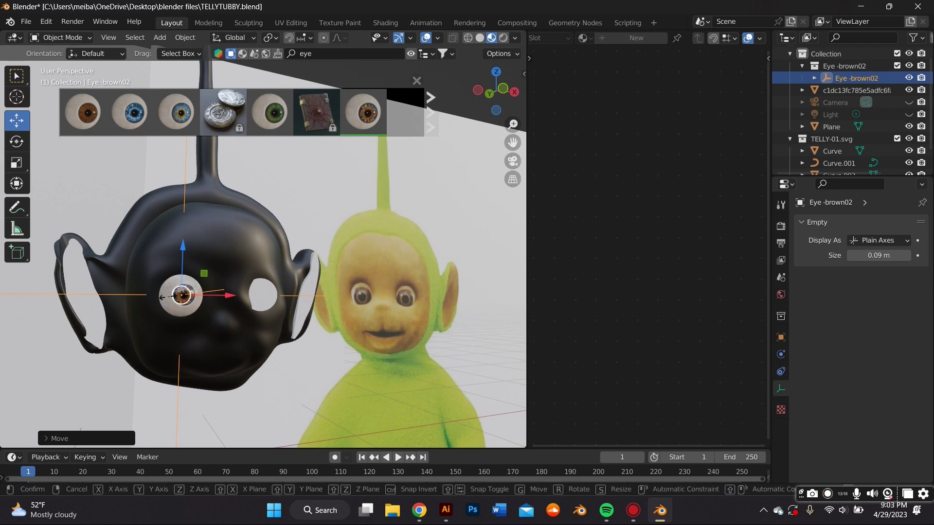
click(173, 304)
key(g)
click(176, 306)
middle_drag(176, 306, 145, 306)
key(g)
click(181, 309)
key(g)
click(169, 309)
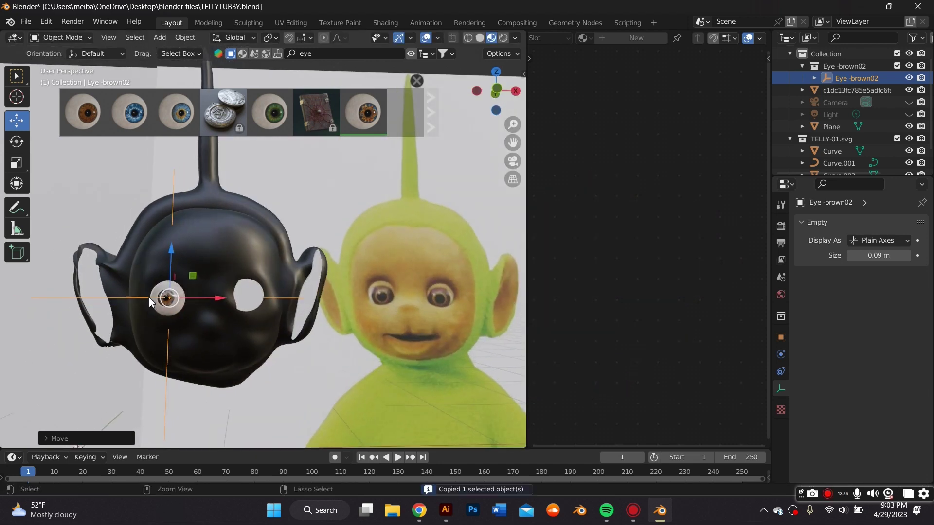
Try pasting a copy of the eye's empty and moving it to the right eye opening, and delete the copy
key(ctrl+v)
key(g)
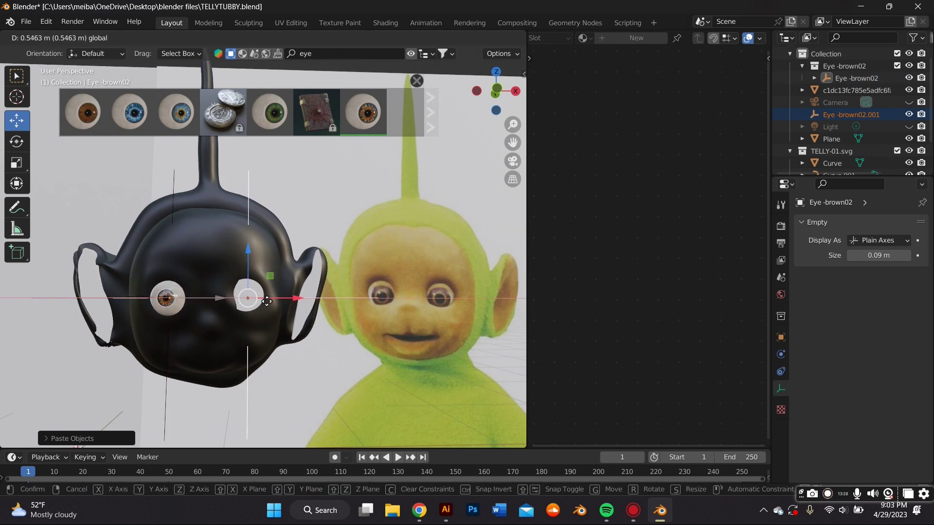
click(266, 301)
middle_drag(266, 302, 265, 314)
key(g)
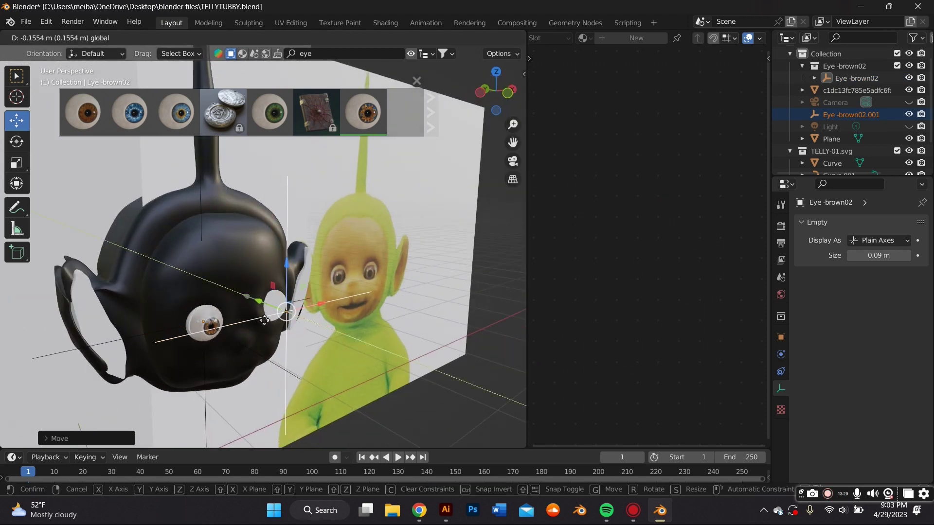
click(257, 311)
key(Delete)
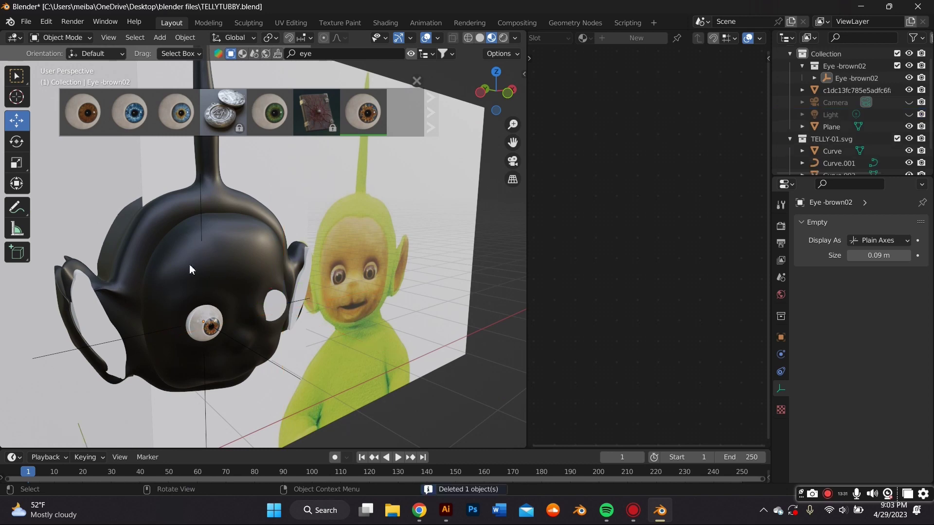
Select the brown eye in the face's left eye opening and view it from the front
click(203, 329)
middle_drag(201, 331, 170, 329)
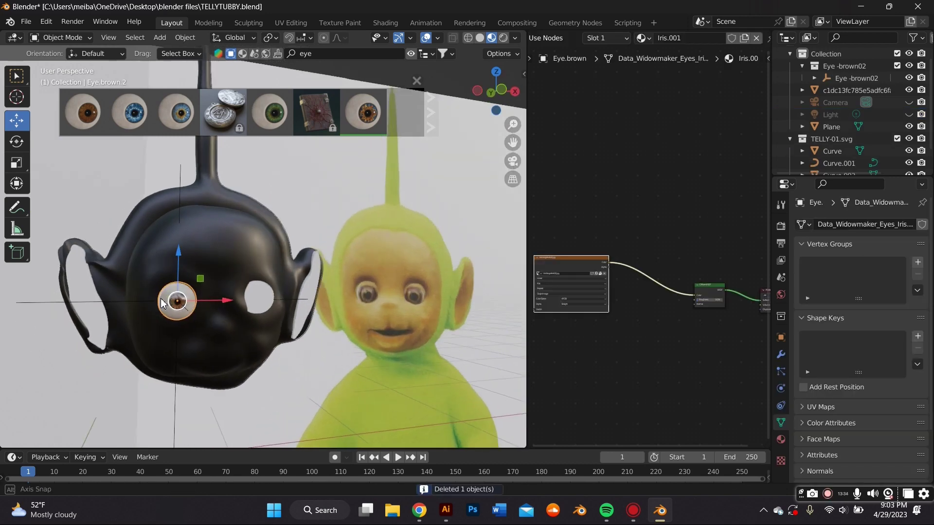
scroll(166, 328, up, 4)
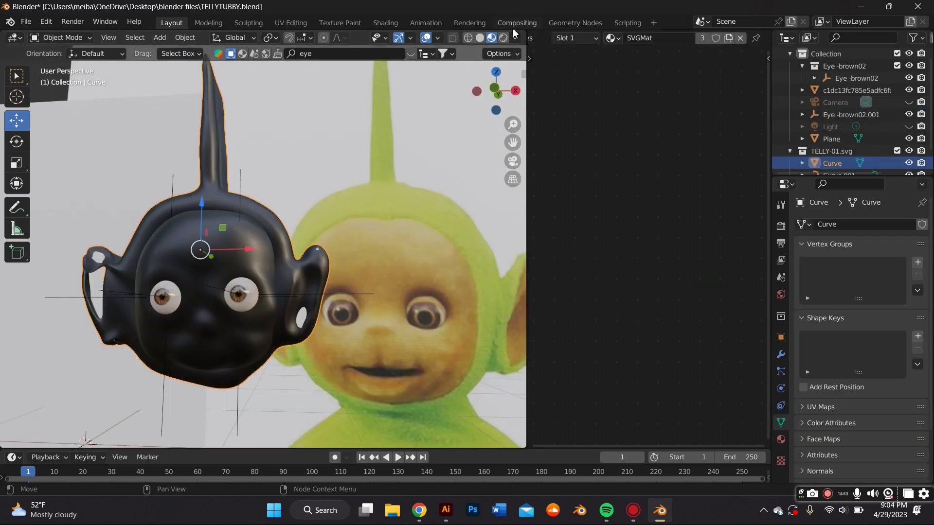
Give the outer head a new material with a bright green base colour, specular 1.000 and roughness 0.000
click(665, 38)
click(628, 38)
scroll(619, 229, up, 8)
click(633, 202)
mouse_move(603, 242)
mouse_down()
mouse_move(569, 250)
mouse_move(568, 279)
mouse_move(567, 269)
mouse_up()
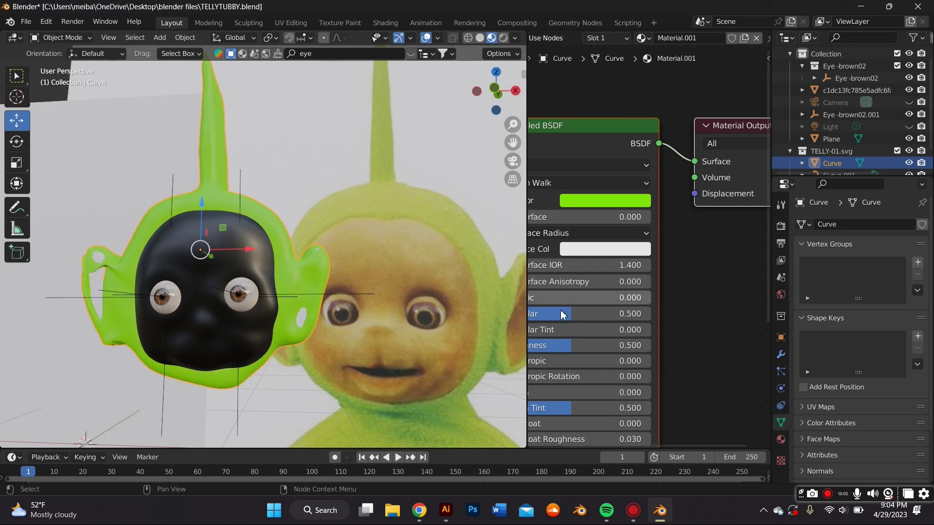
middle_drag(589, 345, 621, 294)
drag(621, 294, 471, 231)
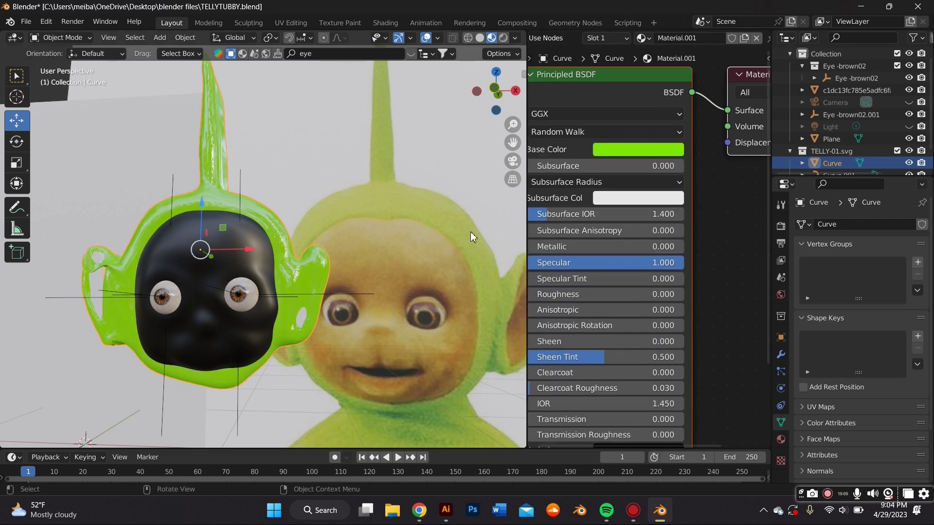
Sample the base colour from the reference image's hood and shift it to a greener tone (H 0.219, S 0.854, V 0.488)
click(632, 152)
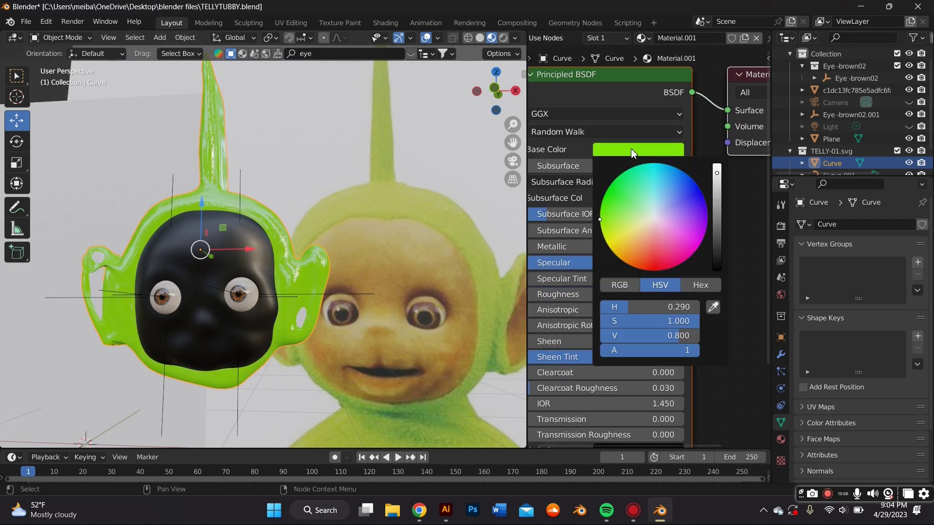
click(713, 307)
click(424, 204)
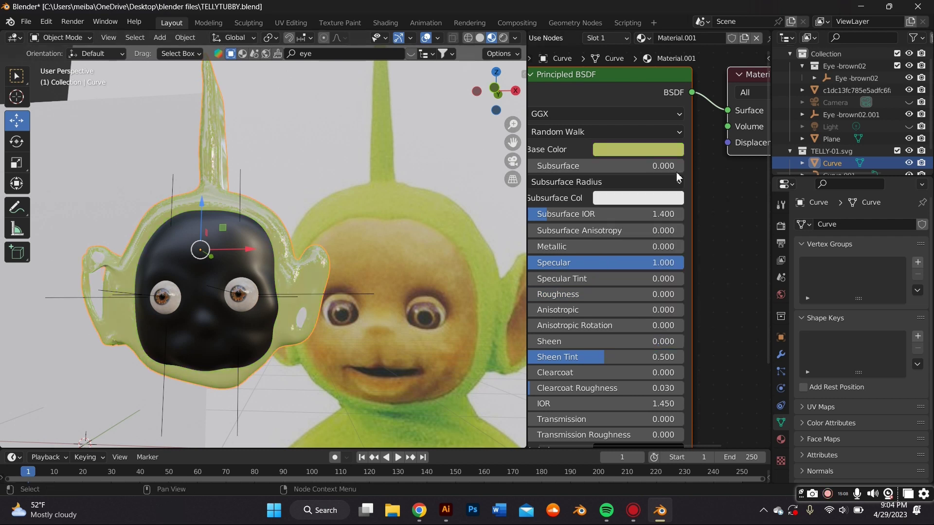
click(608, 151)
click(622, 226)
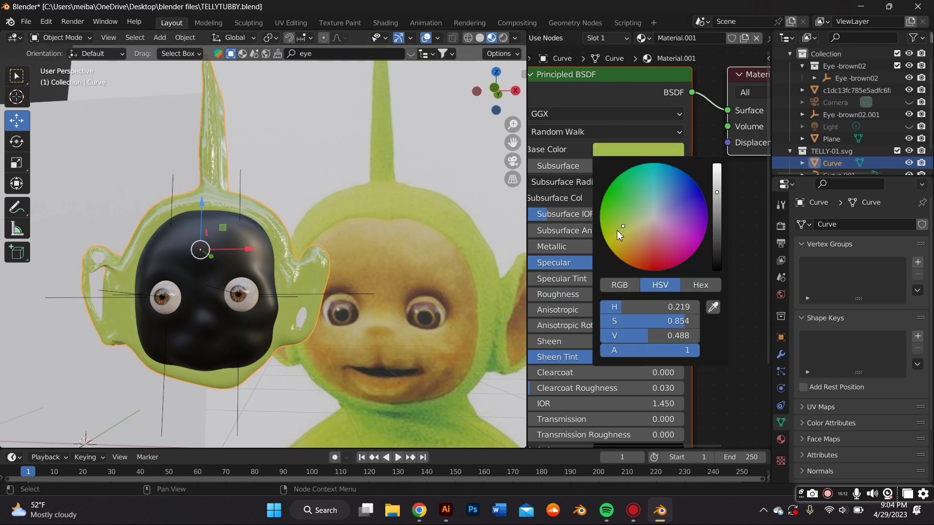
Select the black face, search the asset library's materials for "skin" and apply the Procedural Skin material
middle_drag(286, 216, 255, 276)
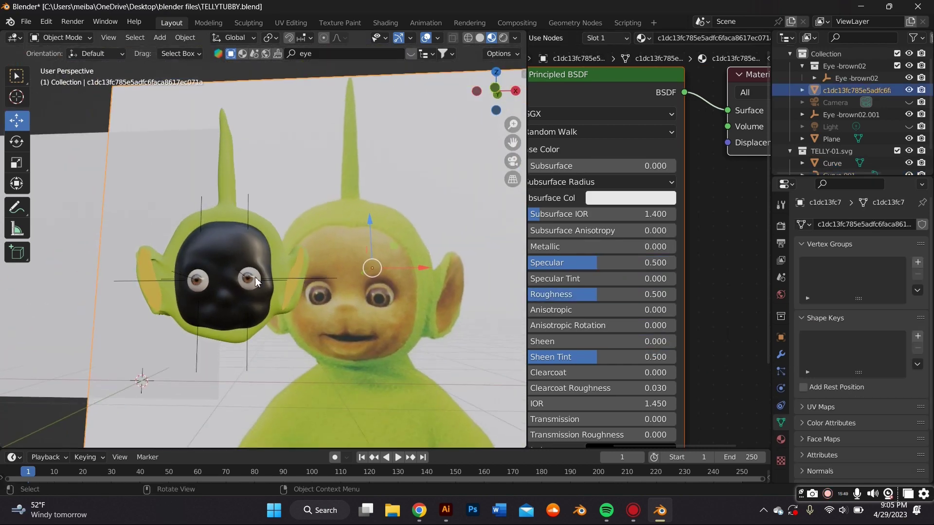
scroll(255, 277, up, 2)
click(221, 312)
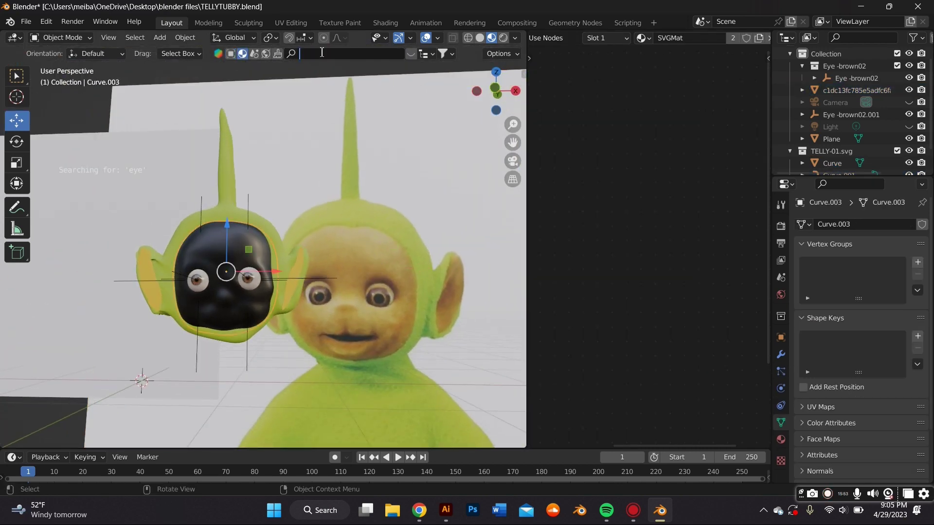
text(skin)
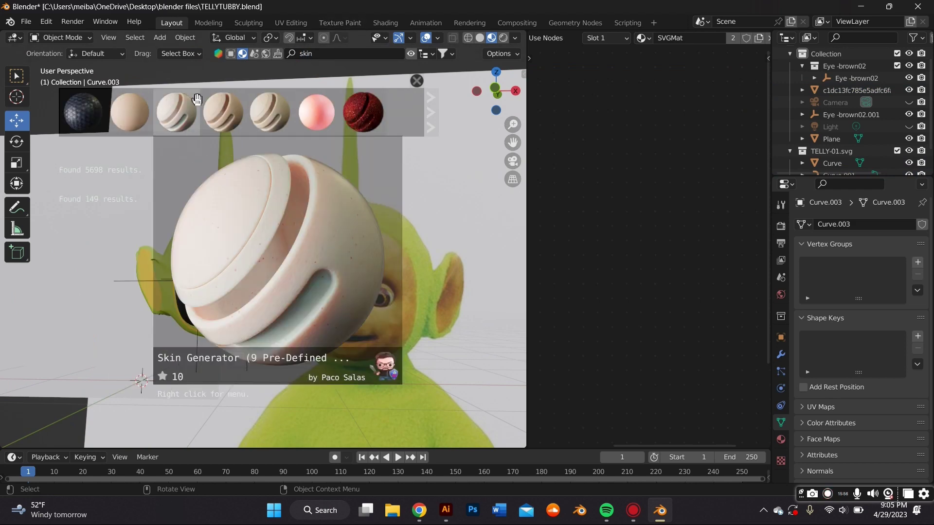
click(180, 119)
Set the last colour stop of the skin material's ColorRamp to a brown sampled from the reference image's face
scroll(664, 231, down, 4)
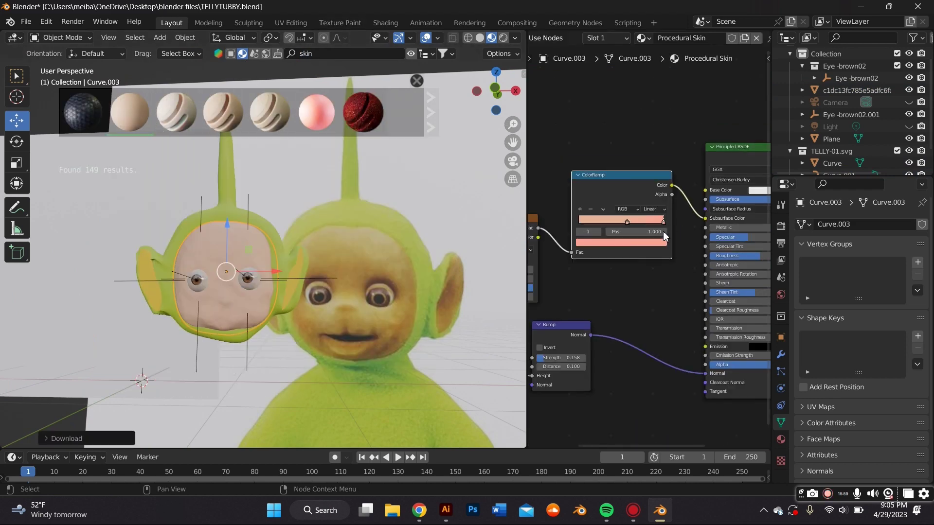
scroll(641, 156, up, 6)
middle_drag(658, 112, 611, 192)
click(633, 203)
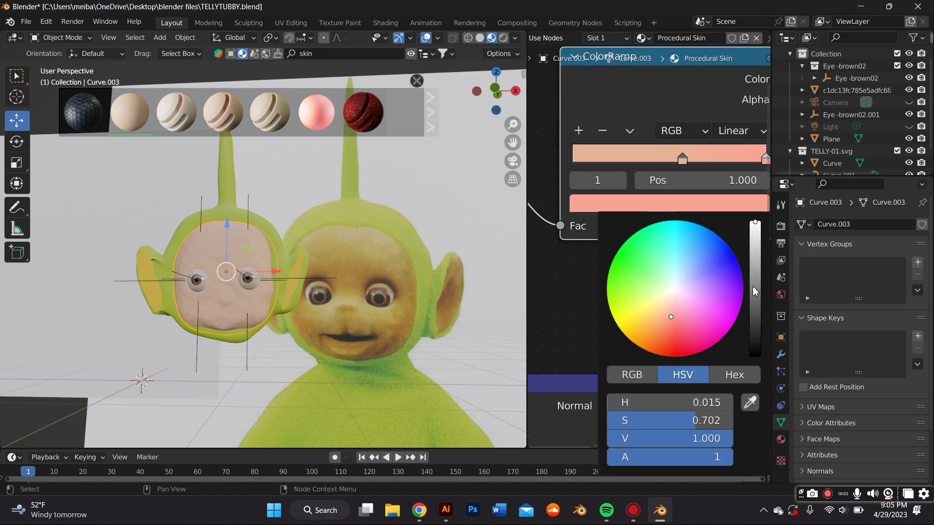
click(750, 411)
click(376, 269)
Set the first colour stop of the skin material's ColorRamp to a colour sampled from the reference image's face
click(682, 157)
click(669, 206)
click(750, 402)
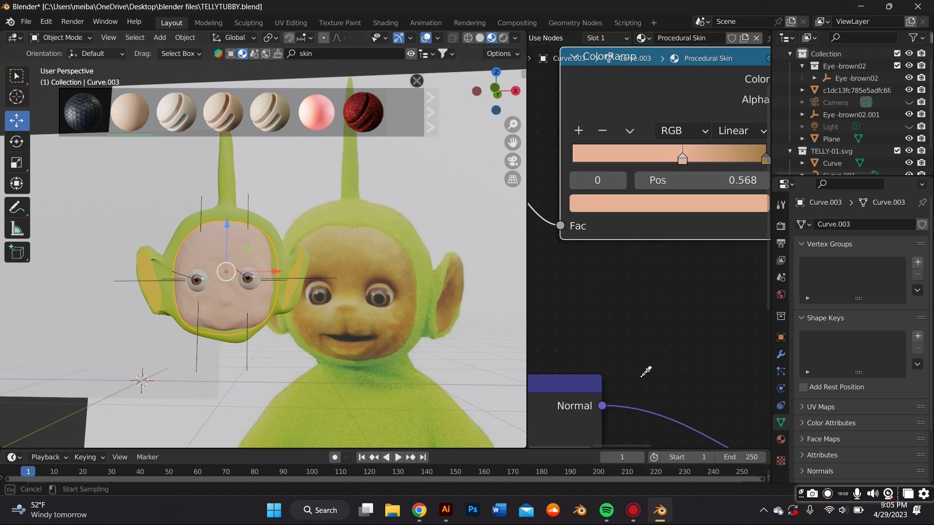
click(374, 261)
click(329, 236)
middle_drag(330, 236, 330, 208)
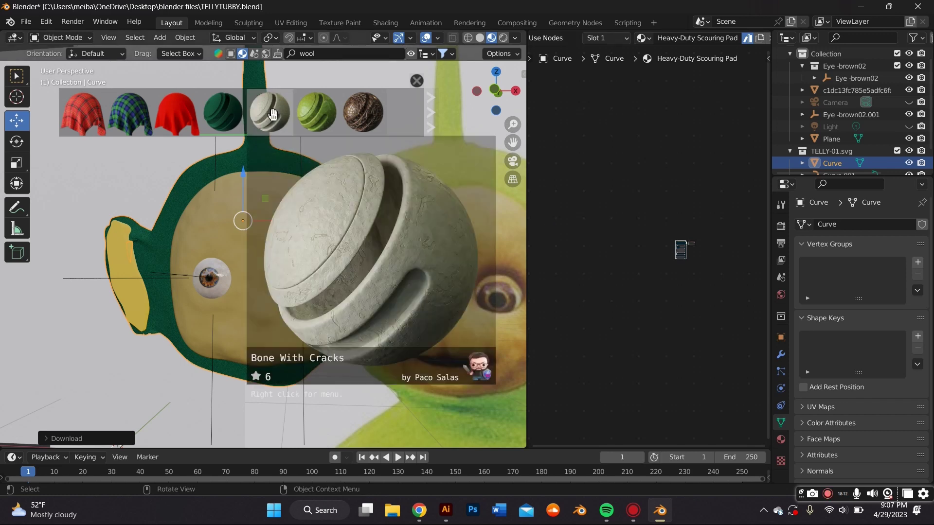
Hide the asset results and inspect the Heavy-Duty Scouring Pad material around the ear and its node settings
scroll(288, 212, up, 6)
drag(512, 142, 499, 160)
middle_drag(499, 160, 436, 49)
click(443, 54)
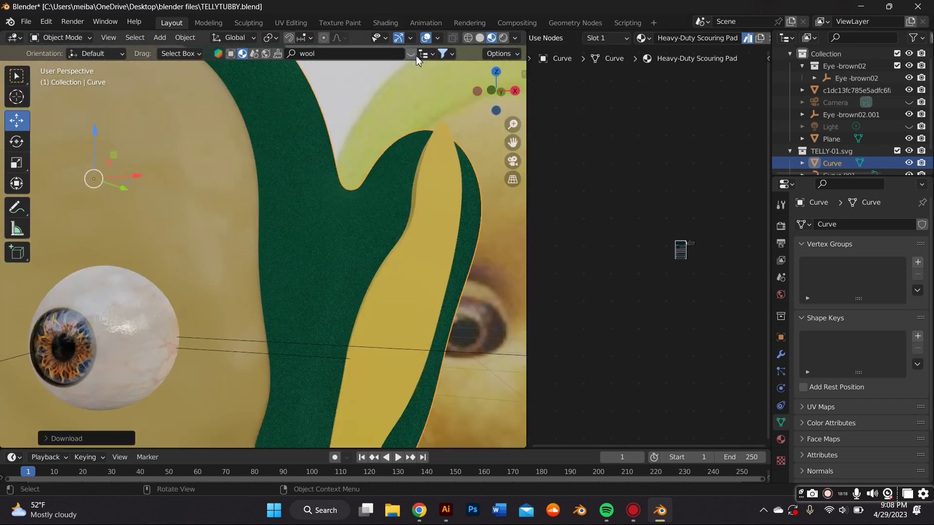
scroll(688, 307, up, 12)
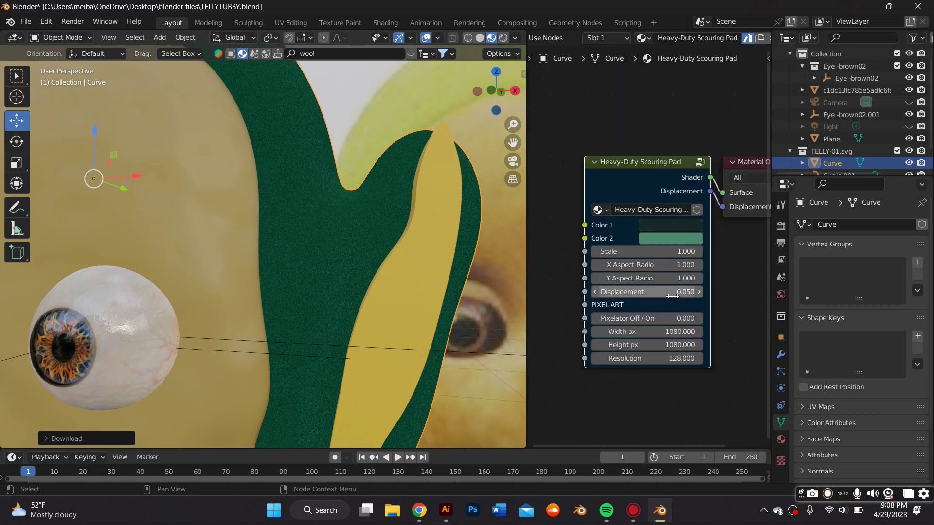